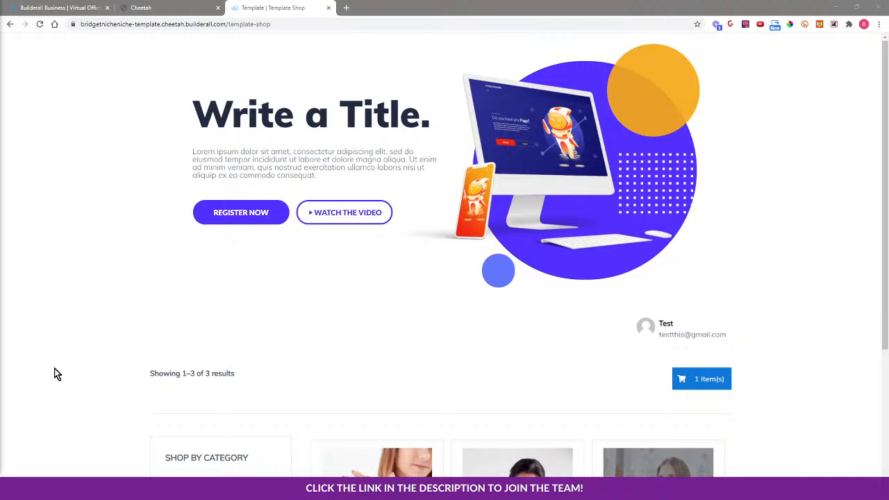
# Scroll through the Template Shop page's hero section and product listings.
pyautogui.scroll(-1, 54, 368)
pyautogui.scroll(-2, 54, 369)
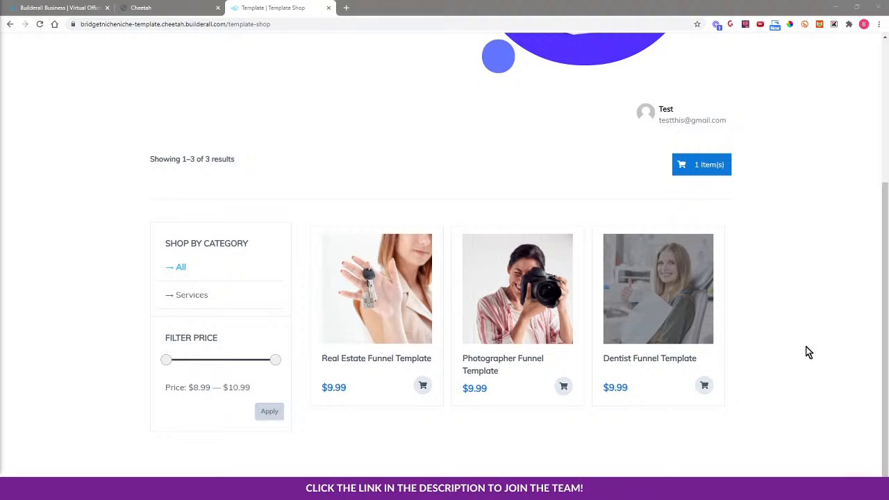
pyautogui.scroll(1, 808, 352)
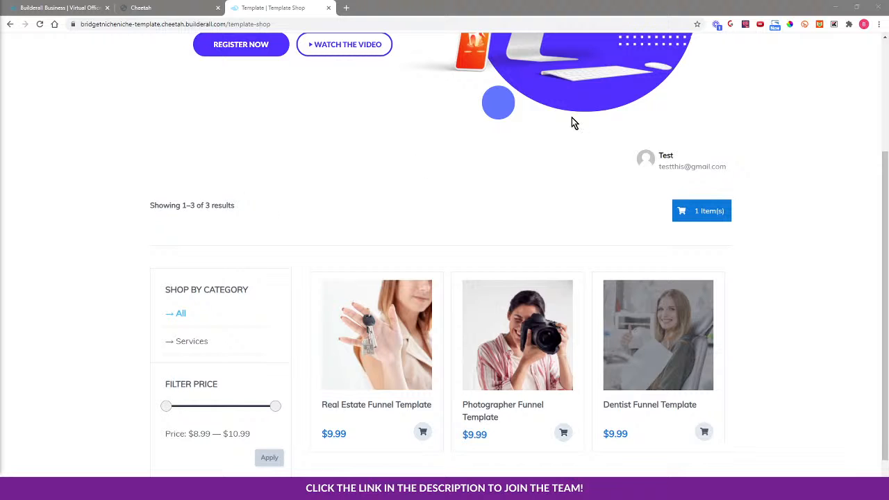
pyautogui.scroll(2, 484, 223)
pyautogui.scroll(-3, 349, 127)
# Preview the Photographer Download page from the site editor's page list and scroll through its steps section.
pyautogui.click(159, 7)
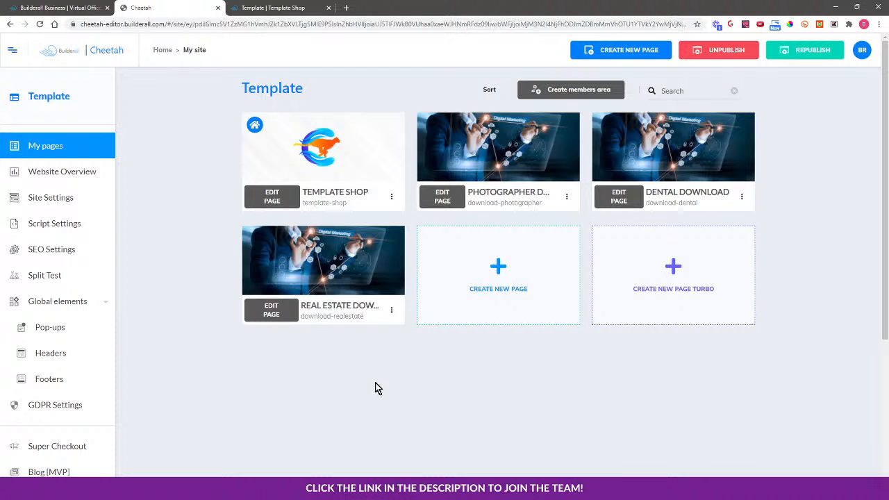
pyautogui.click(566, 197)
pyautogui.click(532, 241)
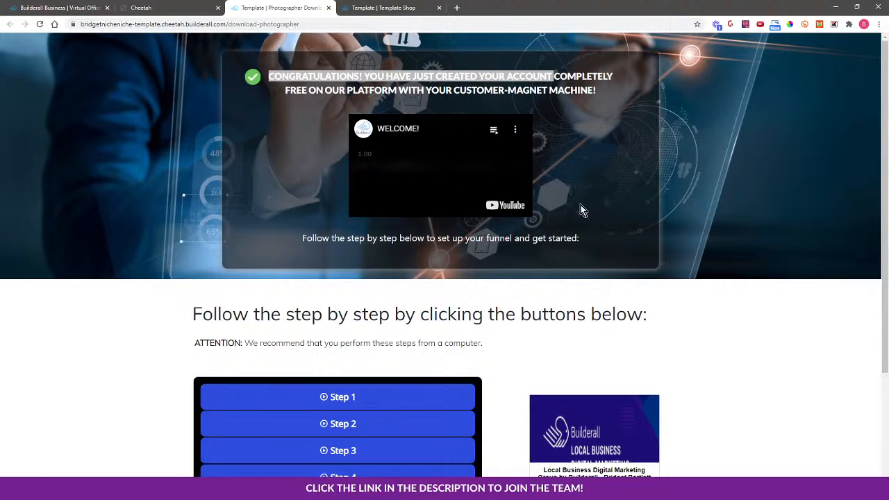
pyautogui.scroll(-3, 743, 285)
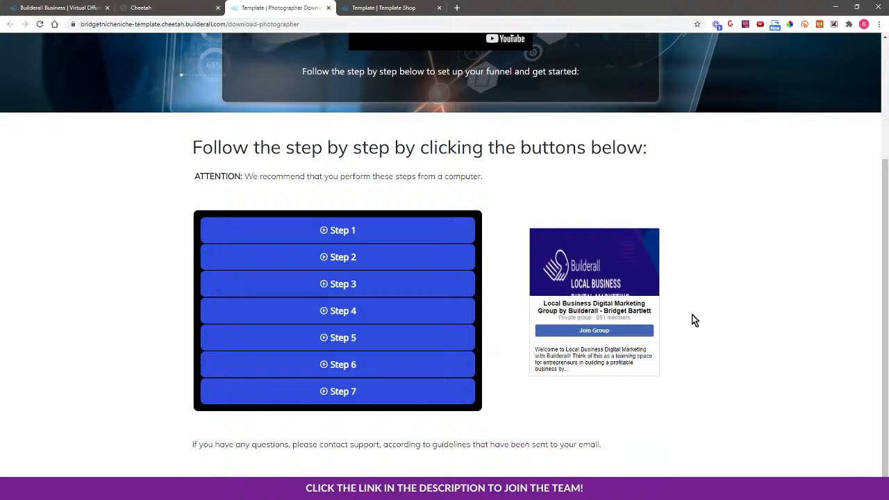
pyautogui.scroll(3, 695, 319)
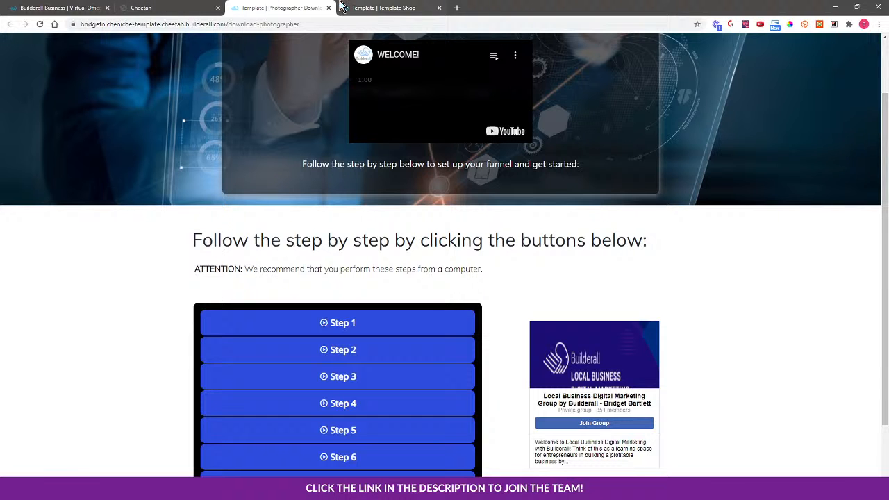
# Switch between the editor and preview tabs, returning to the top of the Template Shop page.
pyautogui.click(146, 7)
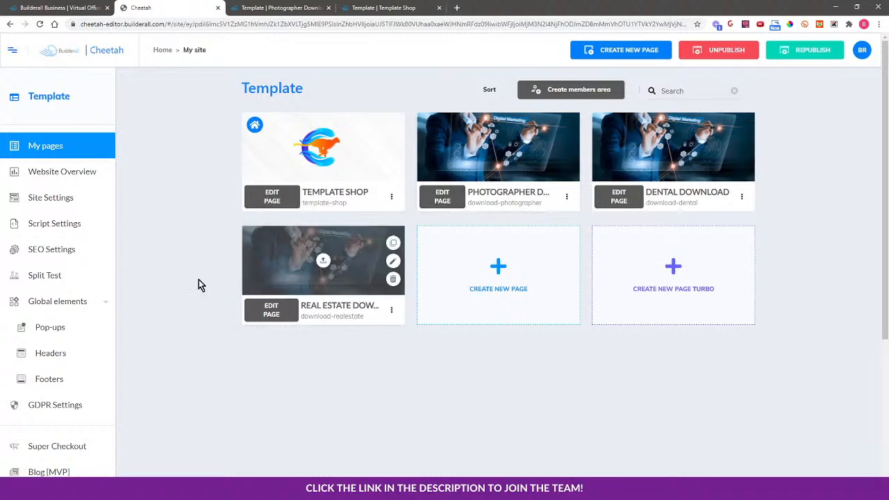
pyautogui.scroll(-1, 196, 393)
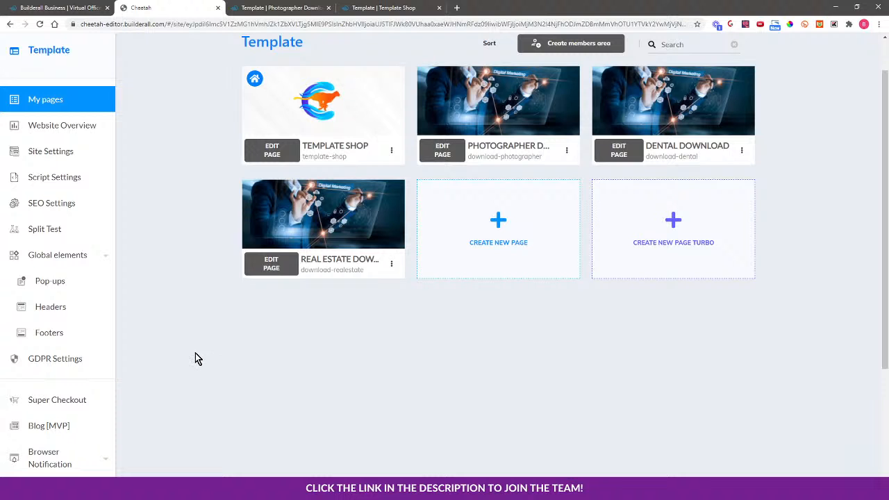
pyautogui.click(285, 8)
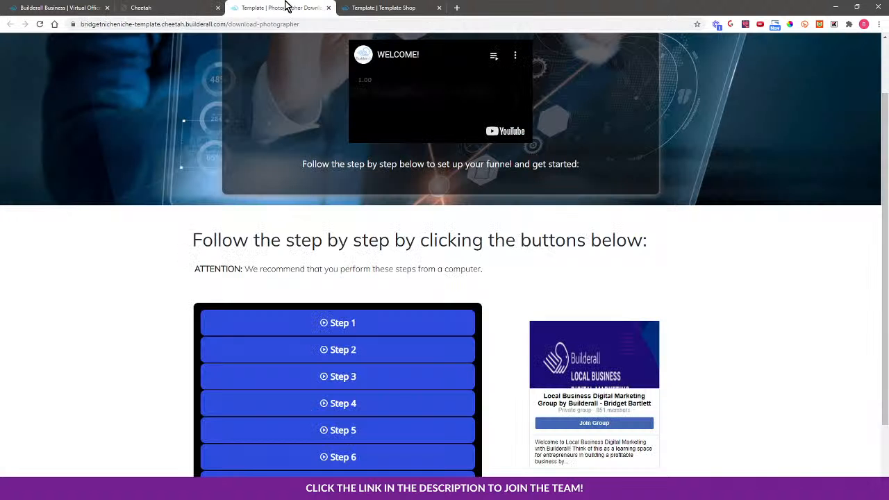
pyautogui.click(375, 8)
pyautogui.scroll(3, 813, 268)
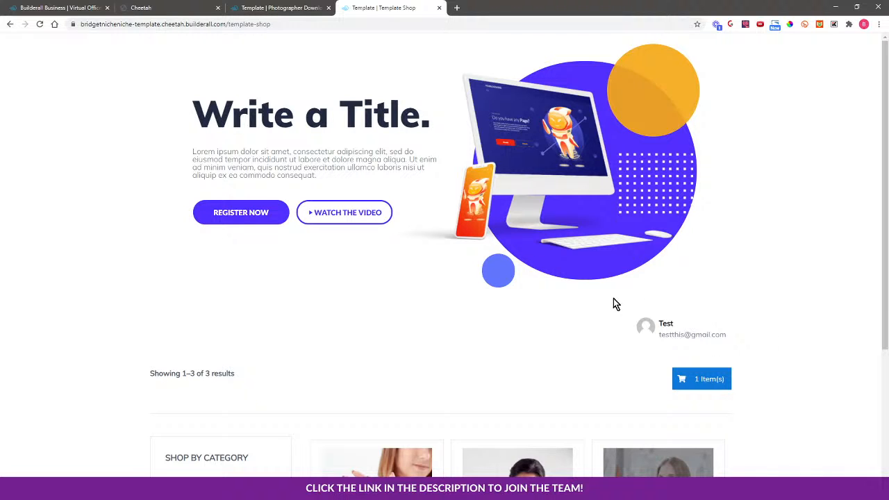
# Open visionmarketinganddesign.com in a new browser tab.
pyautogui.click(456, 8)
pyautogui.write('viso')
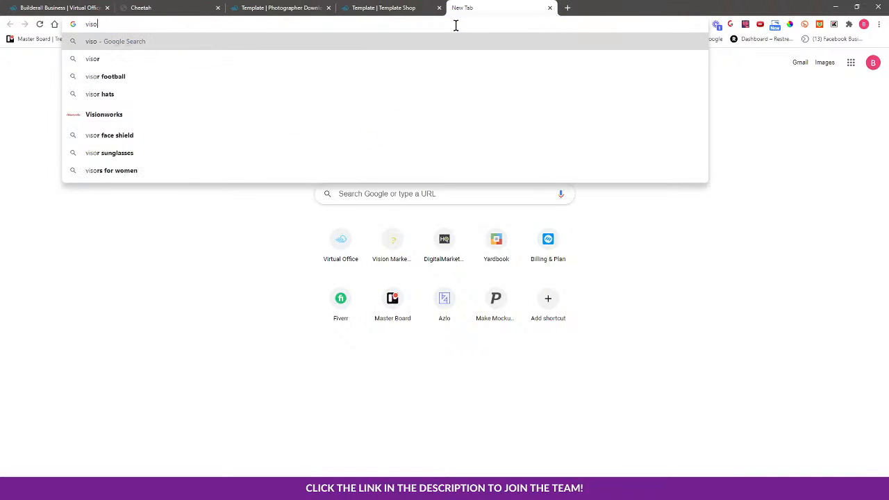
pyautogui.write('nmarketing')
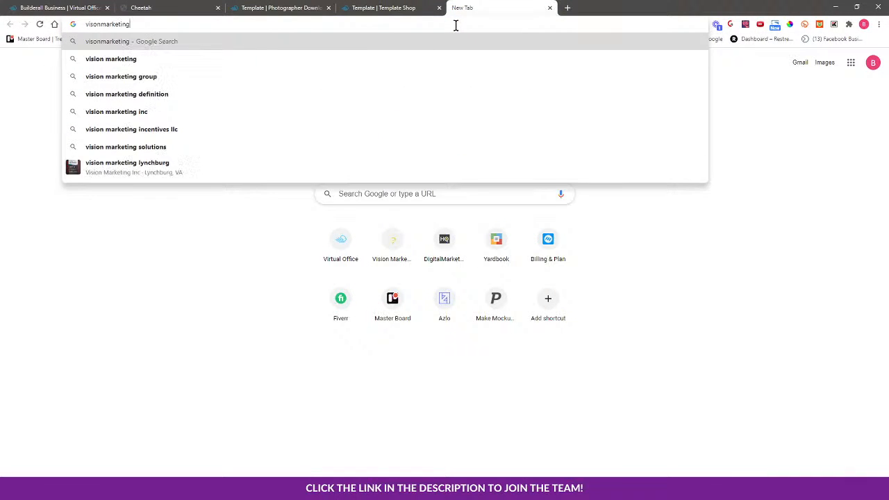
pyautogui.write('anddesign.com')
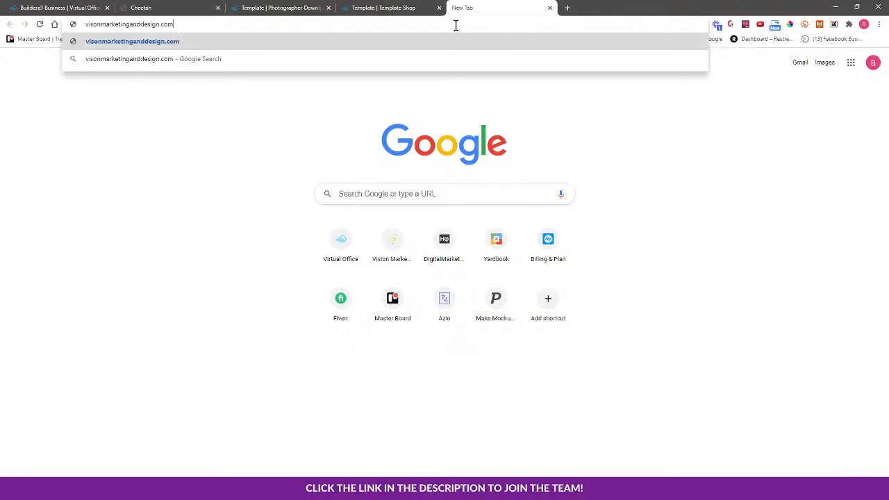
pyautogui.press('Return')
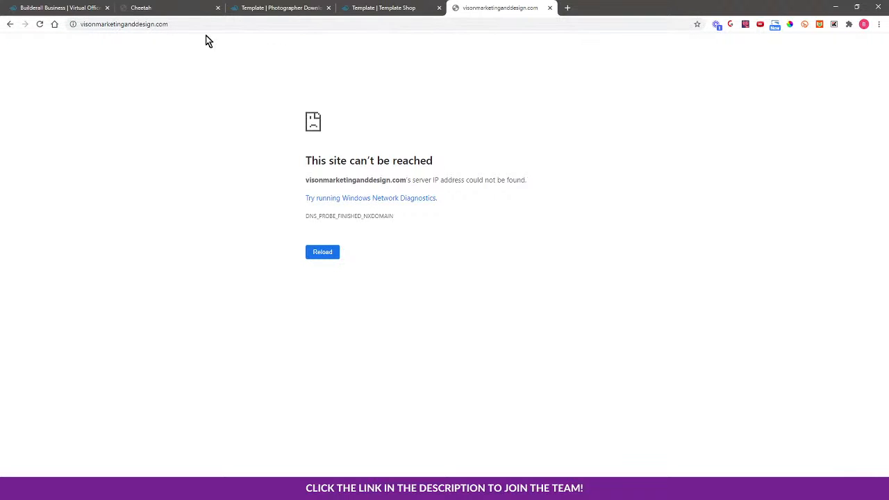
pyautogui.click(88, 24)
pyautogui.click(89, 25)
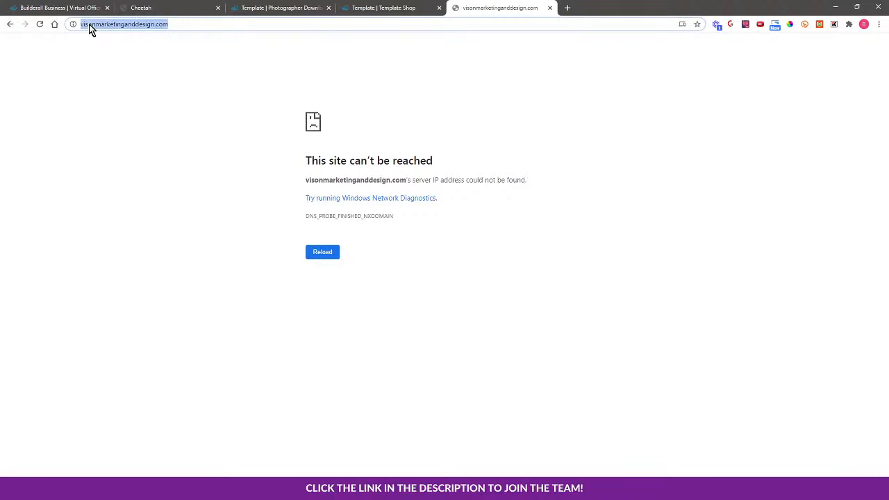
pyautogui.click(88, 24)
pyautogui.write('i')
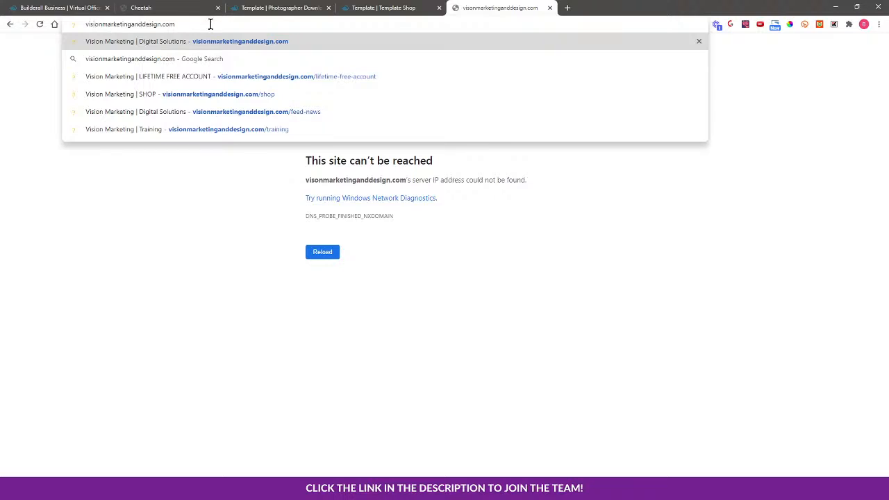
pyautogui.press('Return')
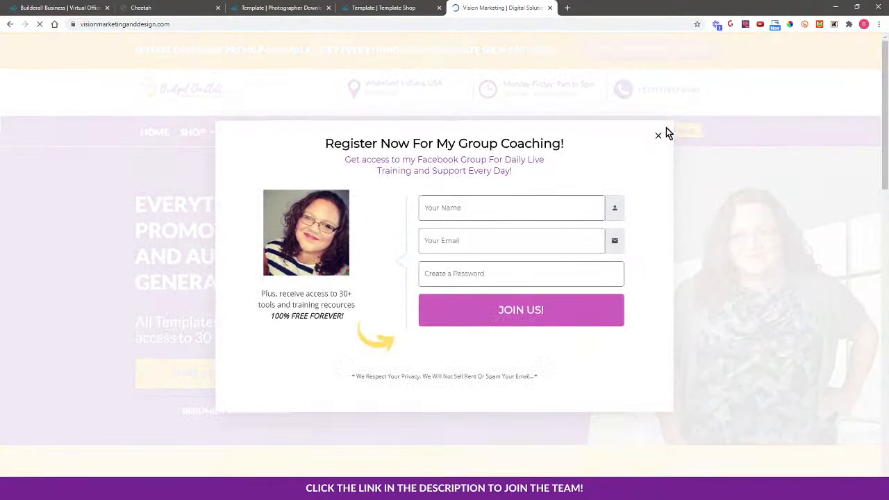
# Scroll through the website's home page.
pyautogui.click(659, 134)
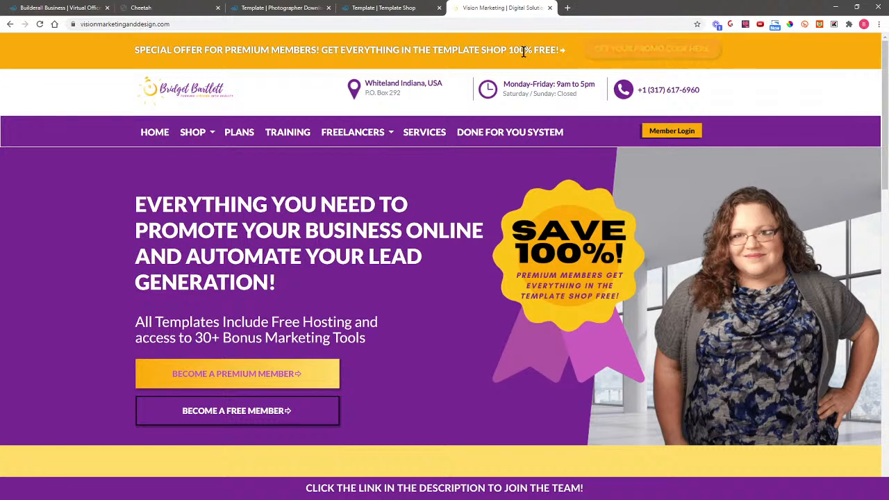
pyautogui.scroll(-2, 766, 324)
pyautogui.scroll(-1, 765, 322)
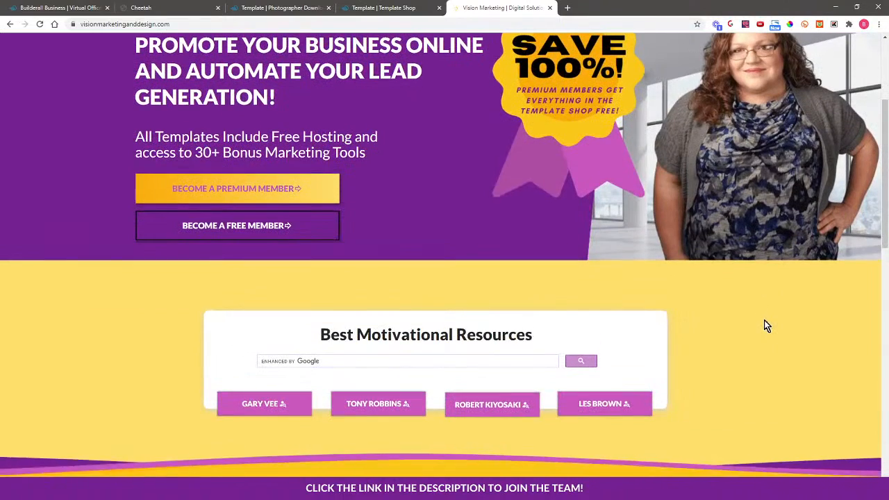
pyautogui.scroll(-2, 771, 312)
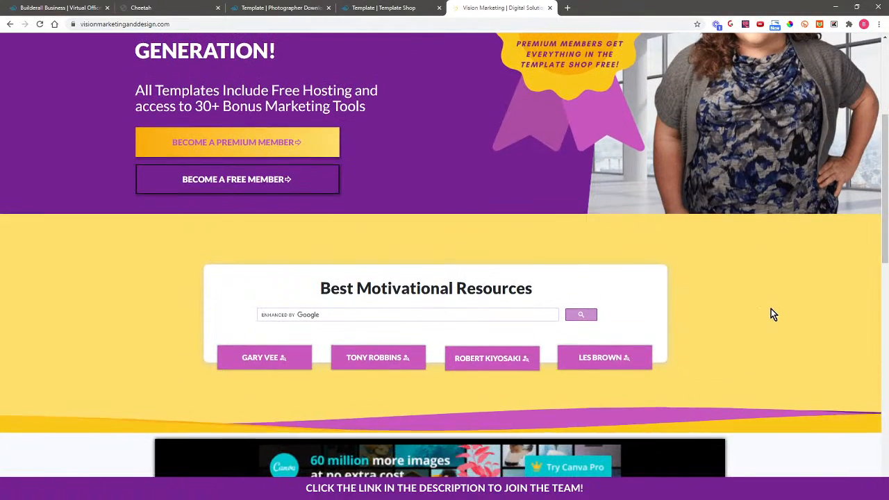
pyautogui.scroll(5, 773, 301)
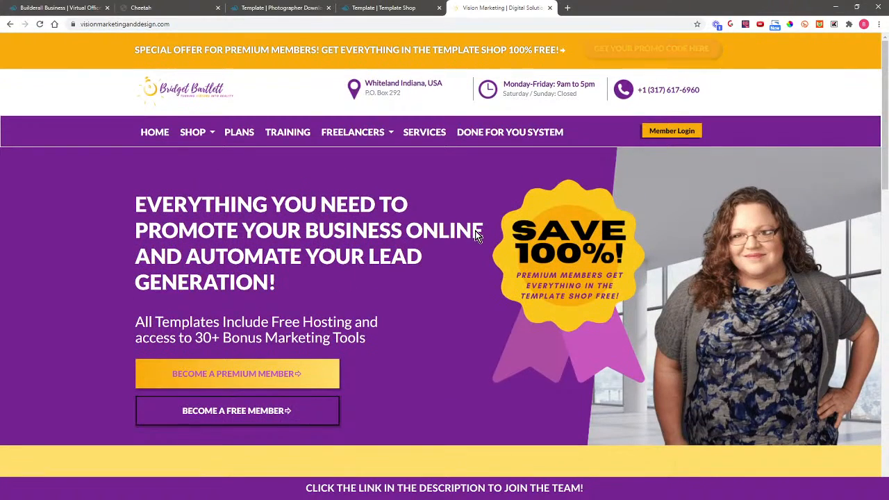
# Open the Template Shop from the Shop menu and page through the product listings to page 4.
pyautogui.moveTo(193, 136)
pyautogui.click(202, 171)
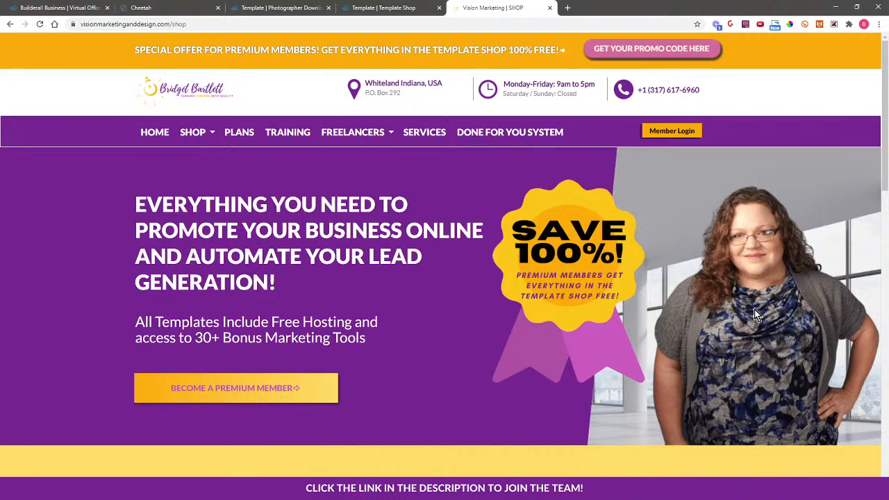
pyautogui.scroll(-1, 754, 309)
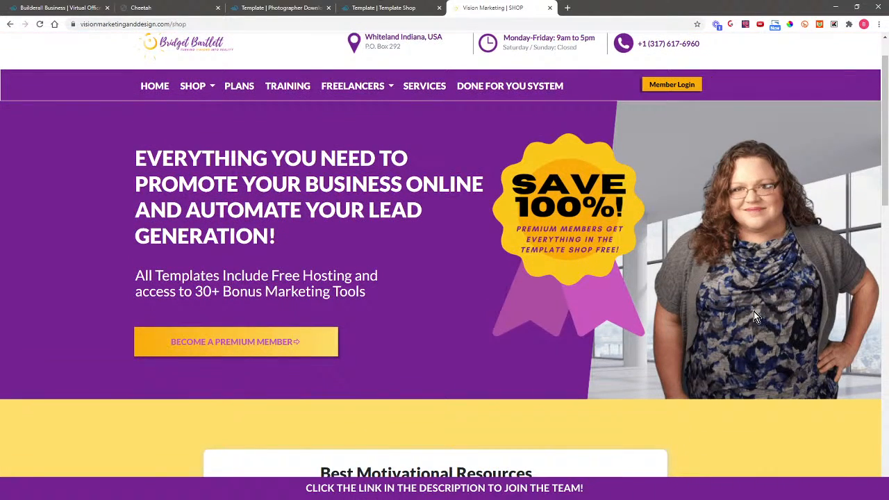
pyautogui.scroll(-4, 753, 311)
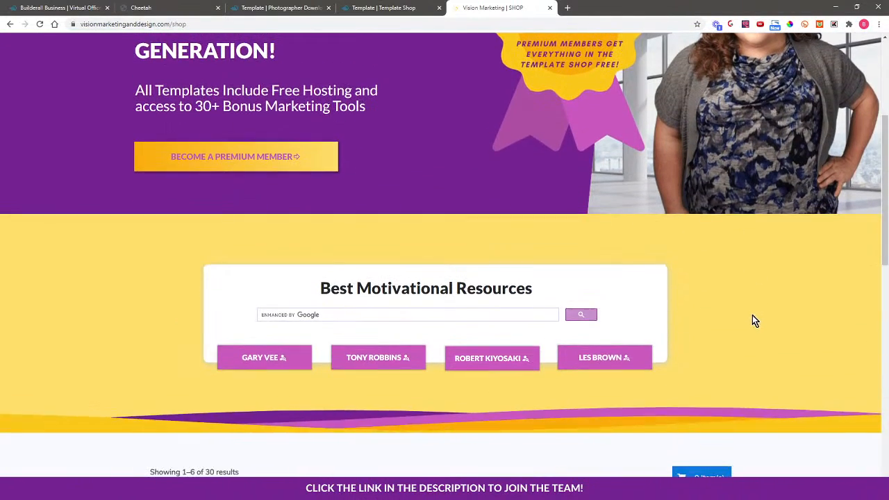
pyautogui.scroll(-9, 755, 321)
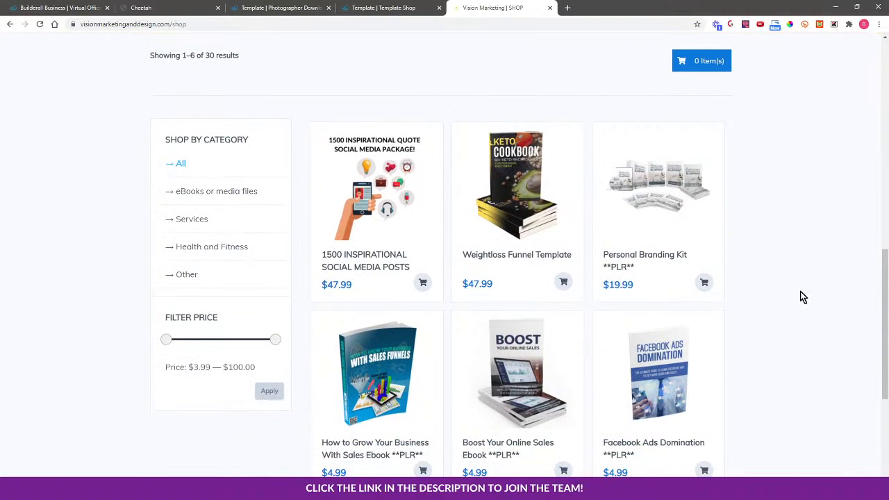
pyautogui.scroll(-2, 798, 375)
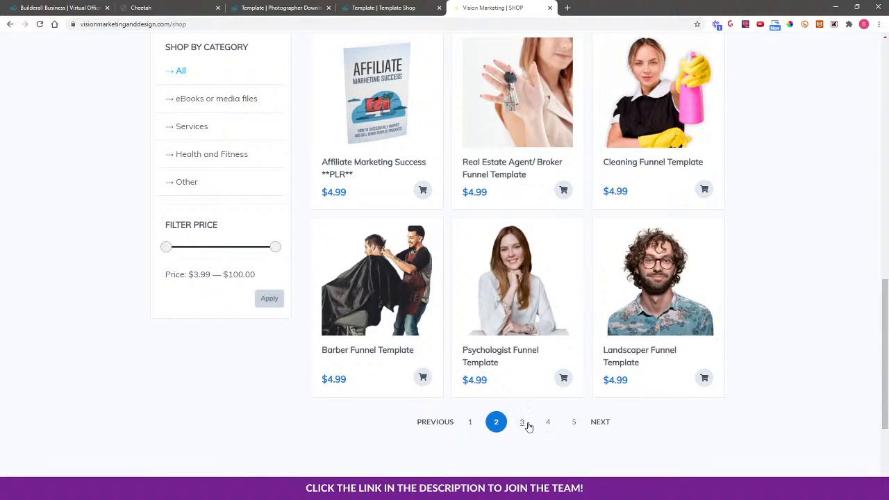
pyautogui.click(527, 423)
pyautogui.click(545, 423)
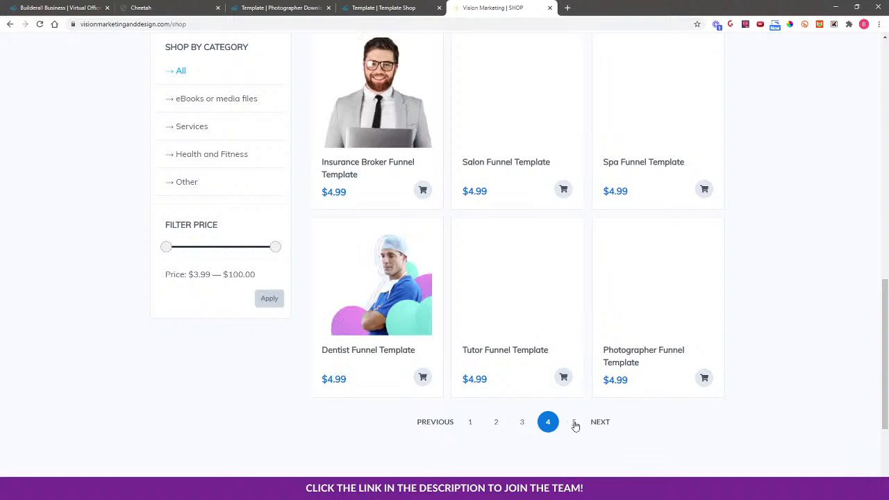
# Reopen the Template Shop from the Shop menu and close the special offer popup.
pyautogui.scroll(4, 792, 393)
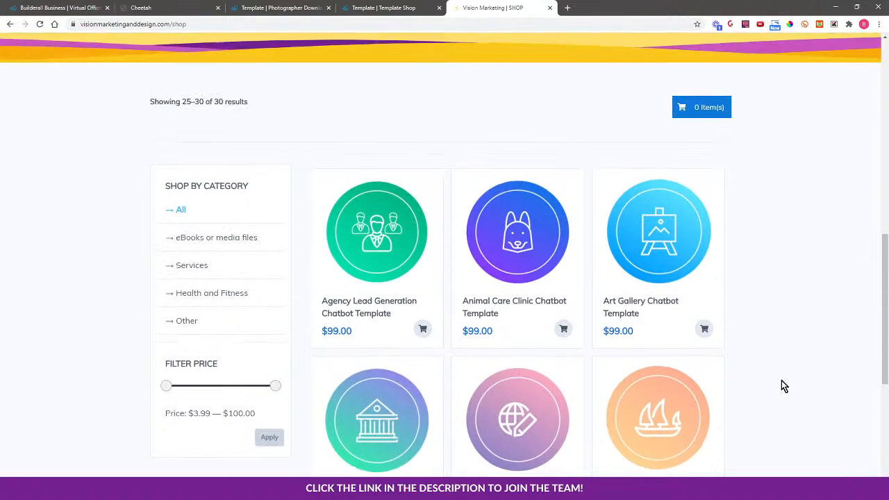
pyautogui.scroll(5, 783, 334)
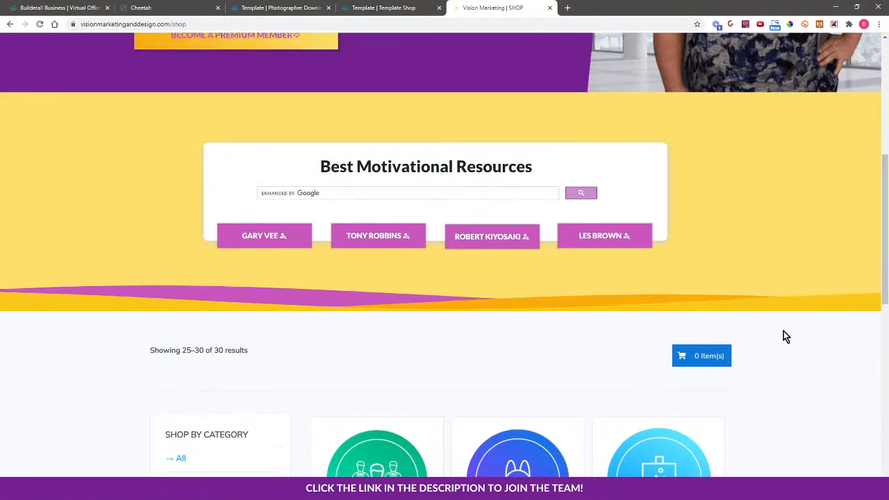
pyautogui.scroll(5, 783, 333)
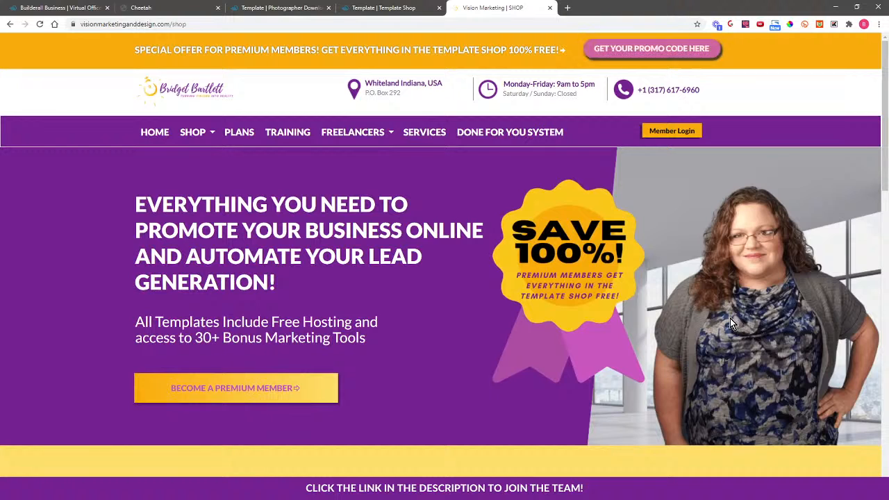
pyautogui.moveTo(195, 136)
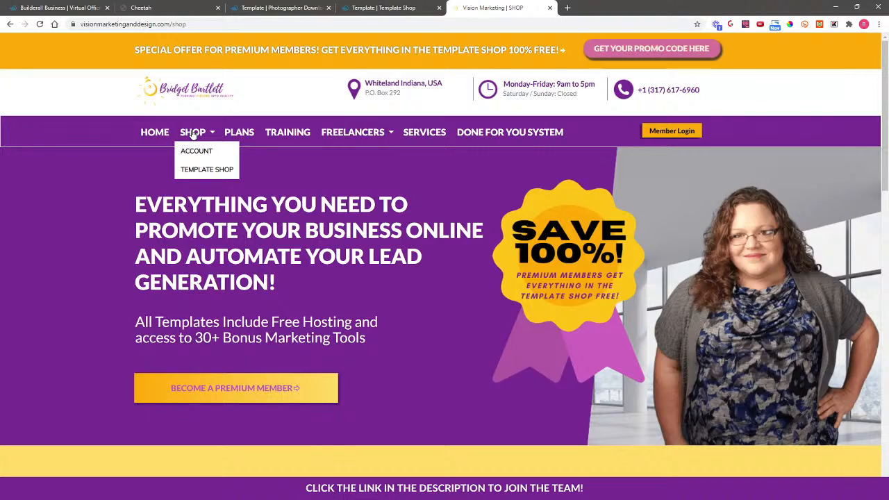
pyautogui.click(206, 170)
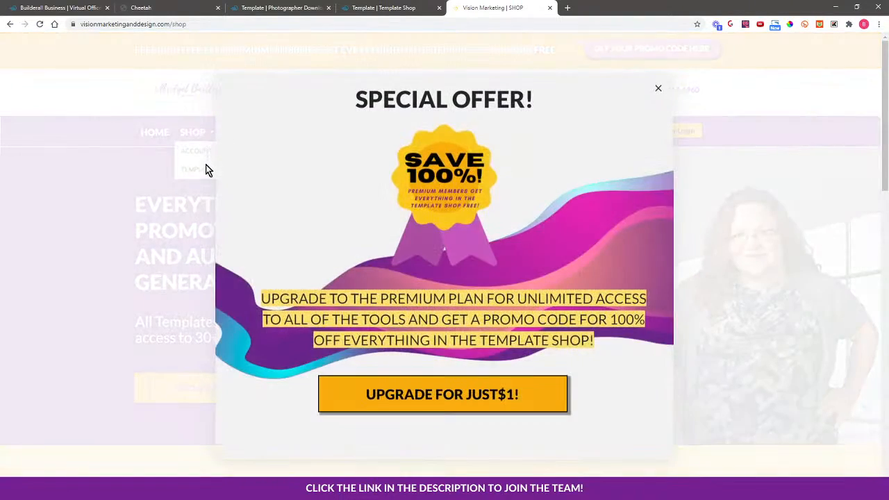
pyautogui.click(658, 89)
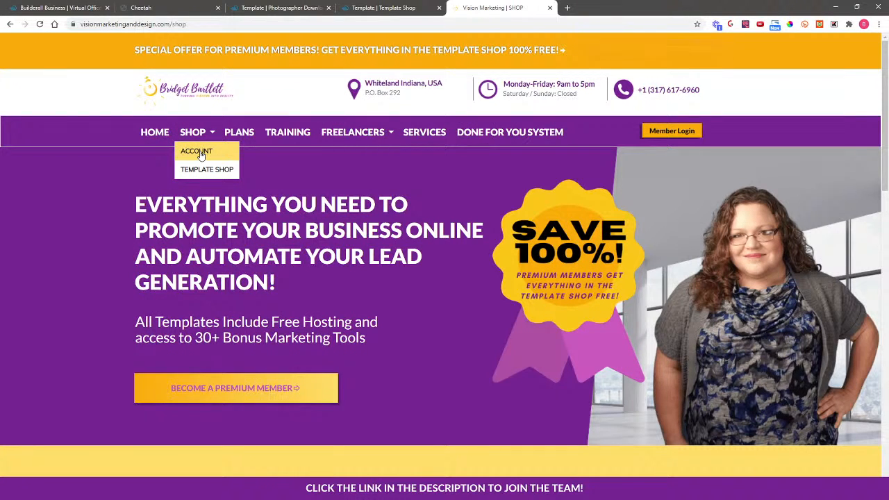
# Open the Account page from the Shop menu, then close the website tab.
pyautogui.click(200, 152)
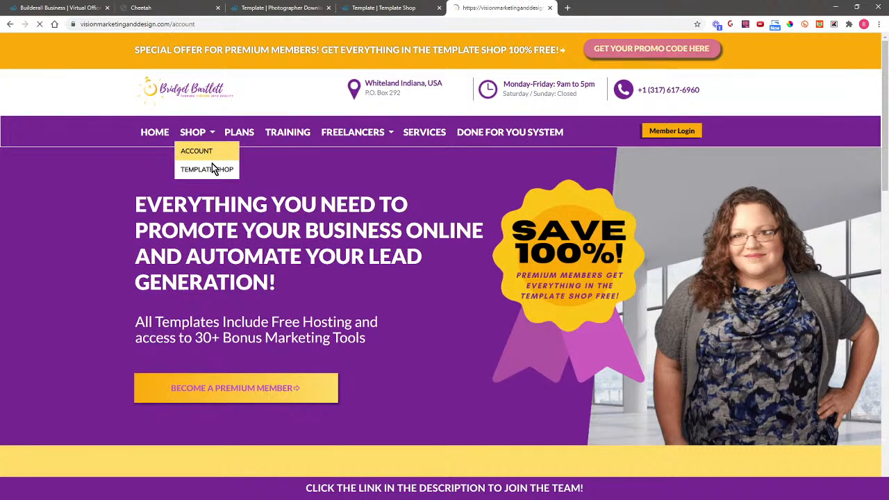
pyautogui.click(550, 8)
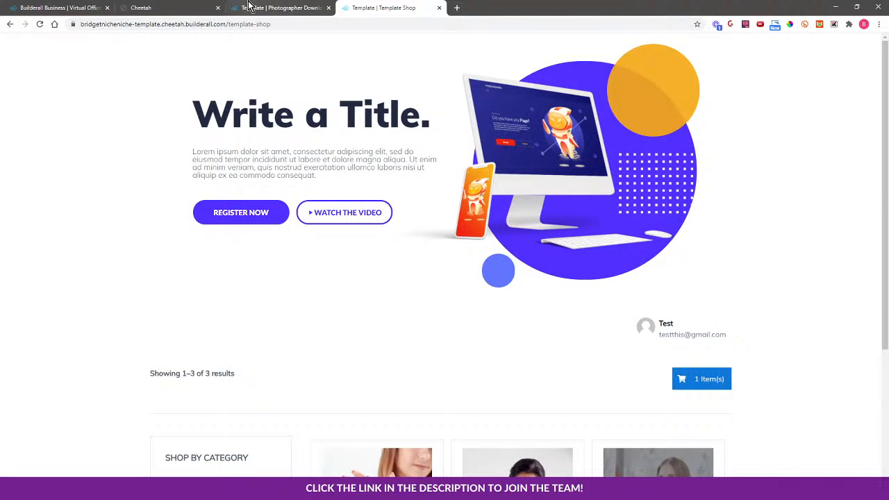
# Switch to the Cheetah site editor and open Super Checkout.
pyautogui.click(276, 8)
pyautogui.click(149, 7)
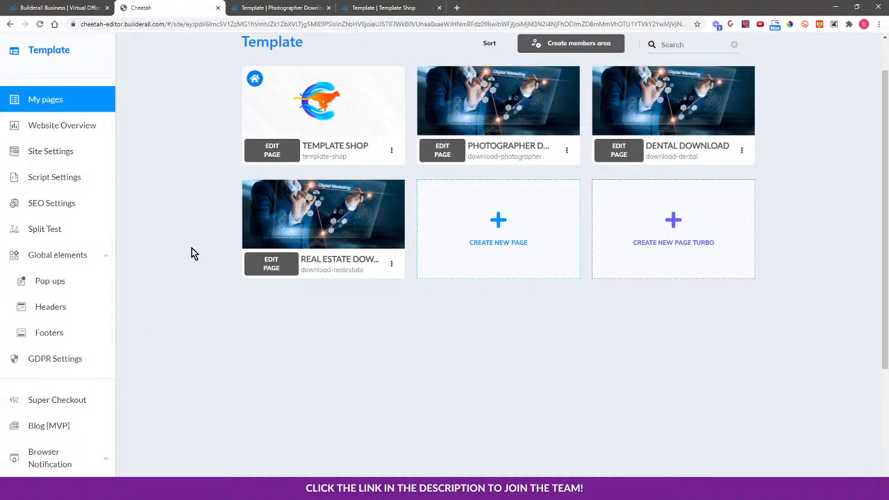
pyautogui.click(69, 400)
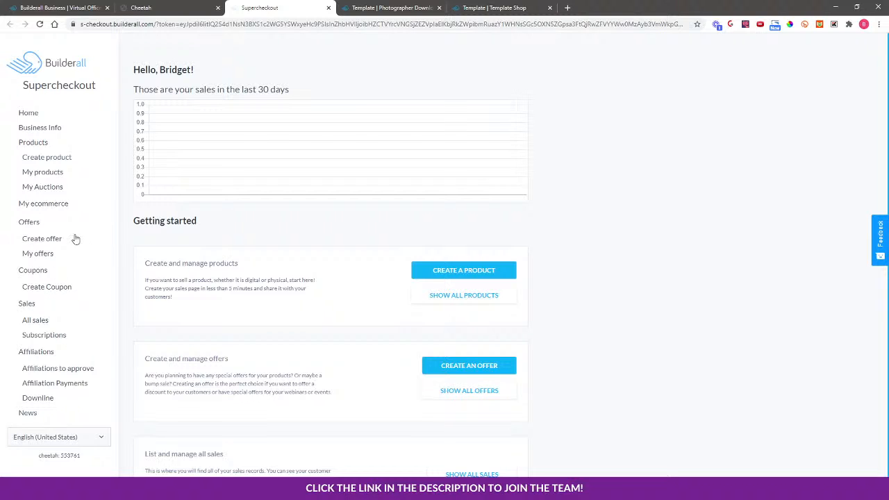
# Start creating a coupon list named 100% Off and begin adding a coupon to it.
pyautogui.click(61, 288)
pyautogui.click(202, 115)
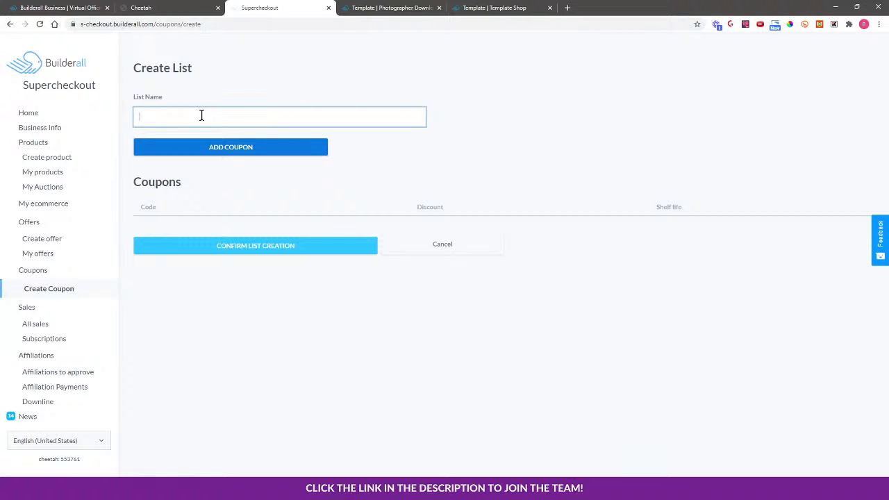
pyautogui.write('100% Of')
pyautogui.press('BackSpace')
pyautogui.click(222, 146)
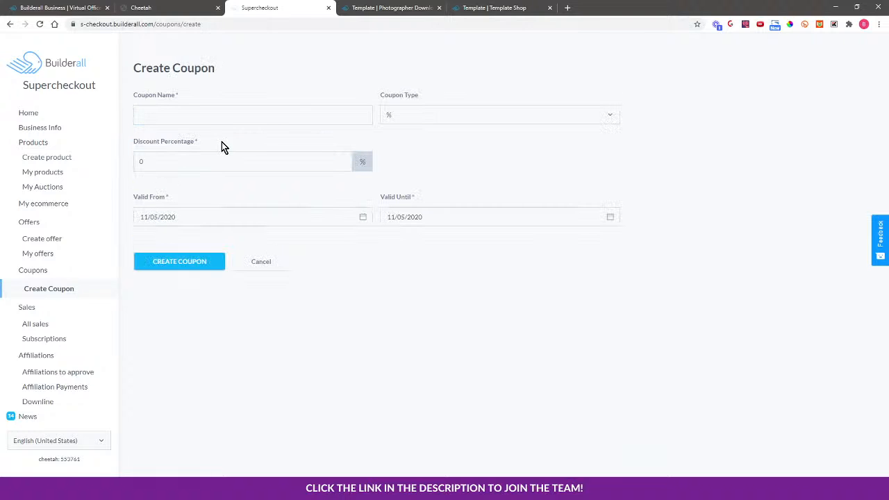
# Create the coupon TRIALPROMO as a percentage discount of 100%.
pyautogui.click(180, 109)
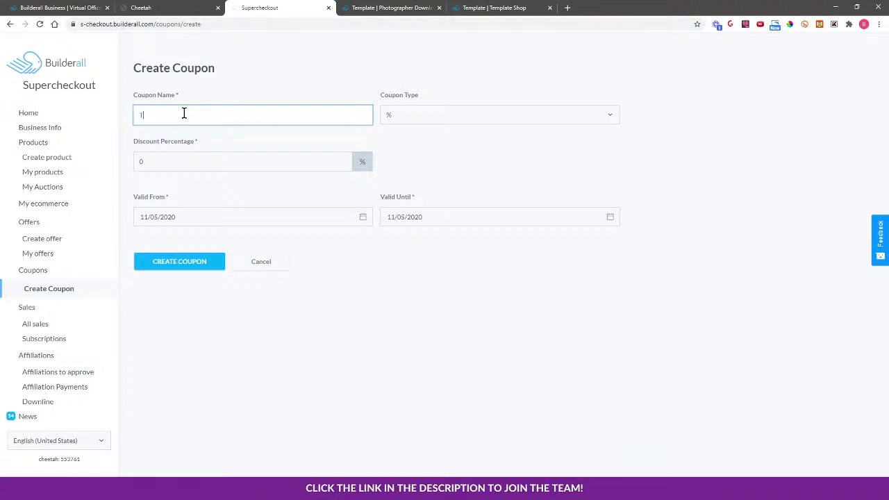
pyautogui.write('LPROMO')
pyautogui.click(391, 117)
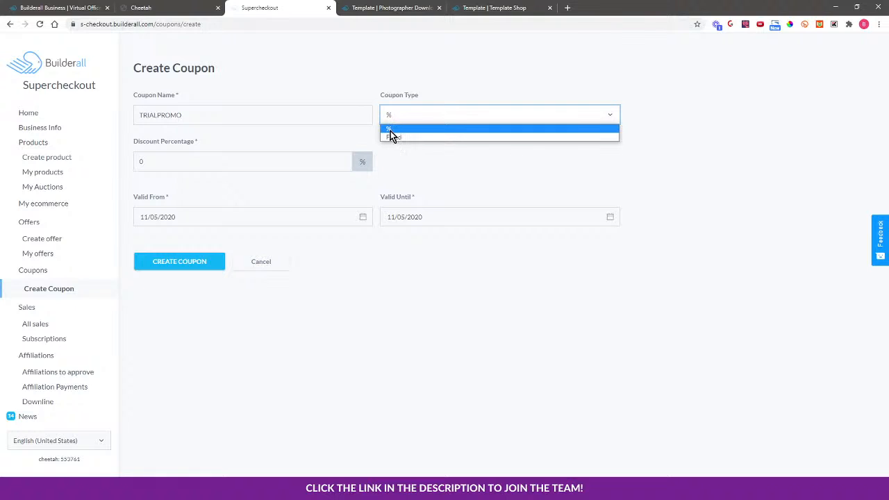
pyautogui.click(392, 129)
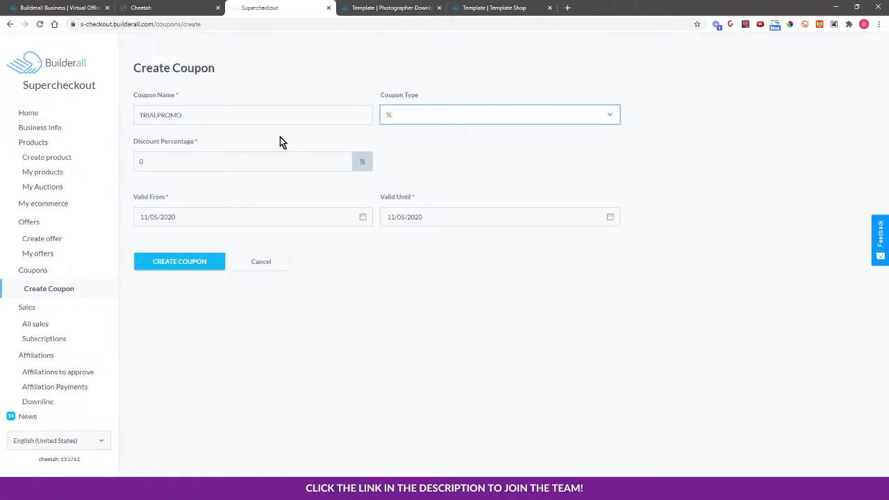
pyautogui.click(142, 162)
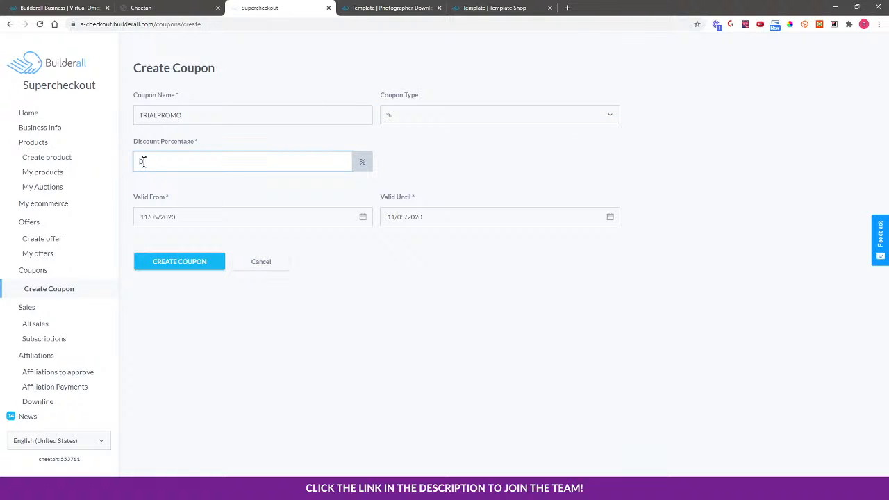
pyautogui.write('100')
pyautogui.click(449, 113)
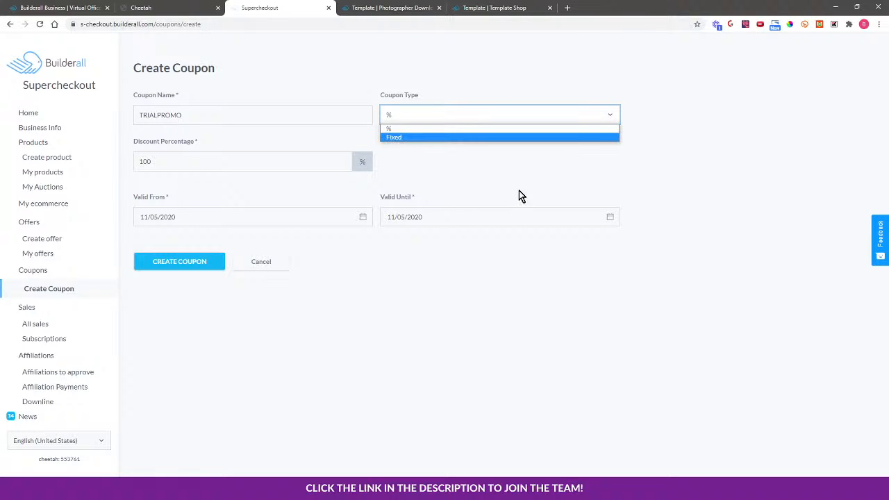
pyautogui.click(447, 173)
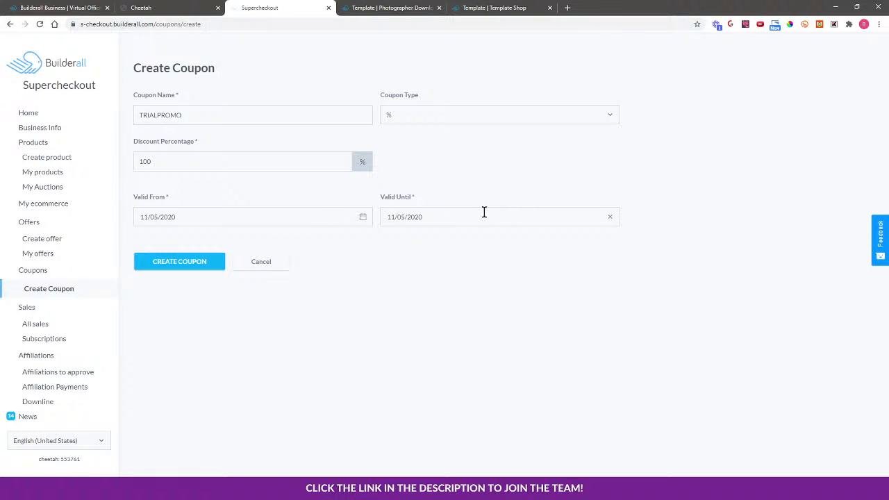
pyautogui.click(175, 264)
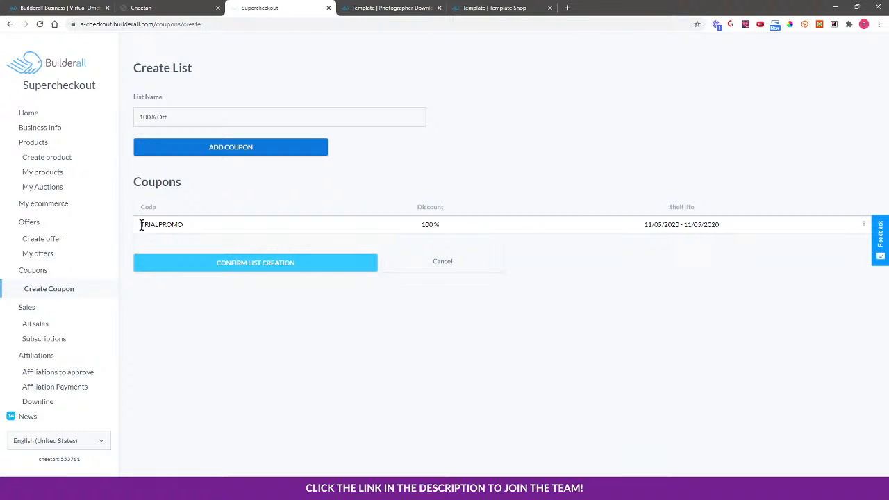
# Copy the TRIALPROMO coupon code from the list's coupons.
pyautogui.moveTo(141, 224); pyautogui.dragTo(183, 224)
pyautogui.rightClick(175, 228)
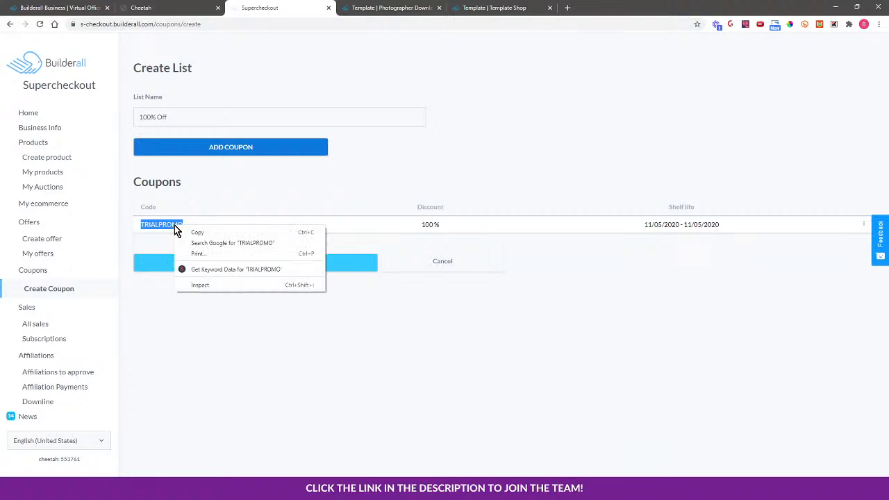
pyautogui.click(187, 234)
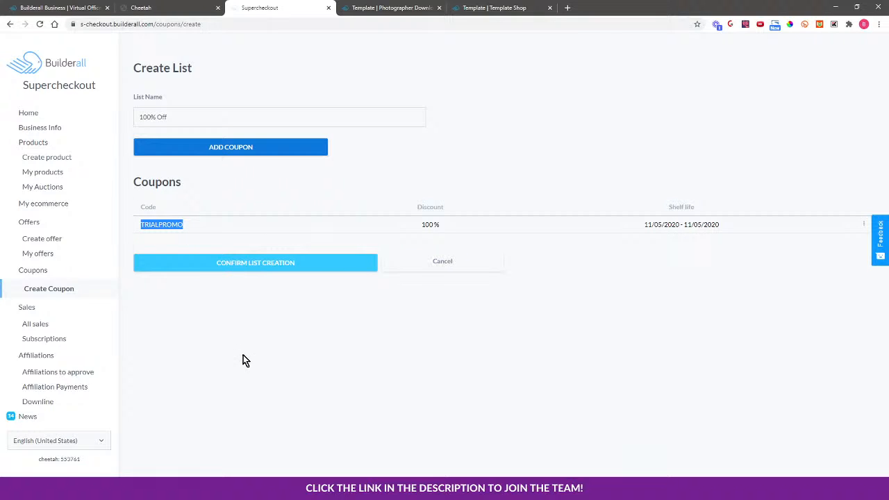
# Open the Photographer Funnel Template product for editing and go to its pricing settings.
pyautogui.click(61, 173)
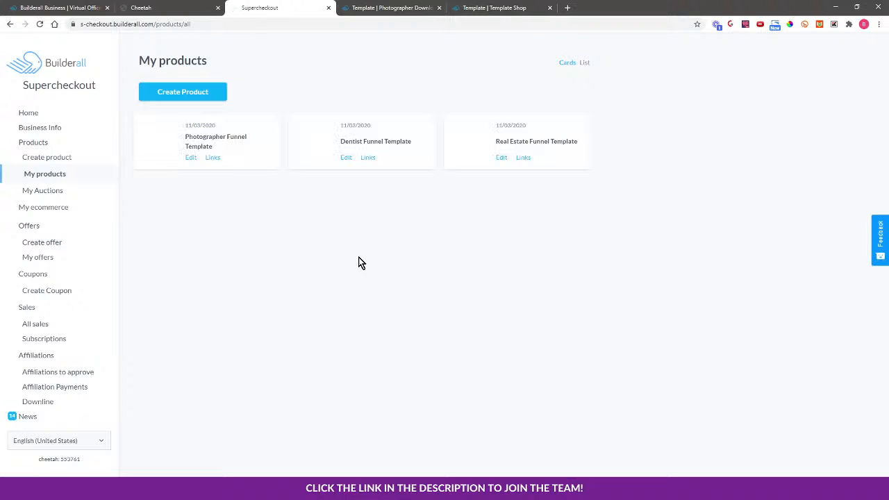
pyautogui.click(191, 159)
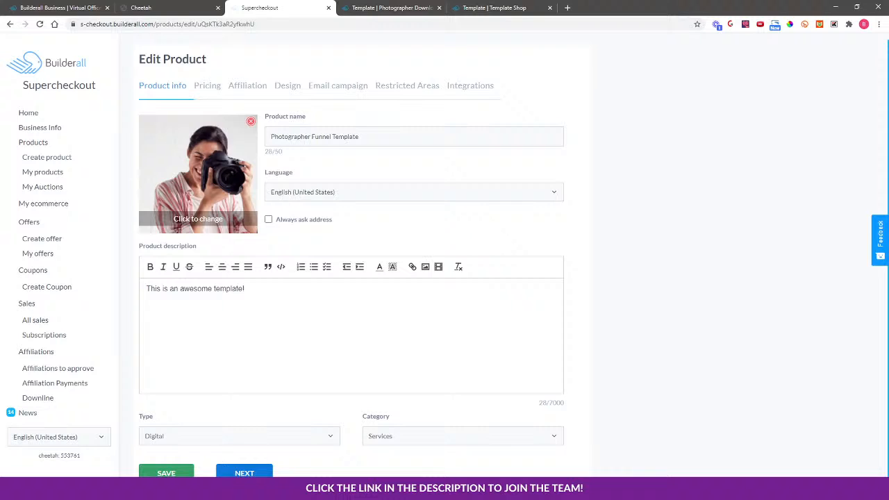
pyautogui.click(244, 473)
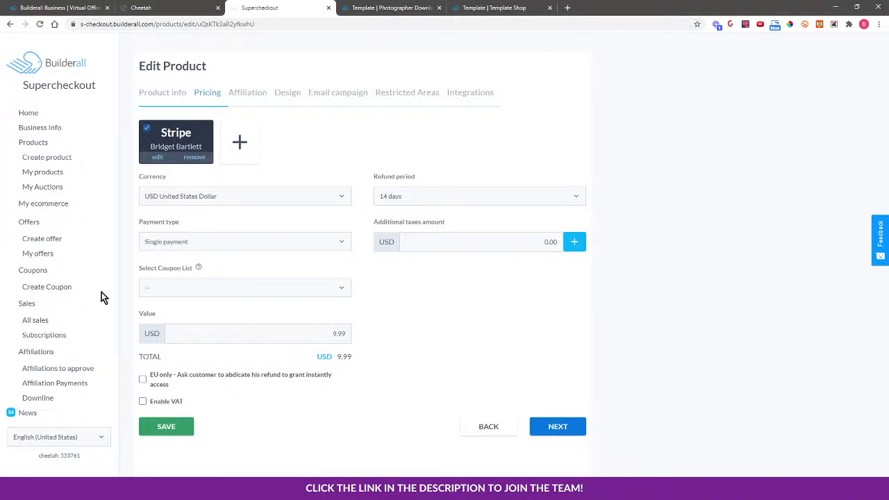
# Check the product's coupon list selector, reloading the product page to refresh it.
pyautogui.click(196, 288)
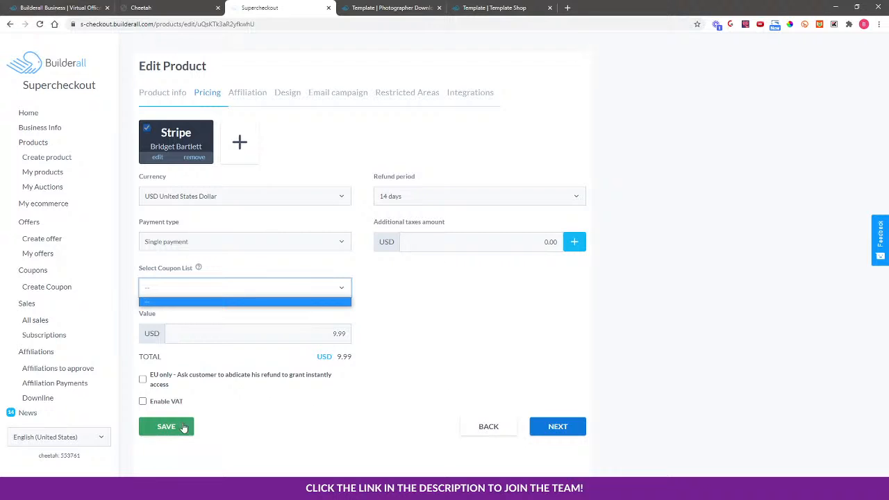
pyautogui.click(39, 23)
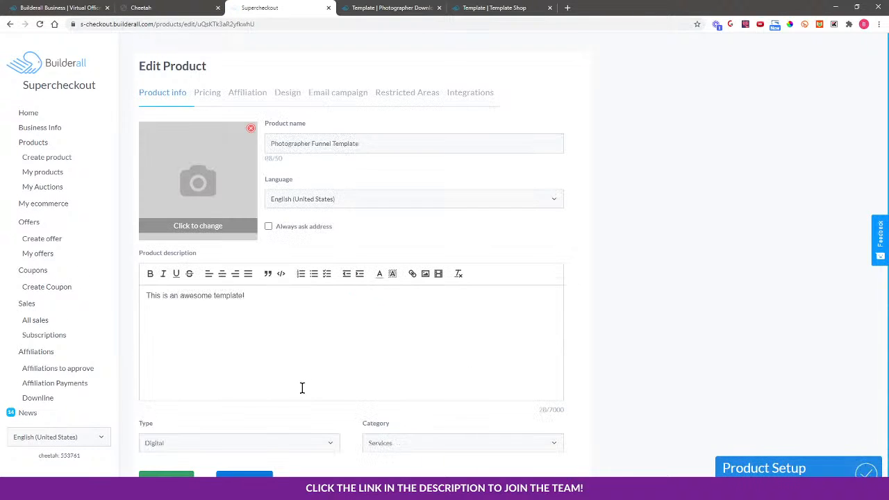
pyautogui.click(207, 92)
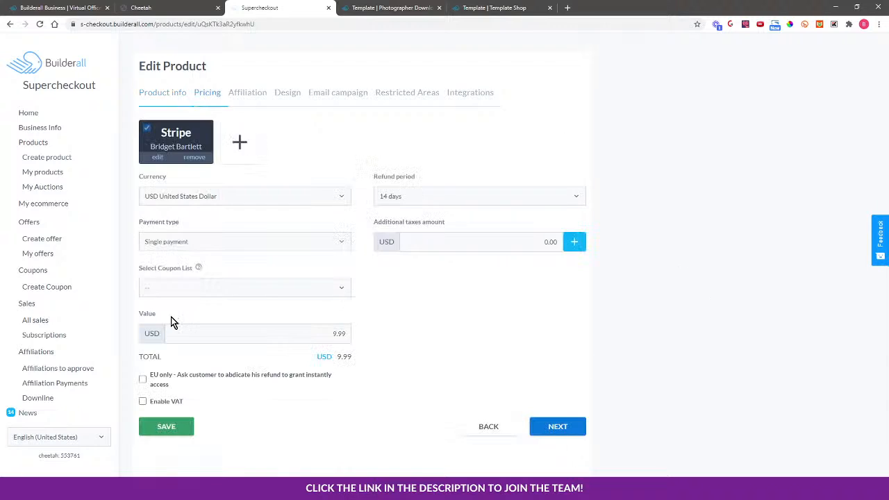
pyautogui.click(227, 287)
pyautogui.click(204, 285)
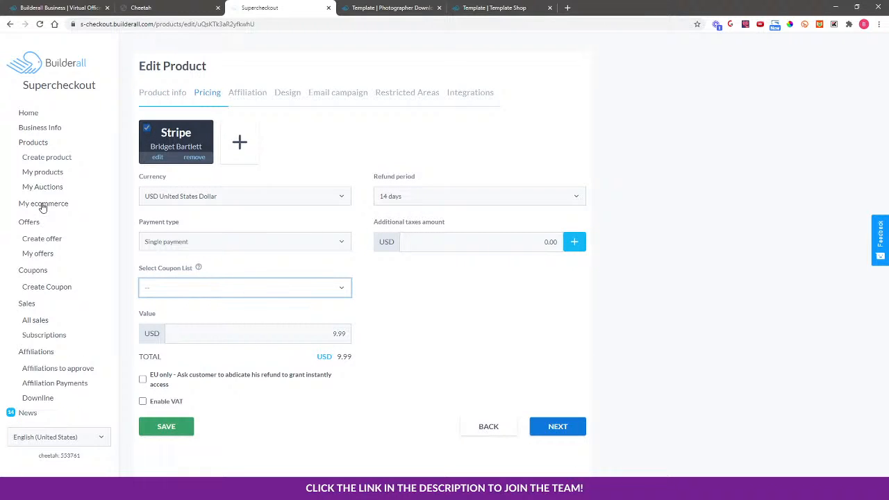
pyautogui.click(39, 24)
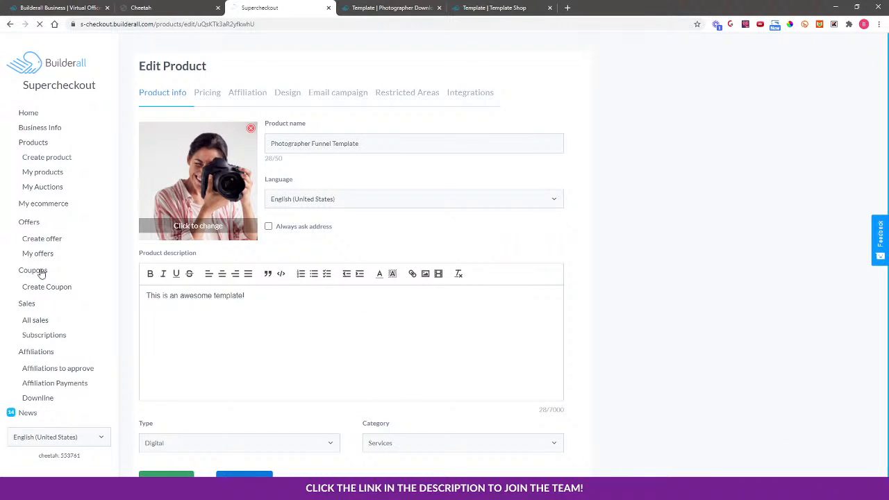
# Go to Coupons, start a new coupon list named Trial Promo and add a coupon to it.
pyautogui.click(33, 270)
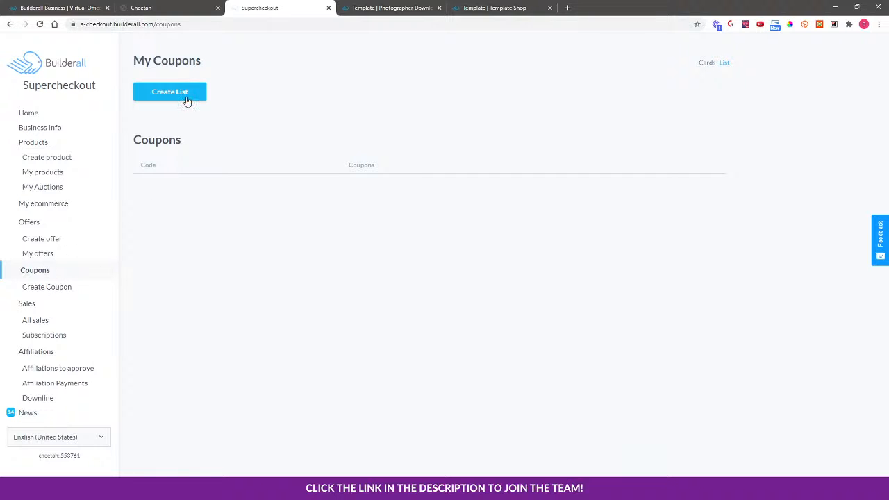
pyautogui.click(53, 286)
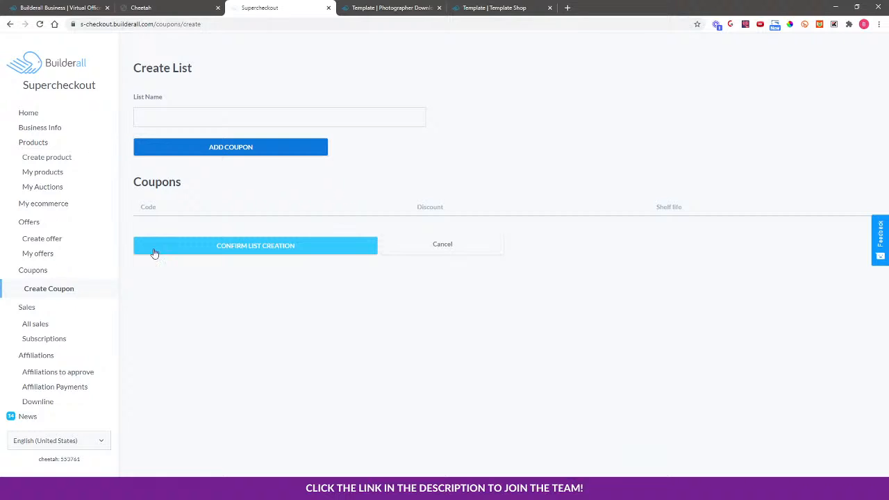
pyautogui.click(60, 271)
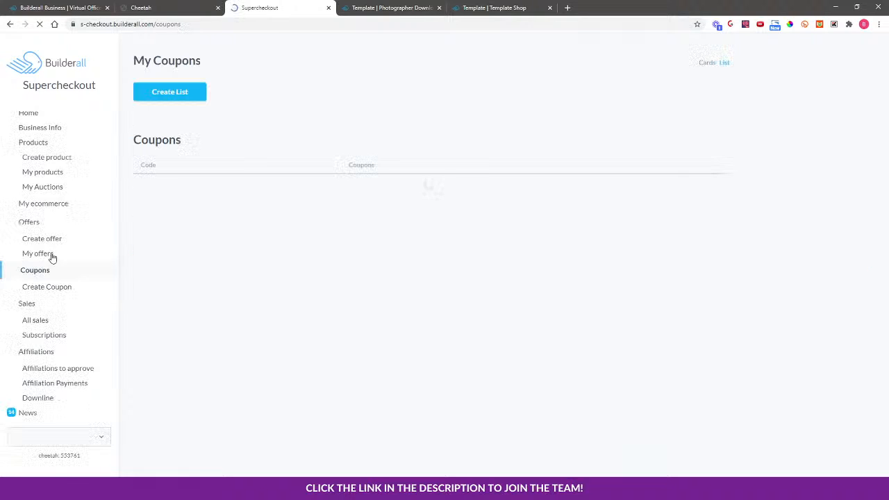
pyautogui.click(171, 93)
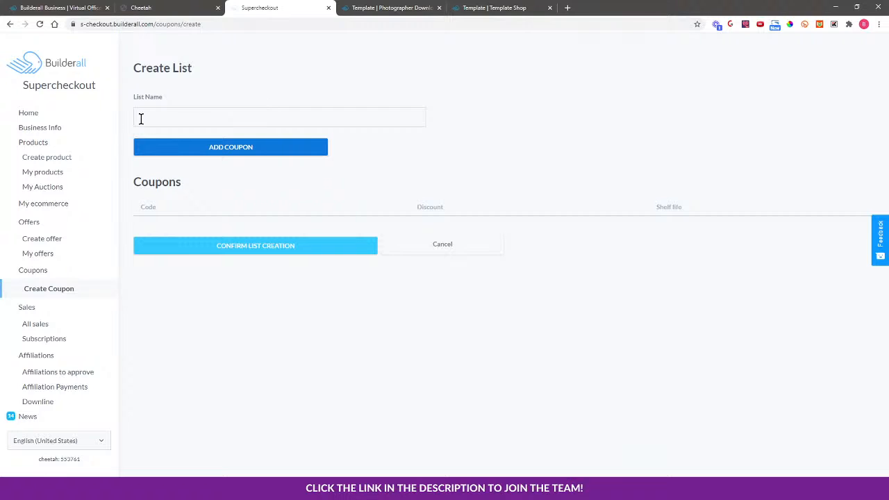
pyautogui.click(158, 115)
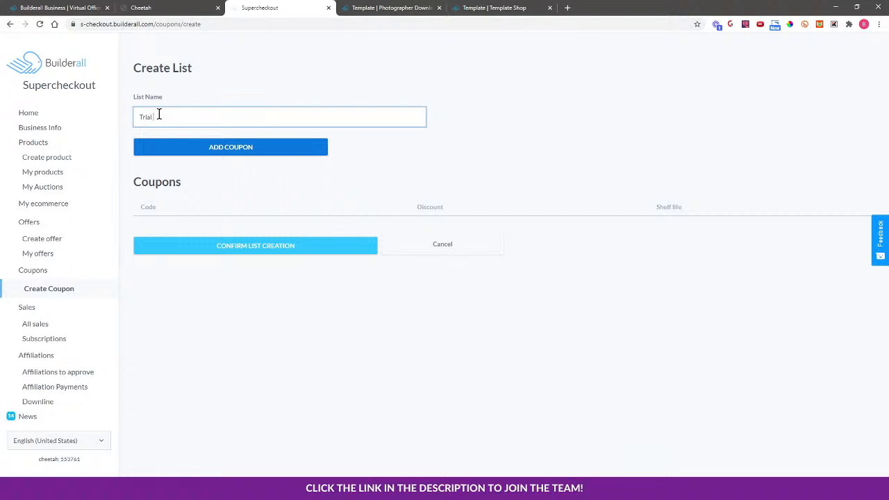
pyautogui.click(224, 148)
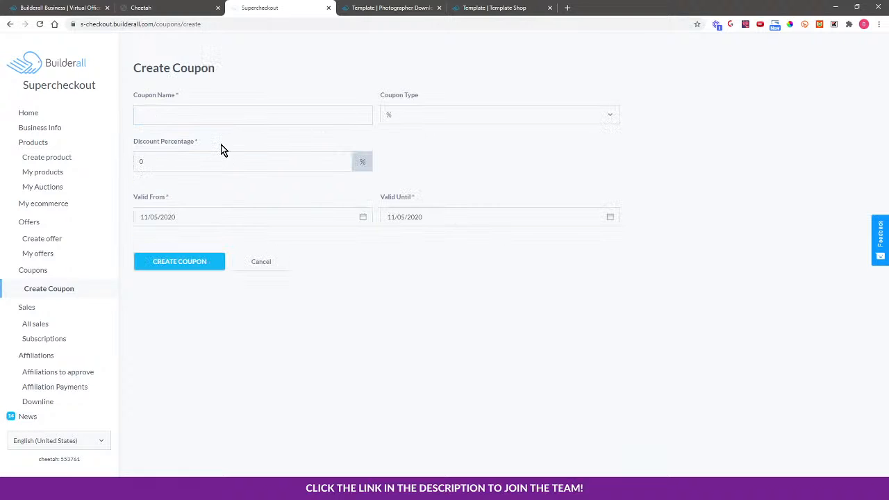
# Create the coupon TRIALPROMO with a 100% discount and confirm the list creation.
pyautogui.click(172, 116)
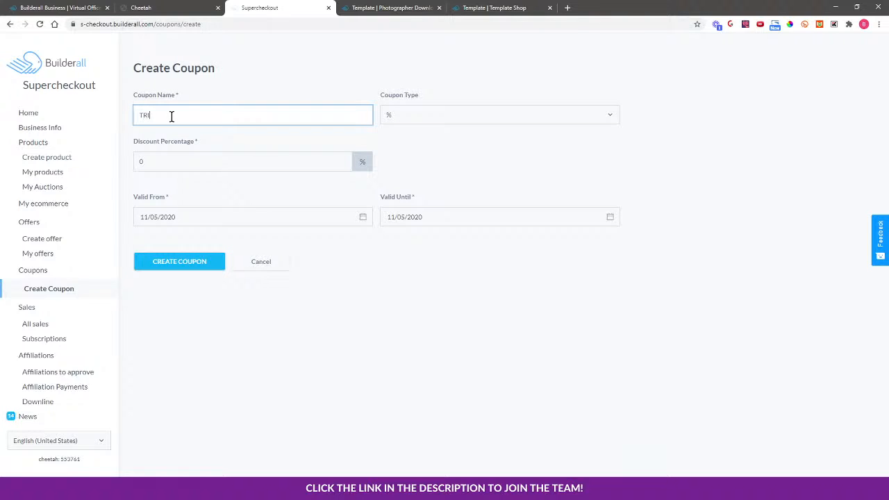
pyautogui.write('TRIALPROMO')
pyautogui.click(138, 162)
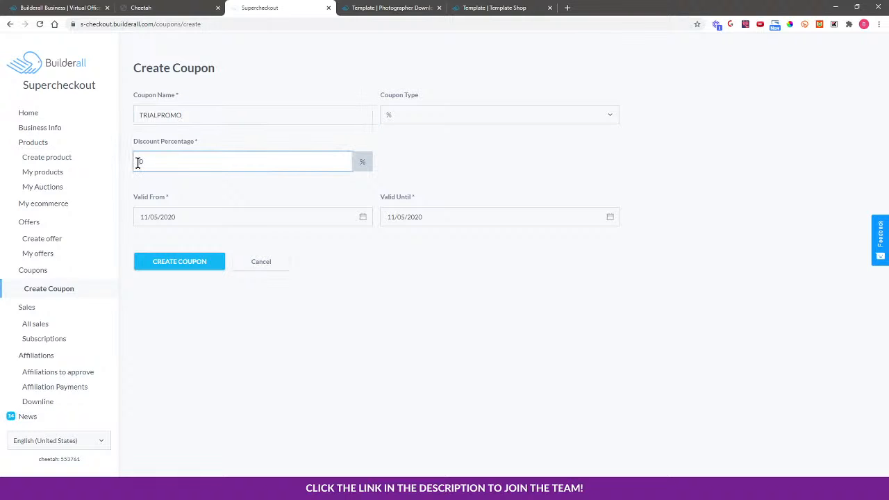
pyautogui.click(177, 261)
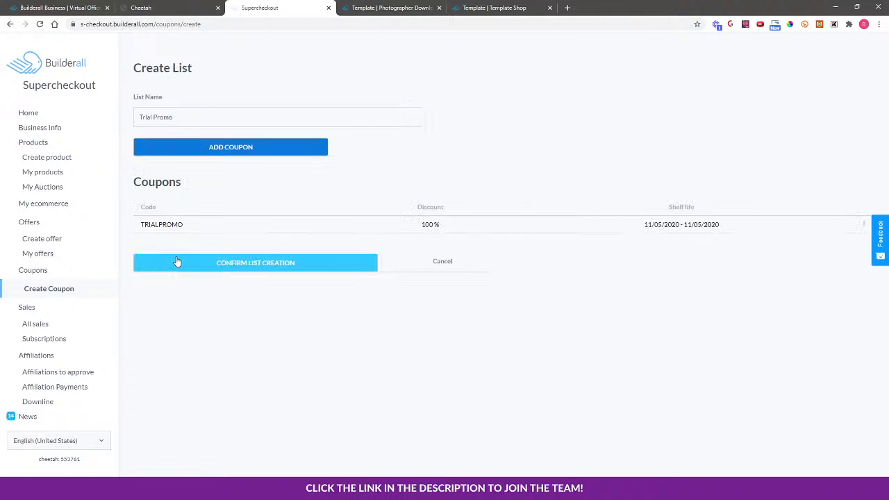
pyautogui.click(248, 267)
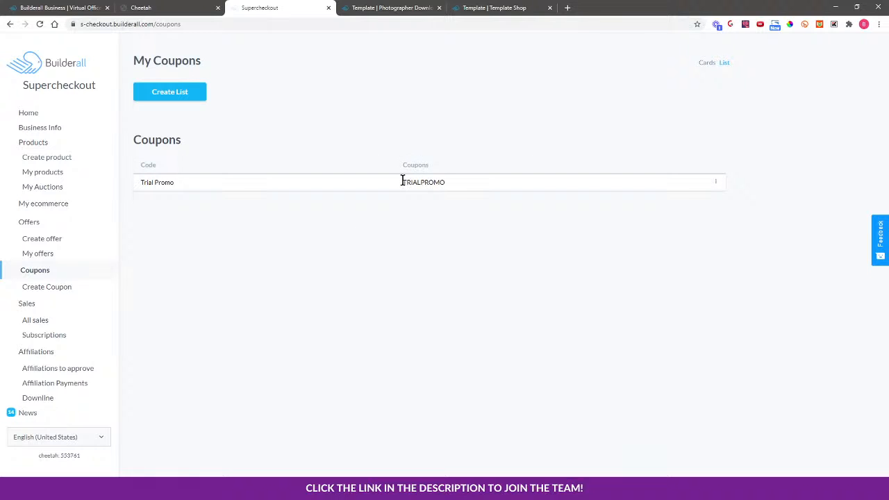
# Copy the TRIALPROMO coupon code from the Trial Promo list.
pyautogui.moveTo(403, 182); pyautogui.dragTo(457, 184)
pyautogui.rightClick(423, 184)
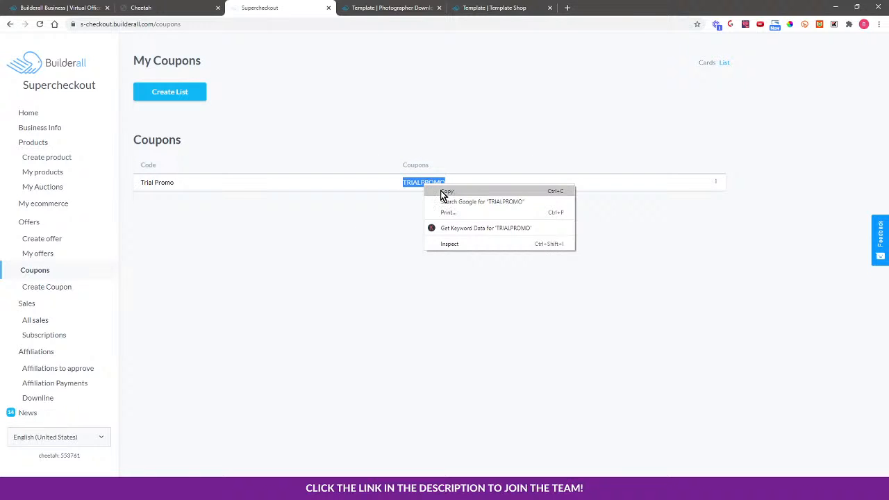
pyautogui.click(441, 194)
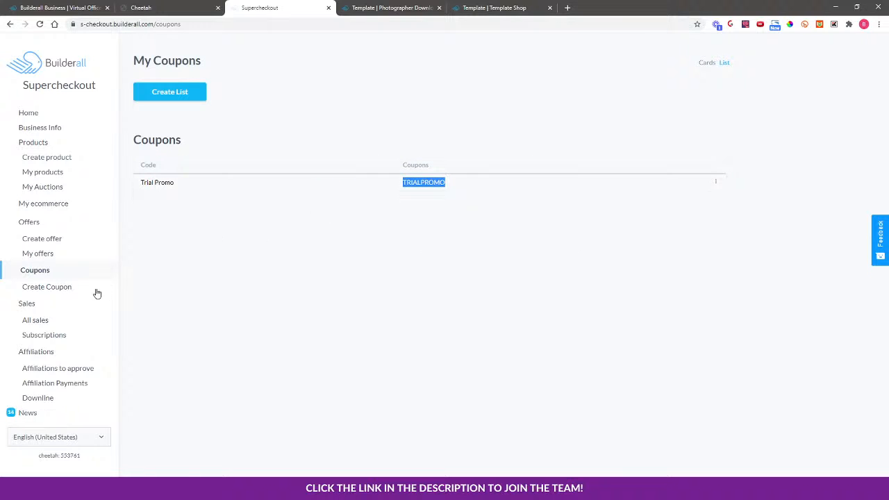
# Assign the Trial Promo coupon list to the Photographer Funnel Template product's pricing and save it.
pyautogui.click(60, 174)
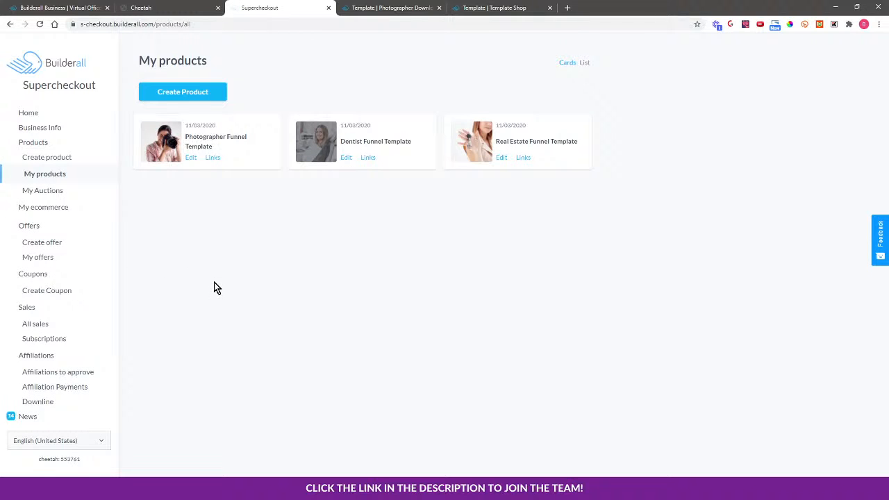
pyautogui.click(192, 159)
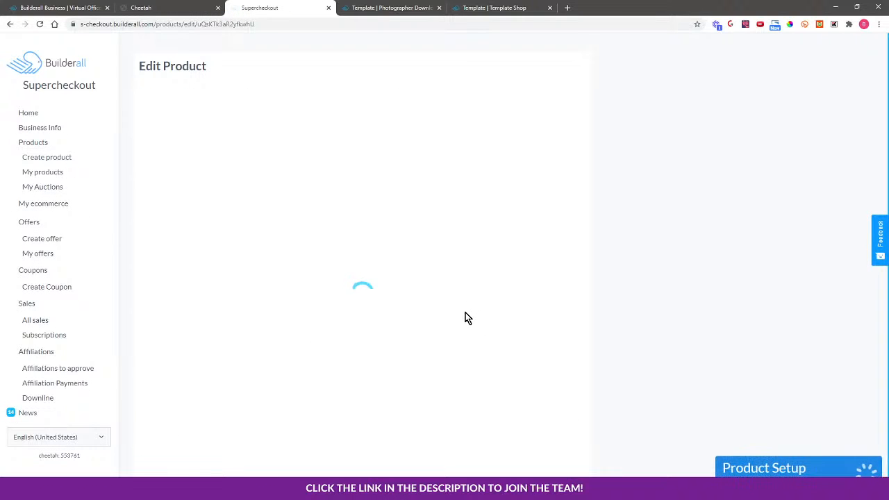
pyautogui.click(236, 473)
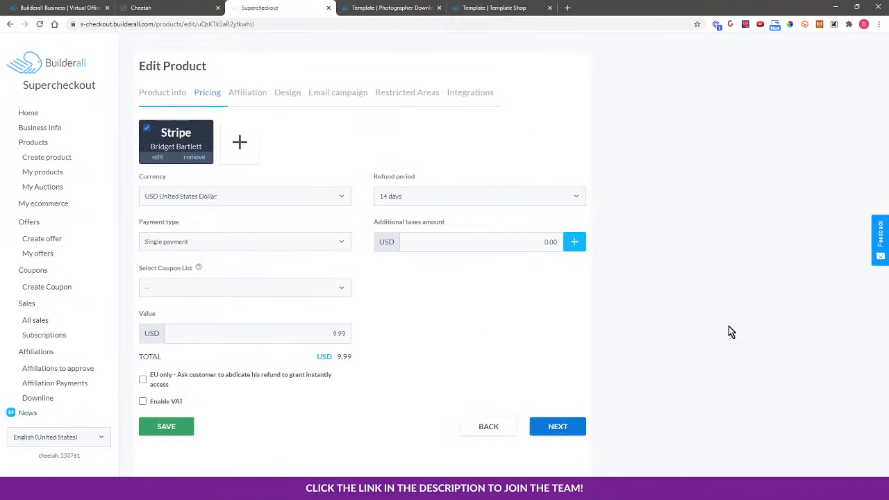
pyautogui.click(235, 287)
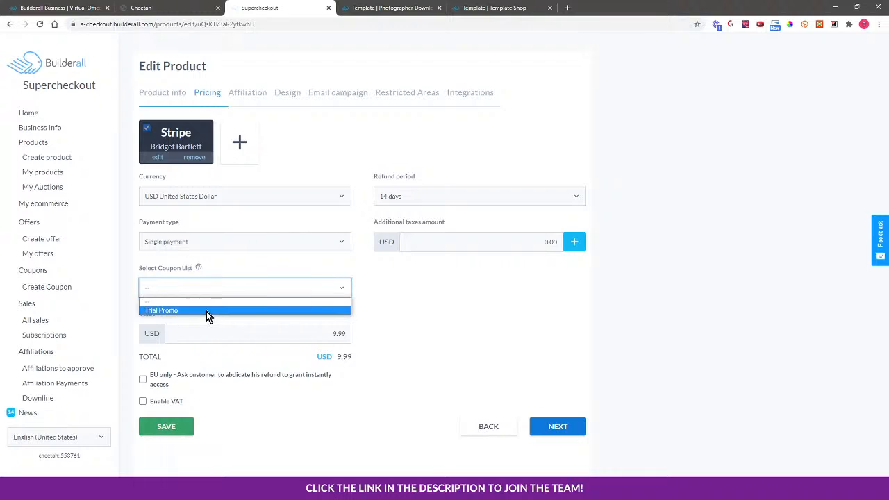
pyautogui.click(203, 309)
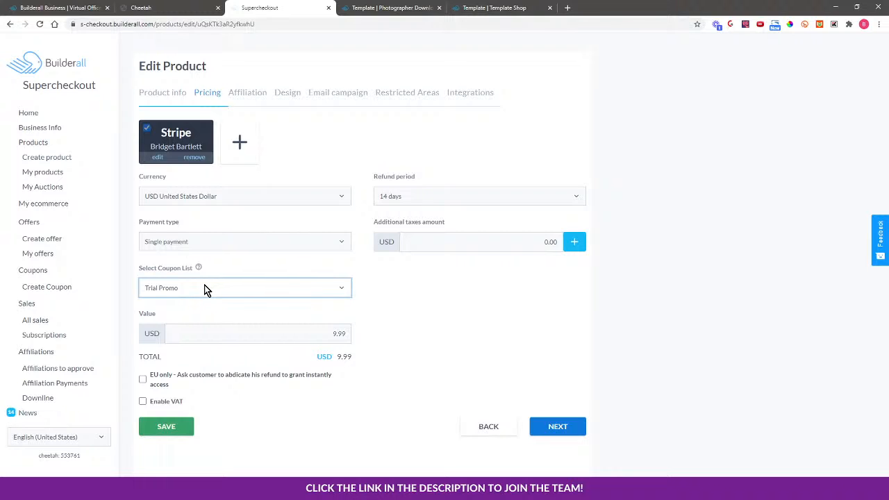
pyautogui.click(165, 427)
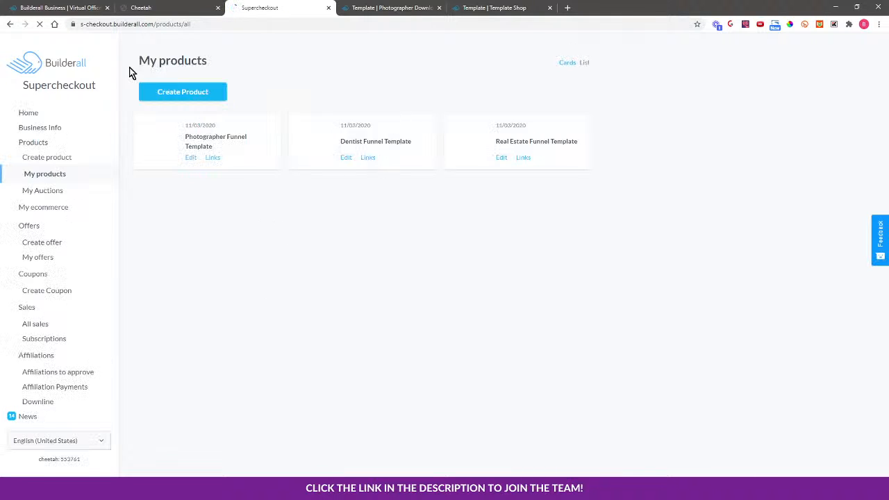
# Assign the Trial Promo coupon list to the Dentist Funnel Template product's pricing and save it.
pyautogui.click(345, 159)
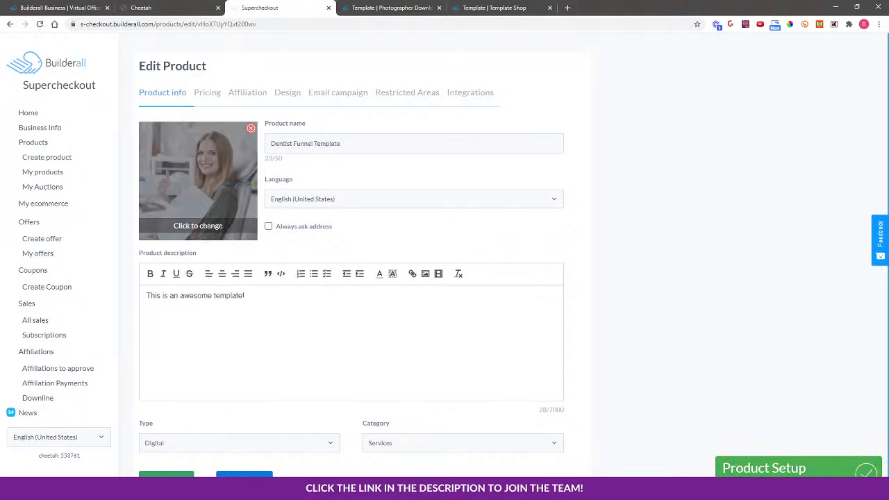
pyautogui.click(245, 478)
pyautogui.click(183, 286)
pyautogui.click(186, 310)
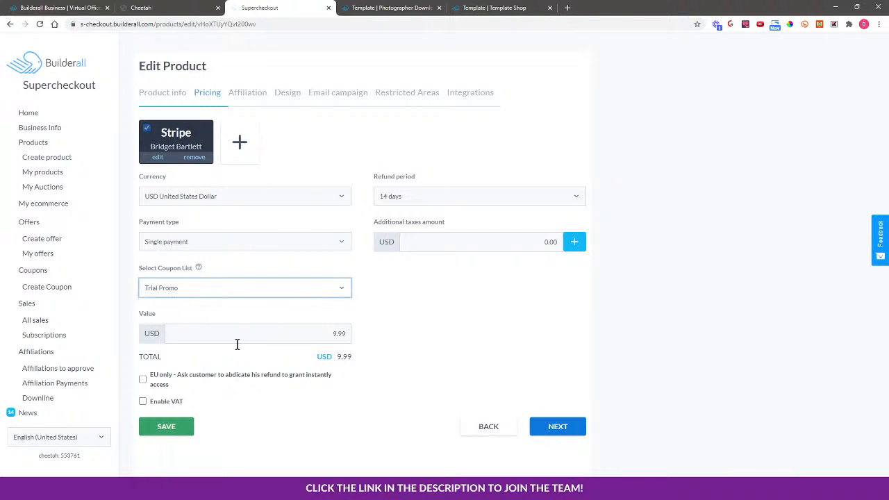
pyautogui.click(161, 431)
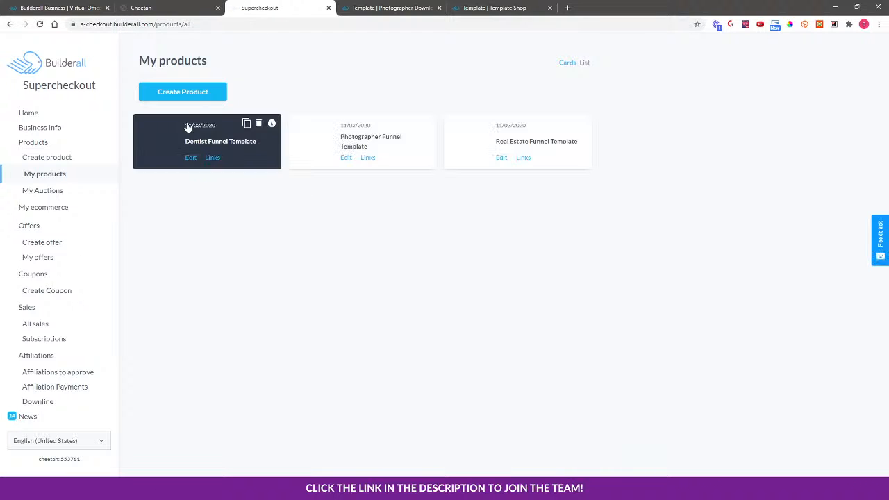
# Assign the Trial Promo coupon list to the Real Estate Funnel Template product's pricing and save it.
pyautogui.click(502, 157)
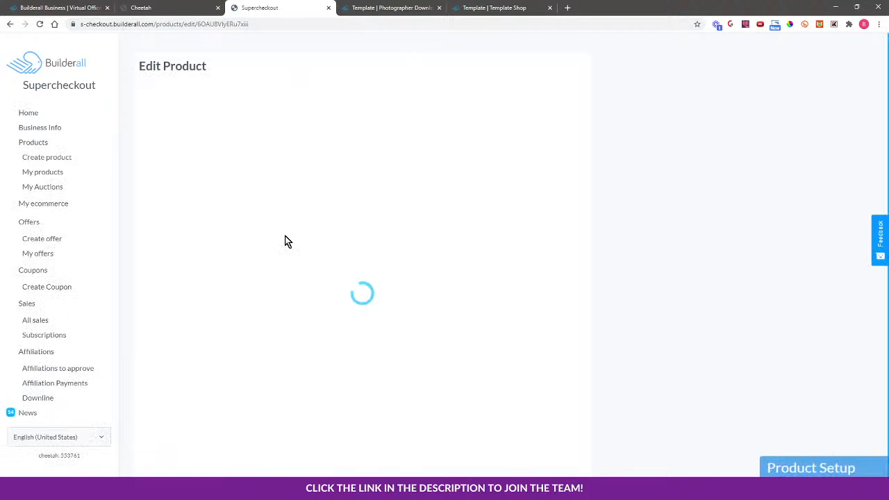
pyautogui.click(245, 475)
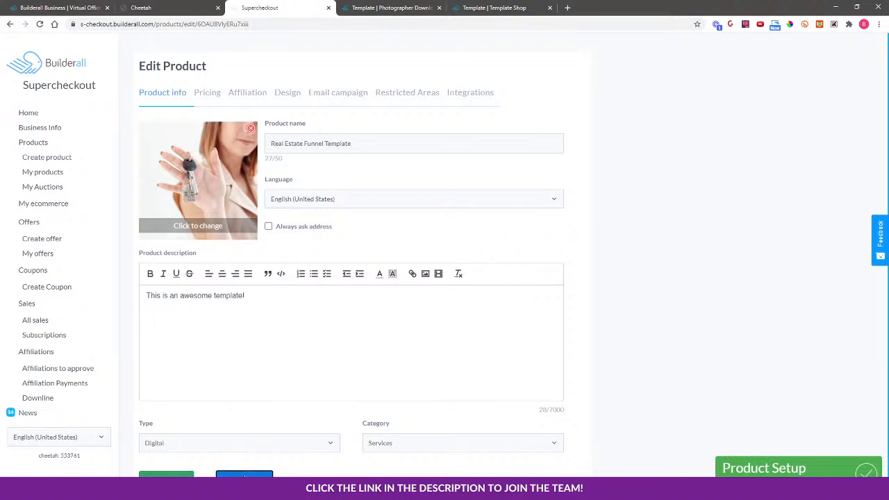
pyautogui.click(189, 288)
pyautogui.click(179, 309)
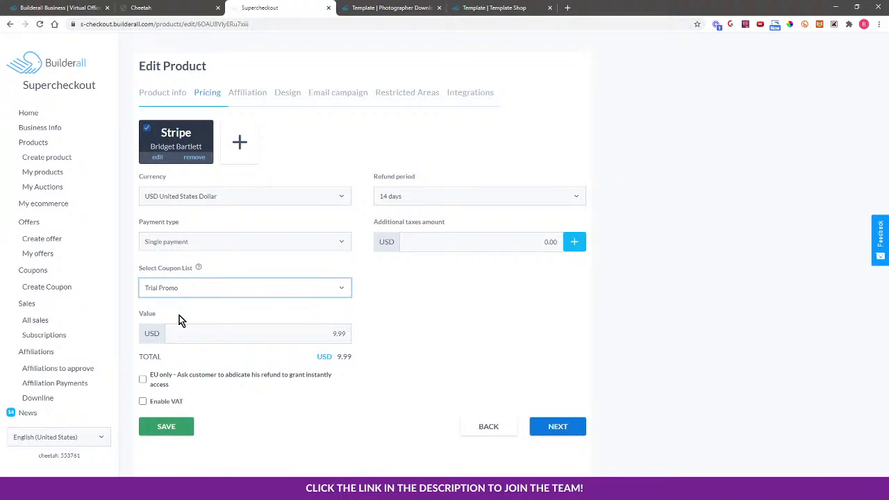
pyautogui.click(161, 419)
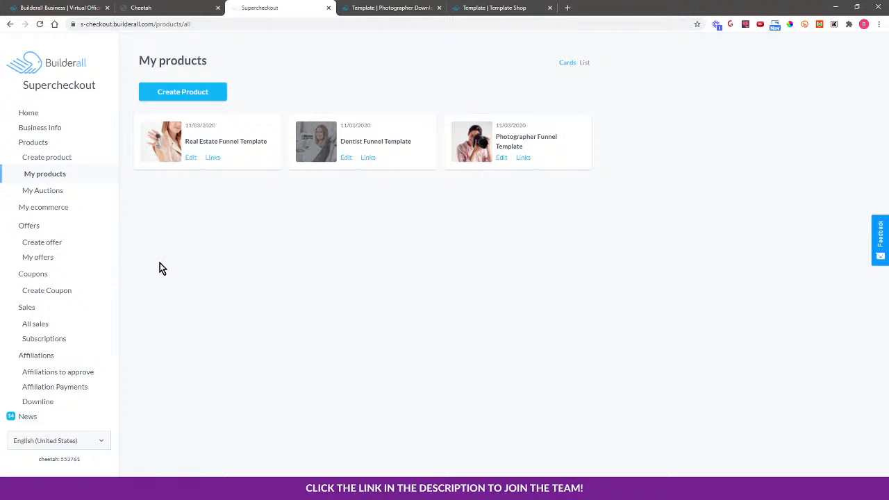
# Republish the Template site in the Cheetah editor.
pyautogui.click(396, 7)
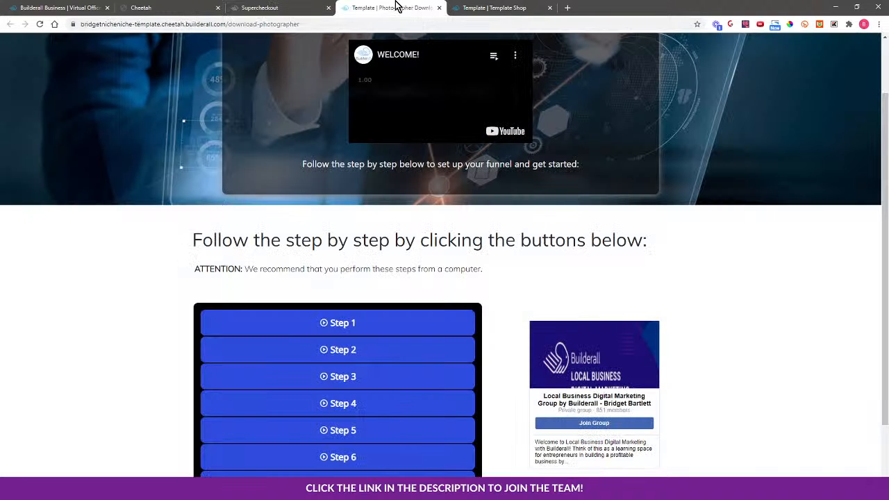
pyautogui.click(439, 7)
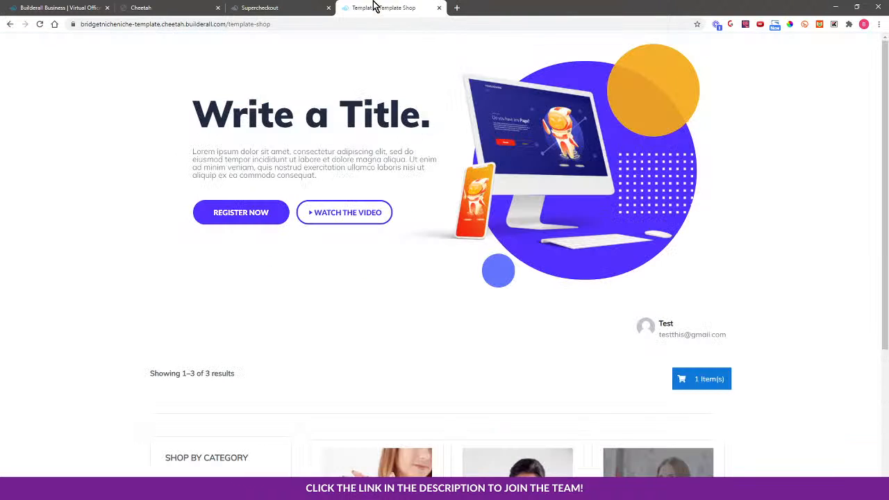
pyautogui.click(39, 24)
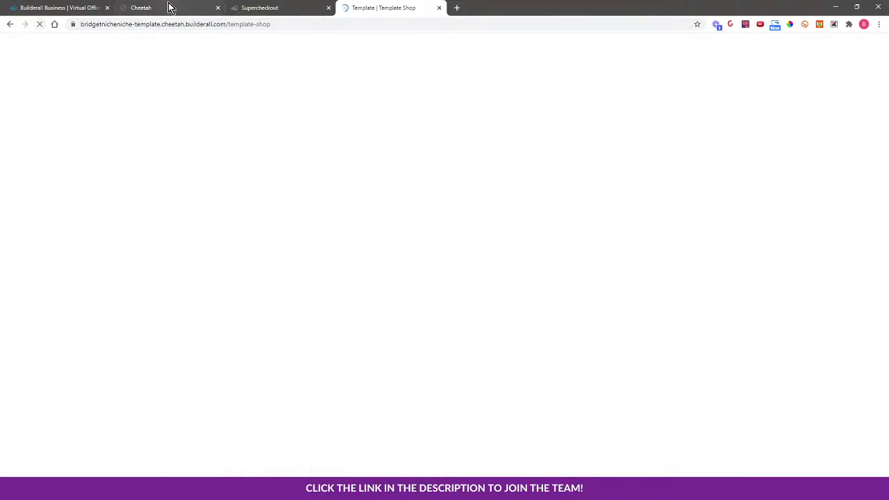
pyautogui.click(171, 8)
pyautogui.scroll(1, 827, 221)
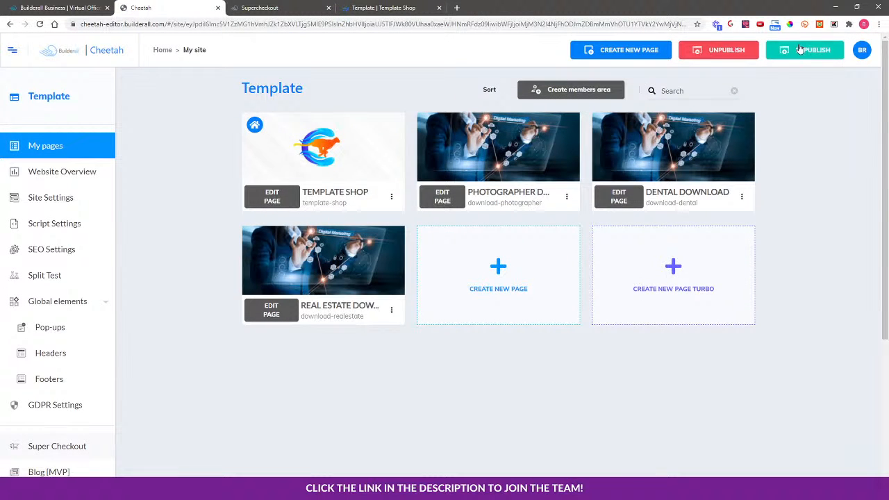
pyautogui.click(795, 55)
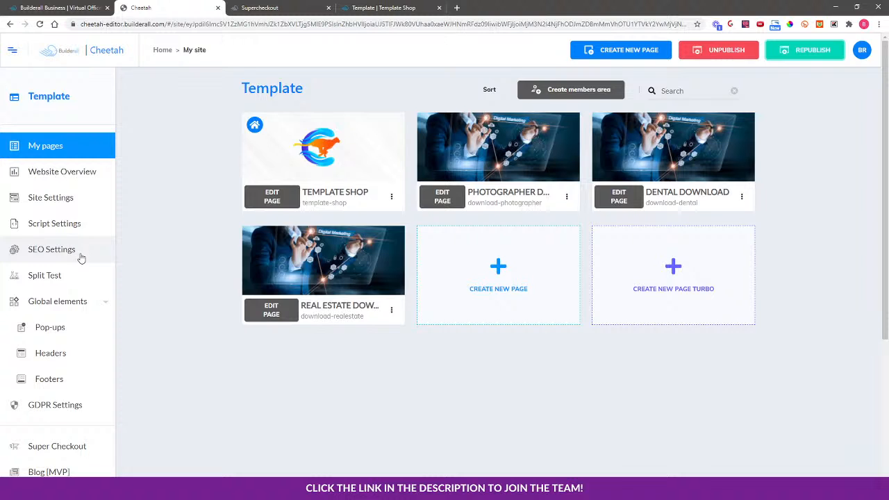
pyautogui.scroll(-1, 80, 250)
pyautogui.scroll(-1, 841, 283)
pyautogui.scroll(2, 842, 283)
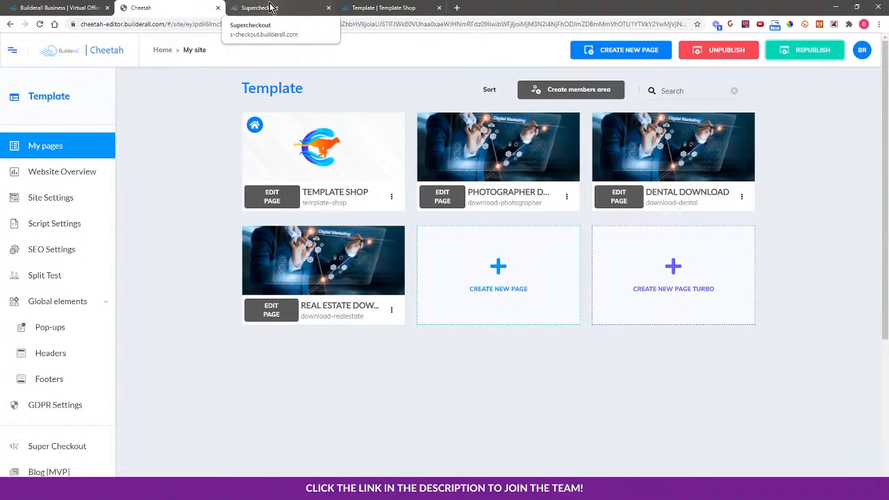
# Reload the Template Shop page and open the Dentist Funnel Template product.
pyautogui.click(270, 7)
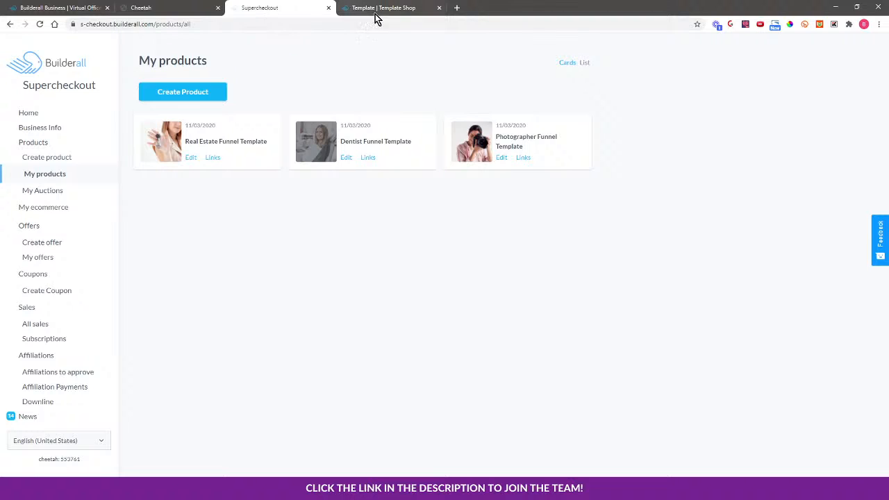
pyautogui.click(403, 7)
pyautogui.click(40, 23)
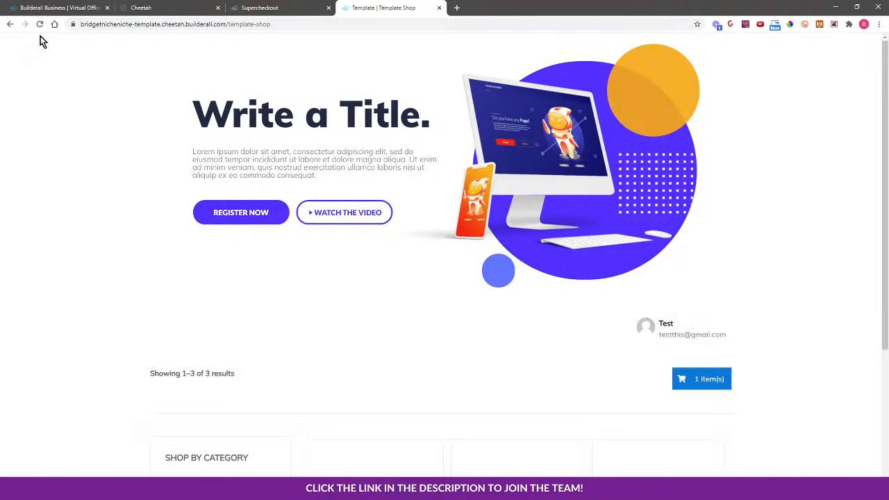
pyautogui.click(40, 23)
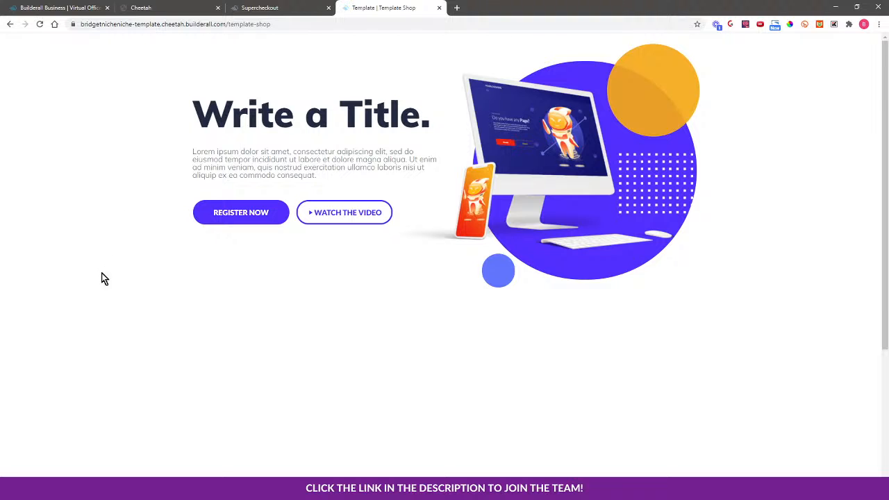
pyautogui.scroll(-3, 115, 271)
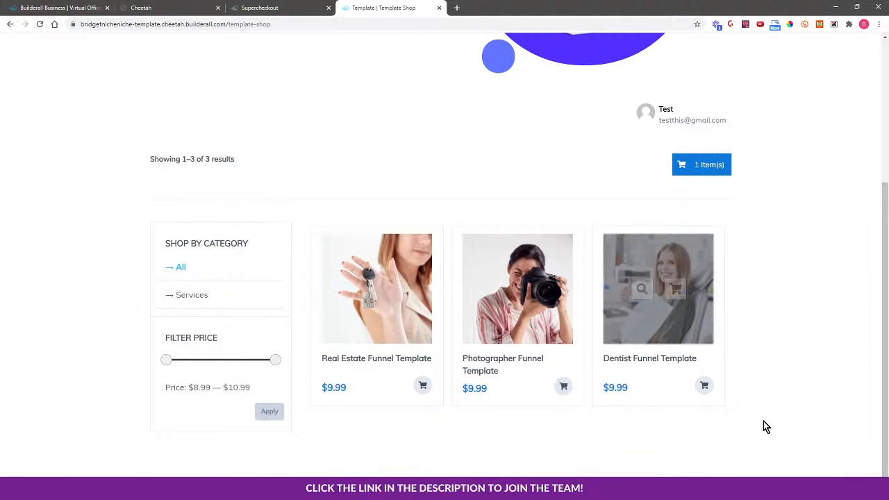
pyautogui.click(646, 326)
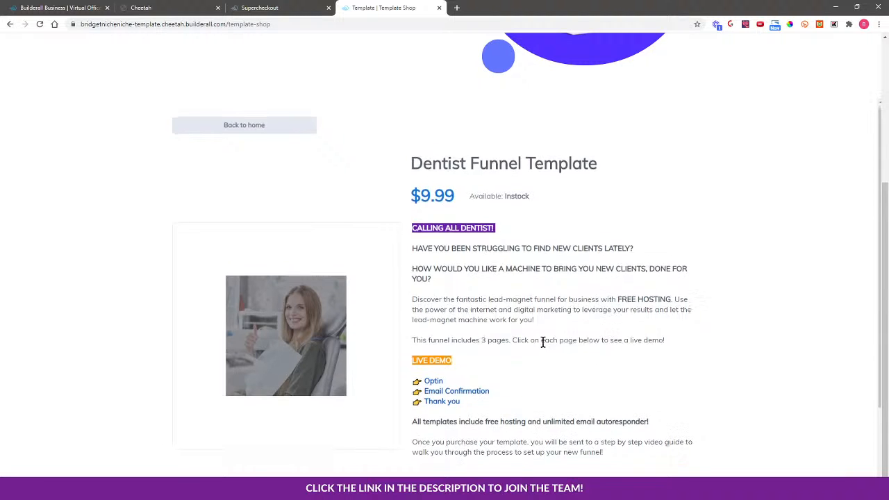
# Add the Dentist Funnel Template to the cart and proceed to checkout.
pyautogui.scroll(-1, 569, 341)
pyautogui.click(505, 403)
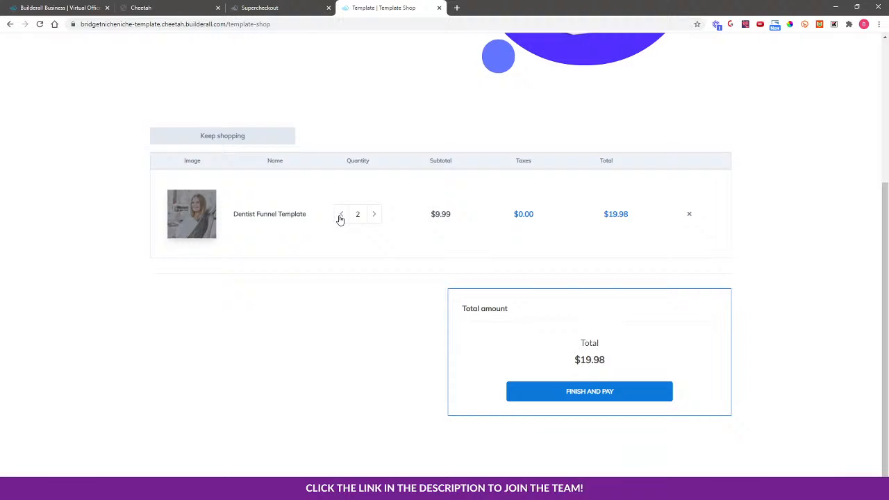
pyautogui.click(578, 393)
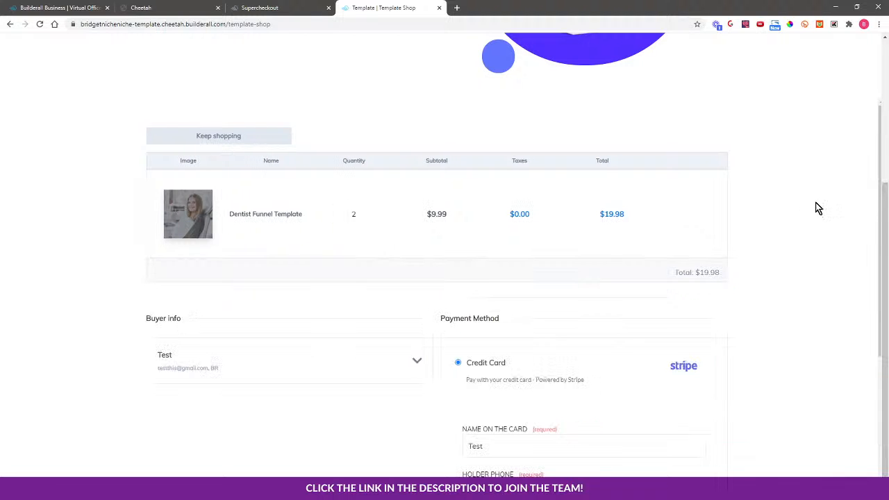
# Review the checkout form and toggle the save-for-future-payments option.
pyautogui.scroll(-1, 189, 198)
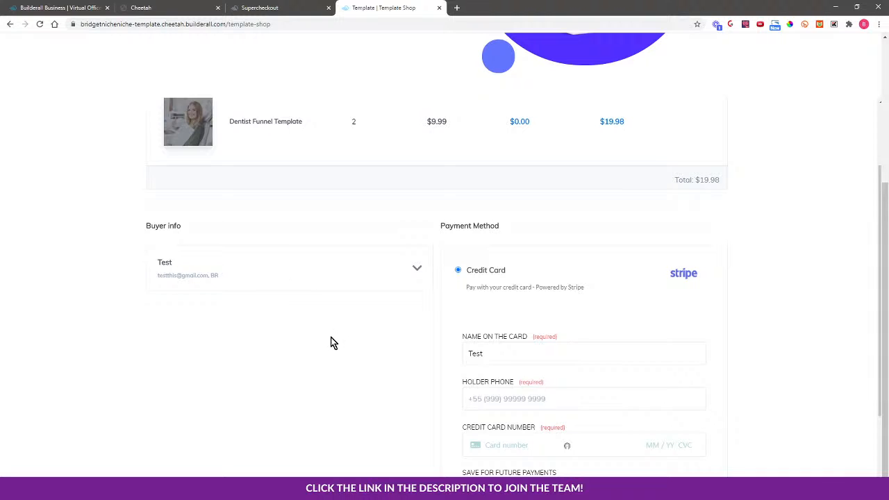
pyautogui.scroll(-3, 767, 356)
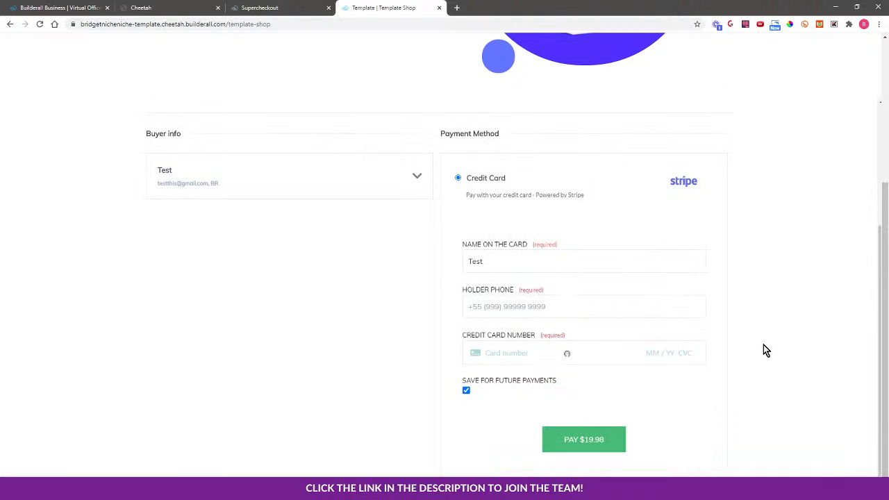
pyautogui.click(465, 391)
pyautogui.scroll(3, 375, 239)
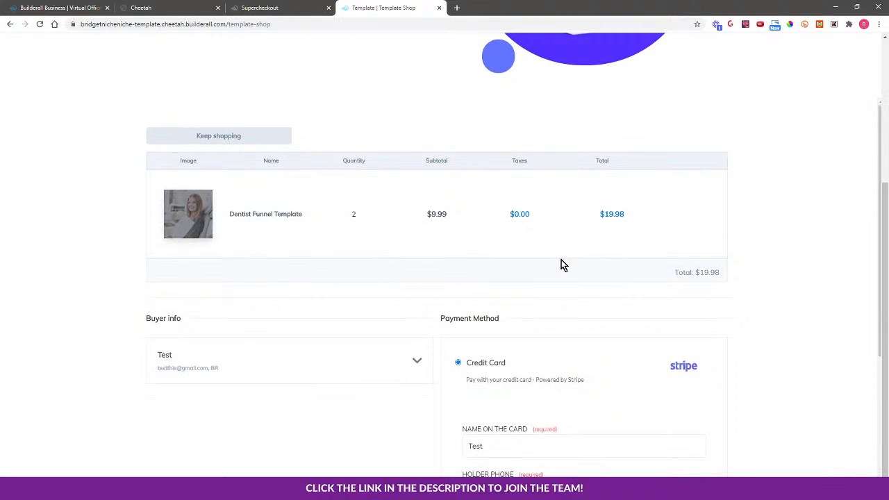
# Return to shopping, reload the shop and open the Dentist Funnel Template product again.
pyautogui.click(219, 136)
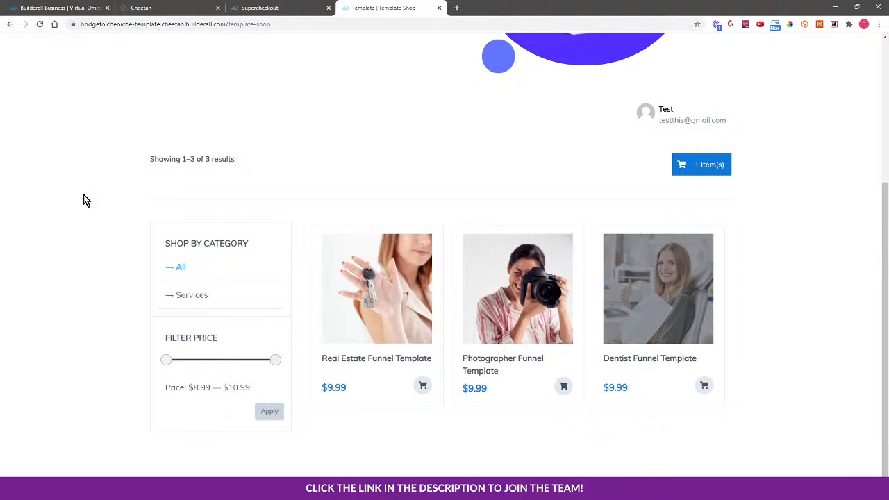
pyautogui.click(40, 24)
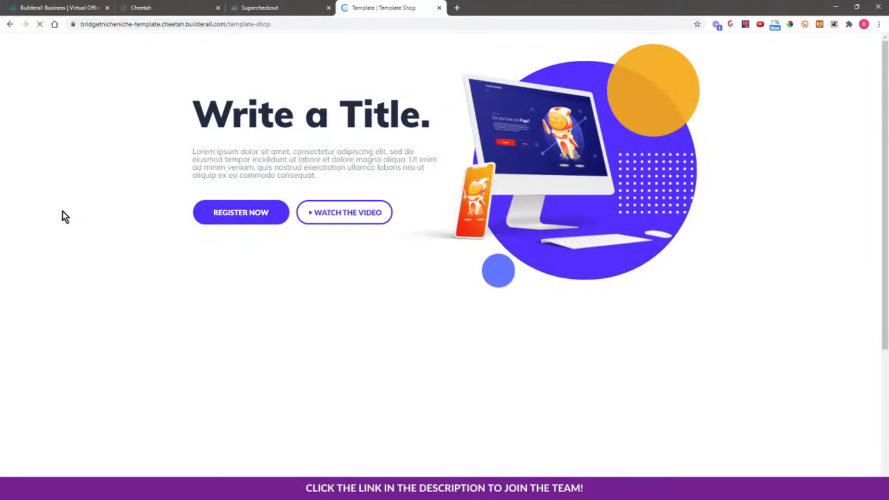
pyautogui.scroll(-3, 691, 259)
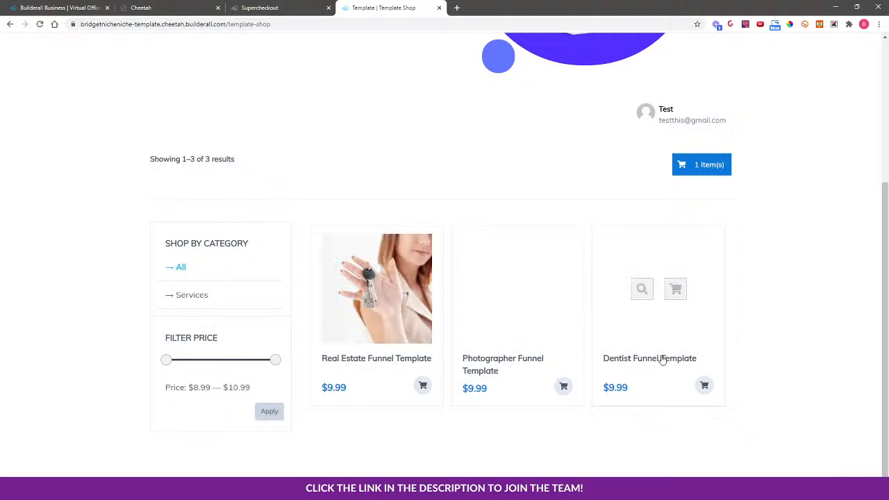
pyautogui.click(629, 330)
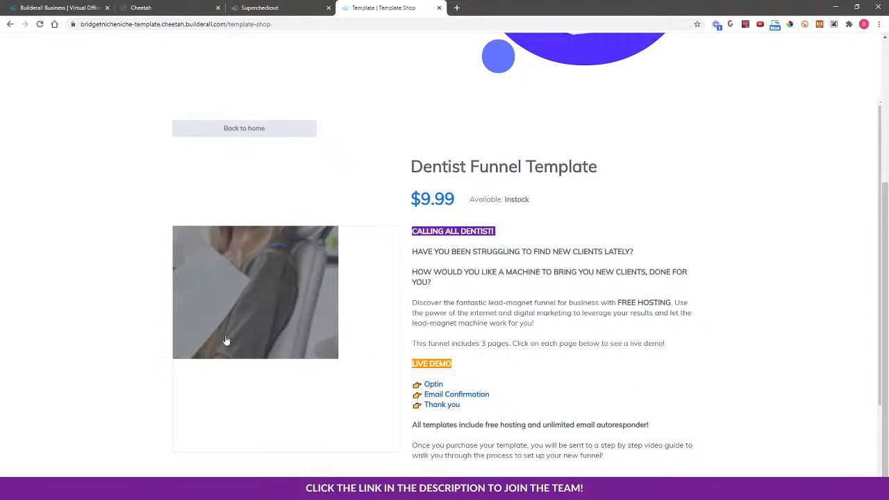
# Add the Dentist Funnel Template to the cart, set its quantity to 1 and proceed to checkout.
pyautogui.scroll(-1, 90, 336)
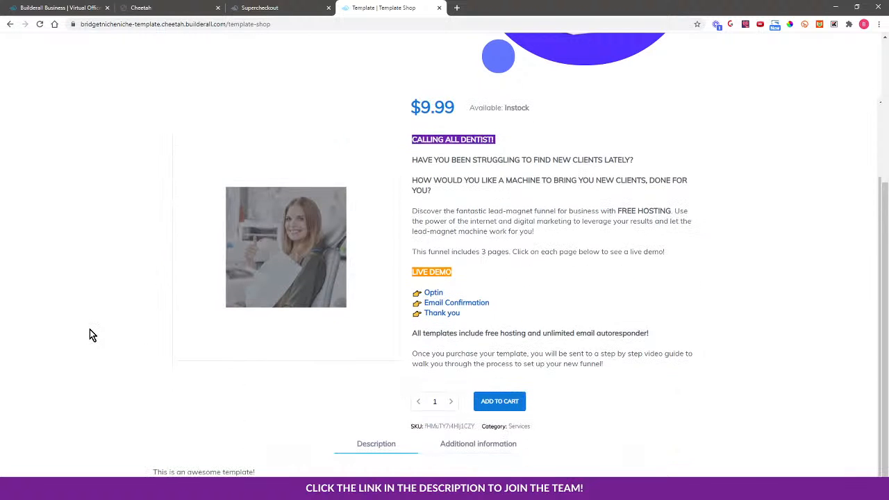
pyautogui.click(502, 402)
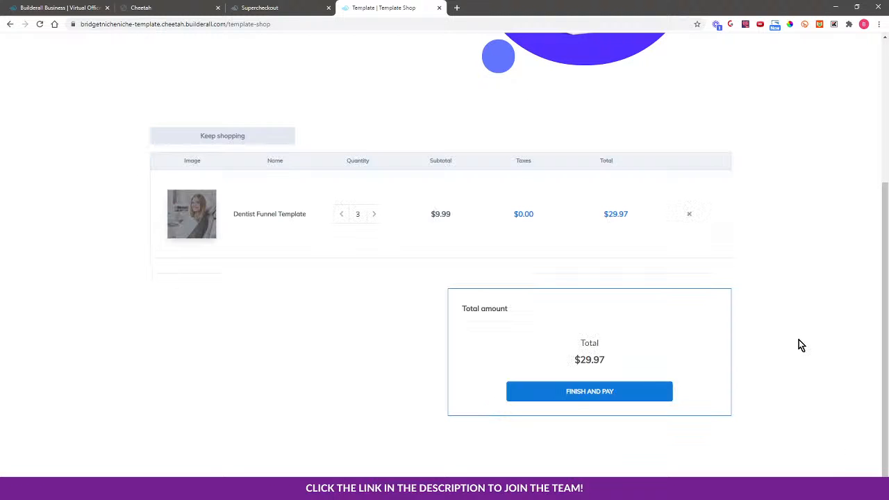
pyautogui.click(341, 214)
pyautogui.click(342, 214)
pyautogui.click(591, 393)
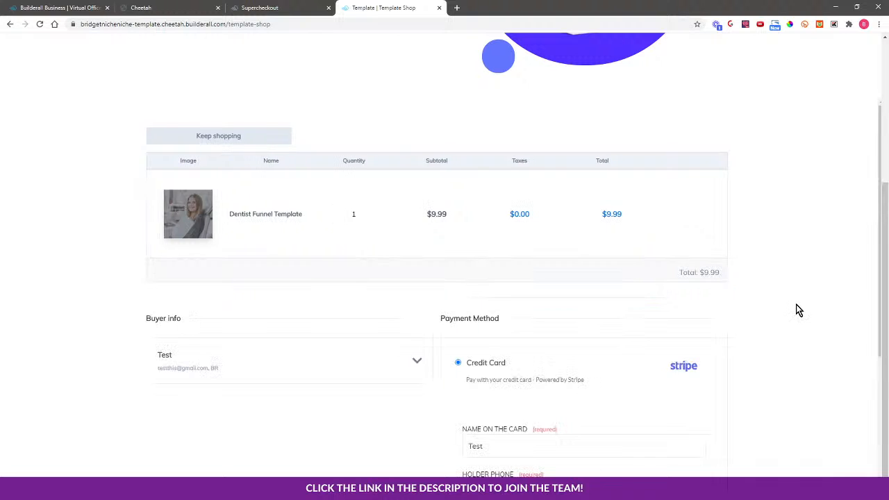
# Expand the buyer info section and review the checkout form fields.
pyautogui.click(350, 375)
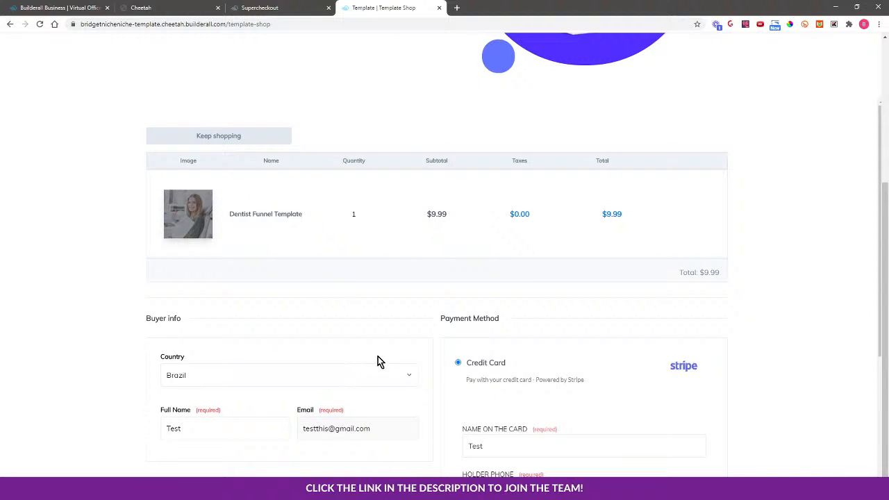
pyautogui.scroll(-3, 816, 355)
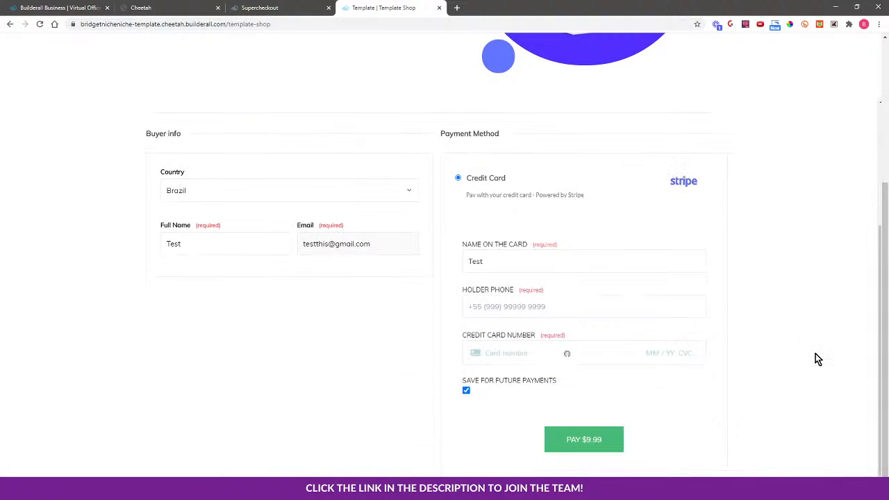
pyautogui.scroll(1, 817, 359)
pyautogui.scroll(-1, 816, 356)
pyautogui.scroll(2, 808, 352)
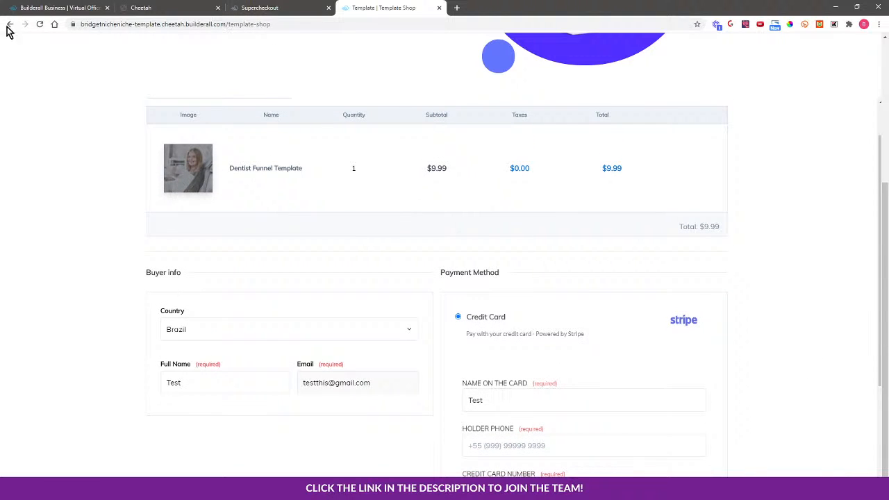
# Reload the shop, open the cart through the cart button and proceed to checkout.
pyautogui.click(40, 24)
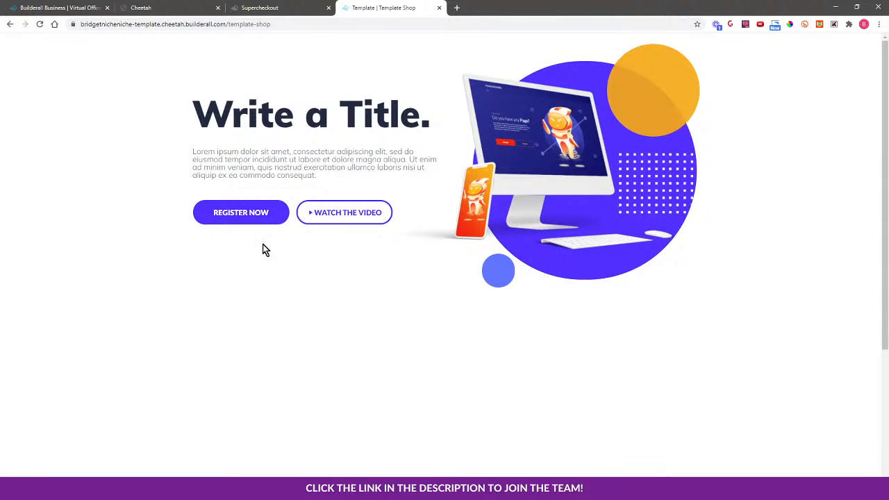
pyautogui.scroll(-3, 770, 354)
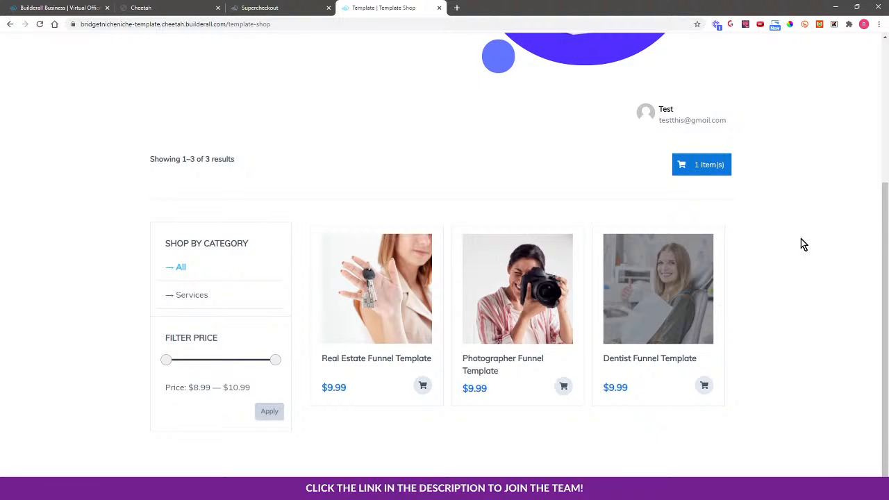
pyautogui.click(703, 168)
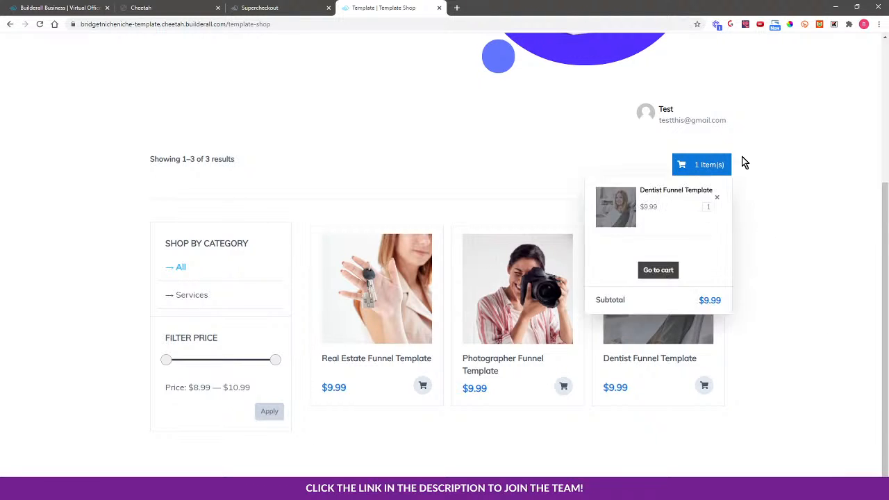
pyautogui.click(699, 165)
pyautogui.click(654, 276)
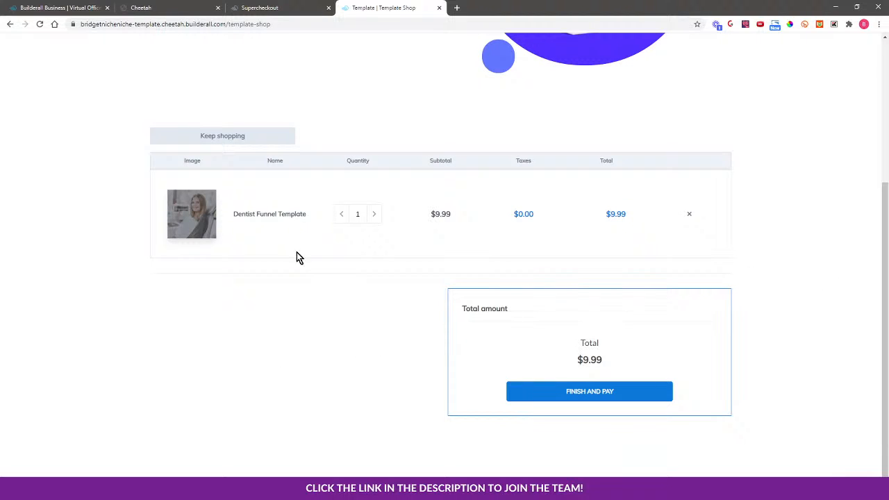
pyautogui.click(582, 393)
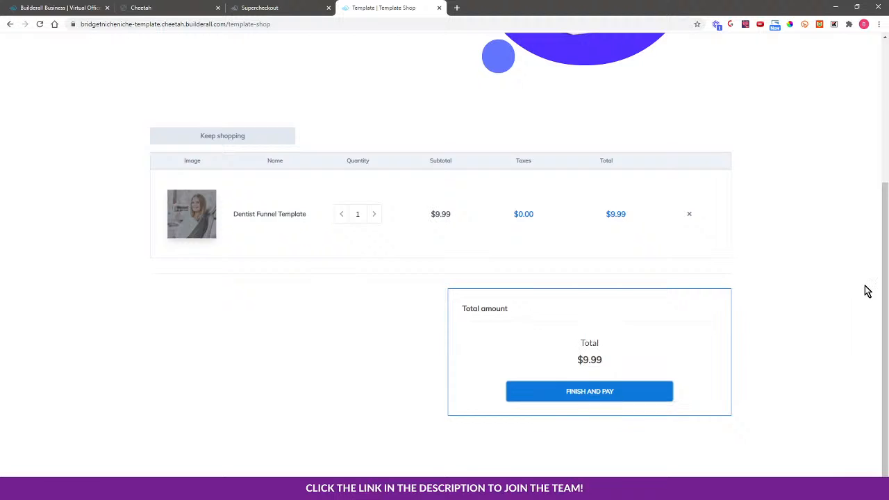
# Expand the buyer info and set the buyer's country to United States.
pyautogui.scroll(-3, 821, 354)
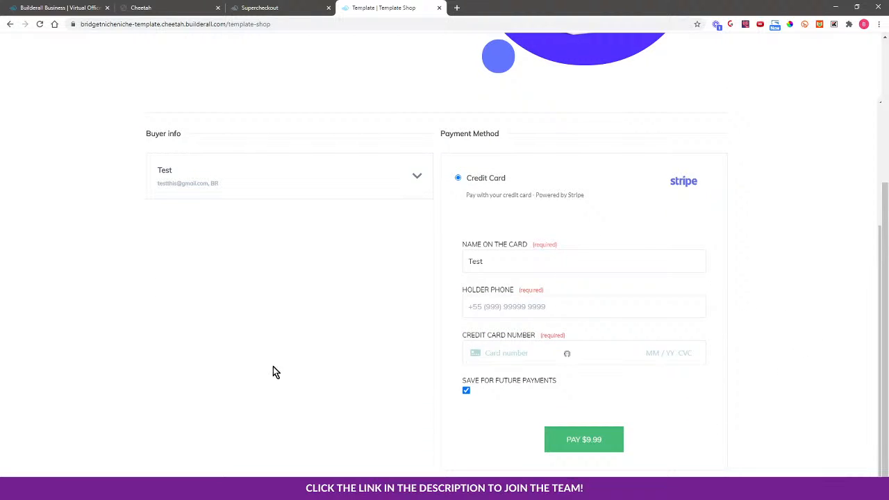
pyautogui.scroll(4, 318, 347)
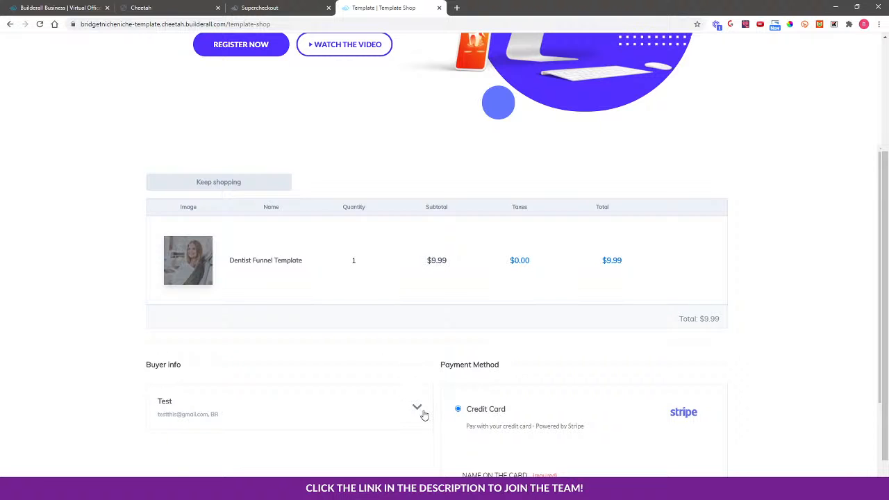
pyautogui.click(416, 408)
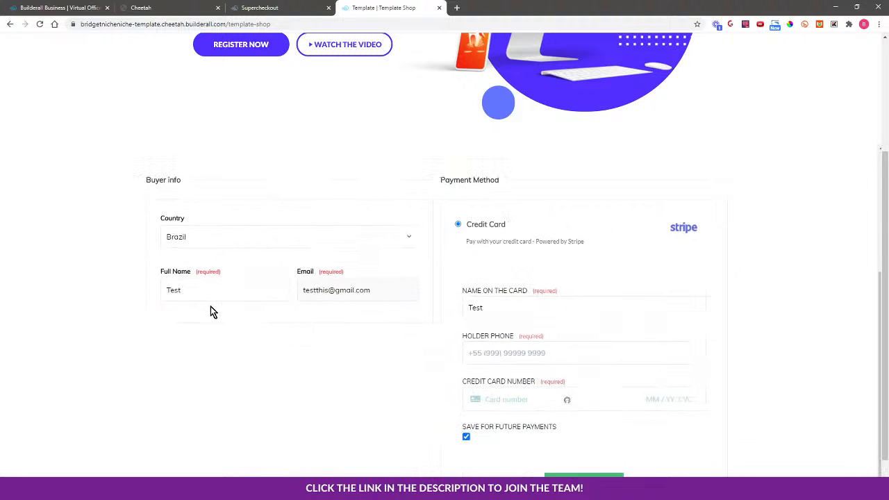
pyautogui.click(213, 242)
pyautogui.scroll(-20, 247, 379)
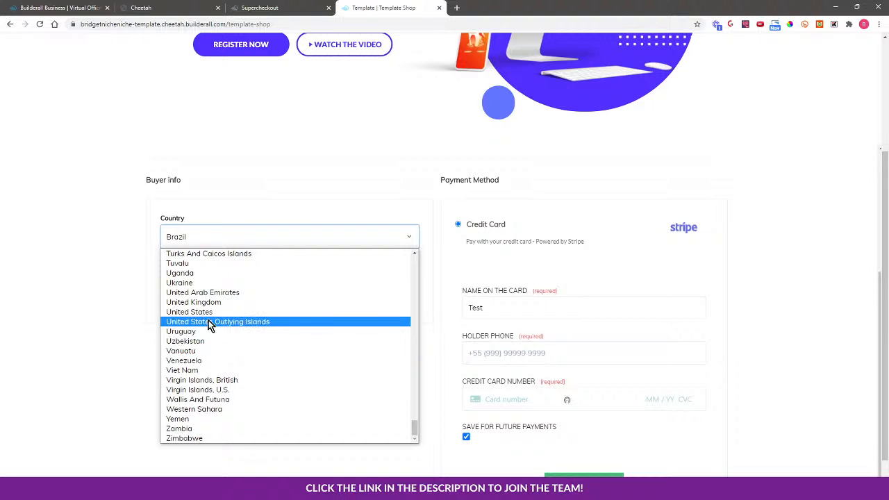
pyautogui.click(205, 313)
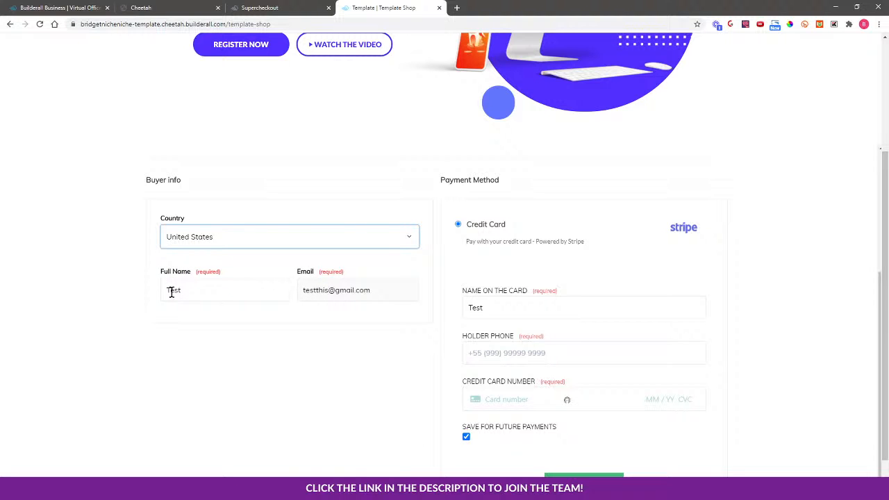
# Leave the checkout and return to the shop's product listing.
pyautogui.scroll(6, 268, 257)
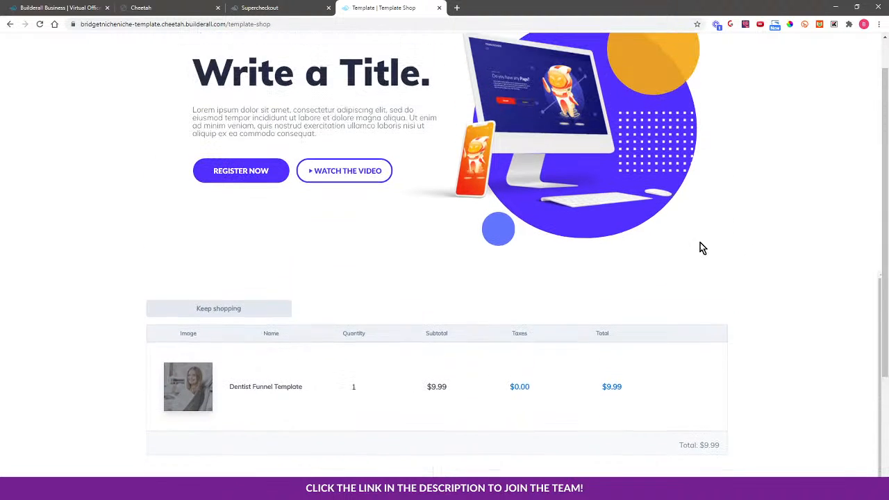
pyautogui.scroll(1, 459, 254)
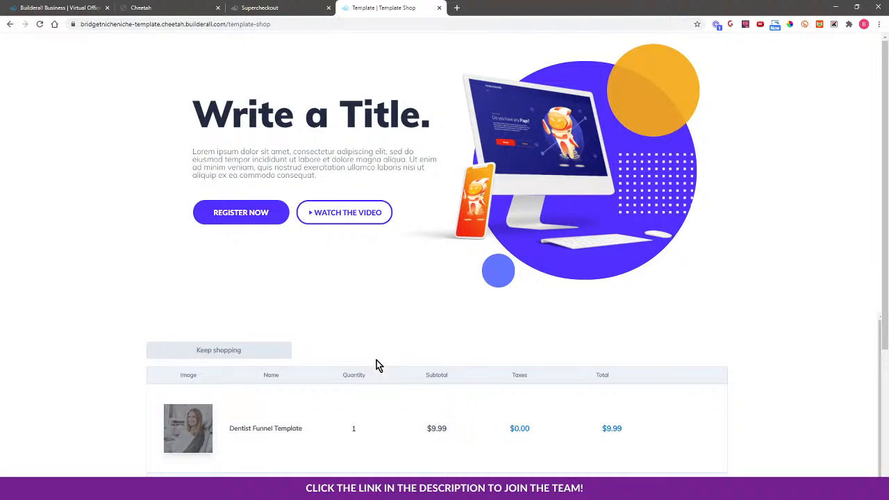
pyautogui.click(220, 351)
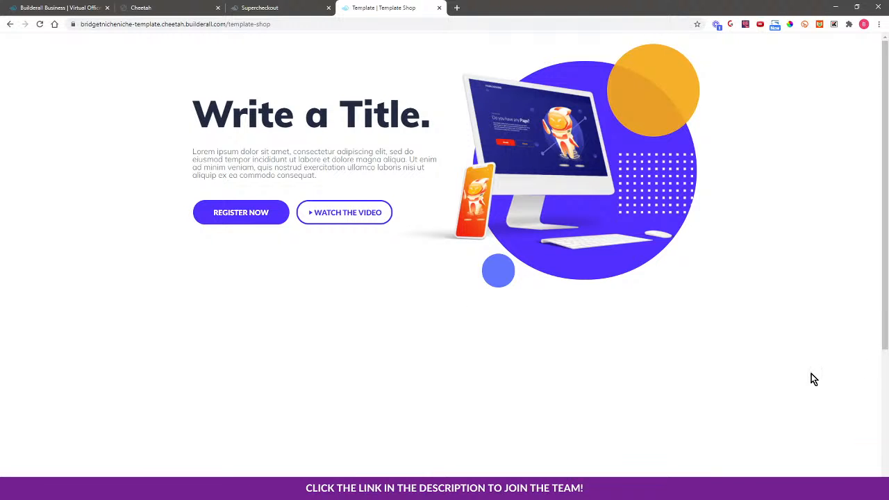
pyautogui.scroll(-3, 813, 378)
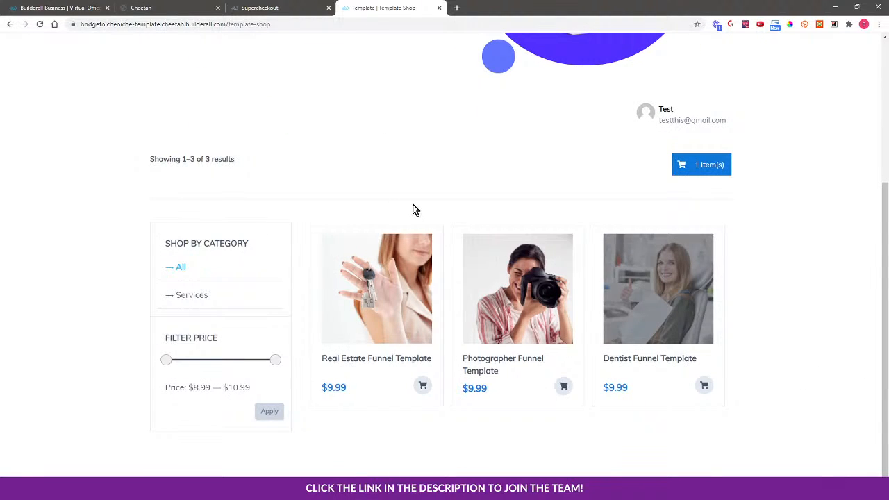
# Switch to Super Checkout, open the My ecommerce settings and go to its Products tab.
pyautogui.click(282, 7)
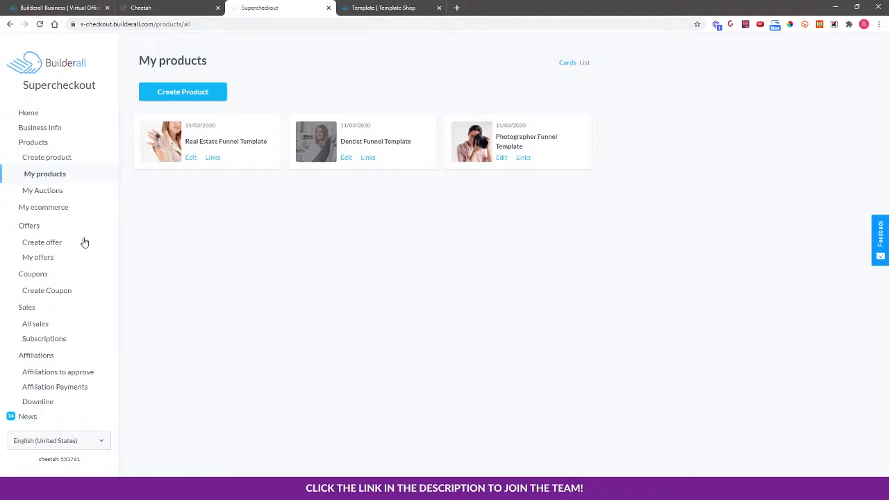
pyautogui.click(50, 210)
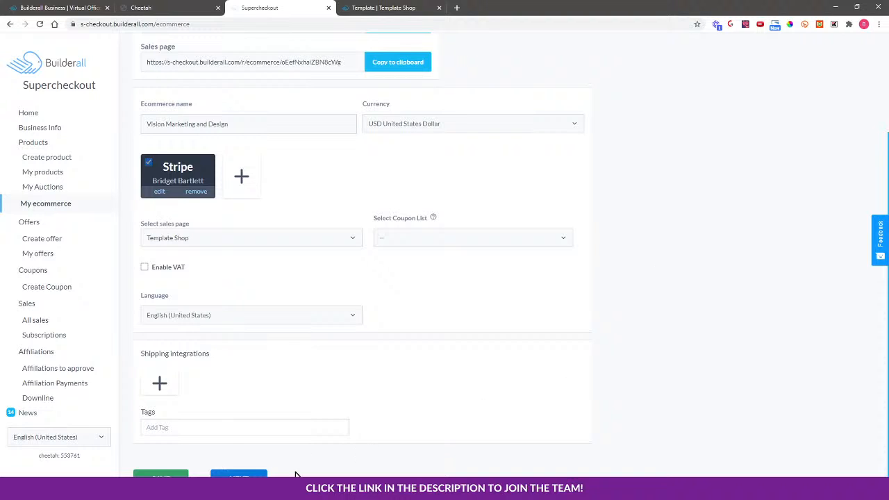
pyautogui.click(238, 475)
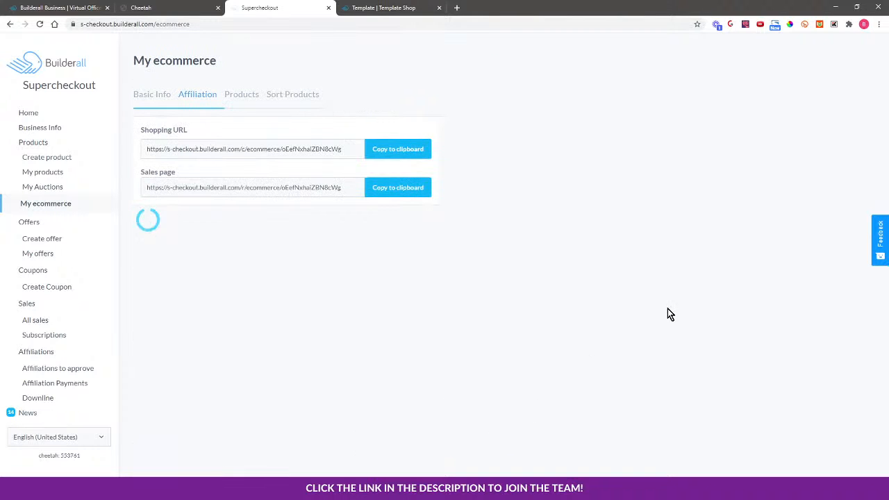
pyautogui.click(244, 275)
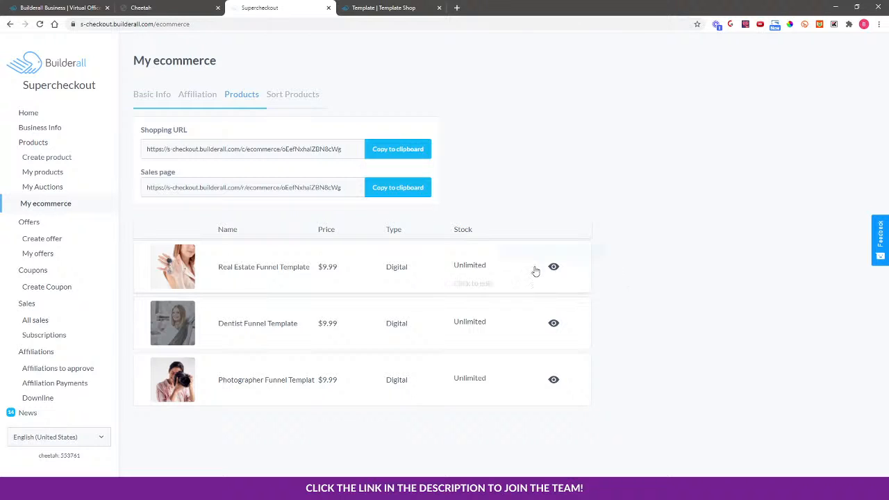
# Open the Real Estate Funnel Template's product options, look through them and close the dialog.
pyautogui.click(470, 284)
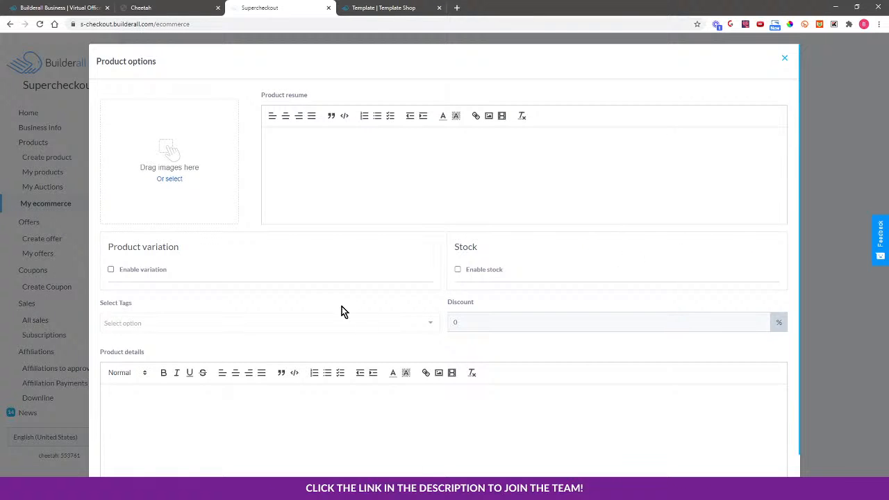
pyautogui.scroll(-1, 423, 300)
pyautogui.scroll(1, 479, 319)
pyautogui.scroll(-1, 761, 442)
pyautogui.scroll(1, 763, 181)
pyautogui.click(783, 61)
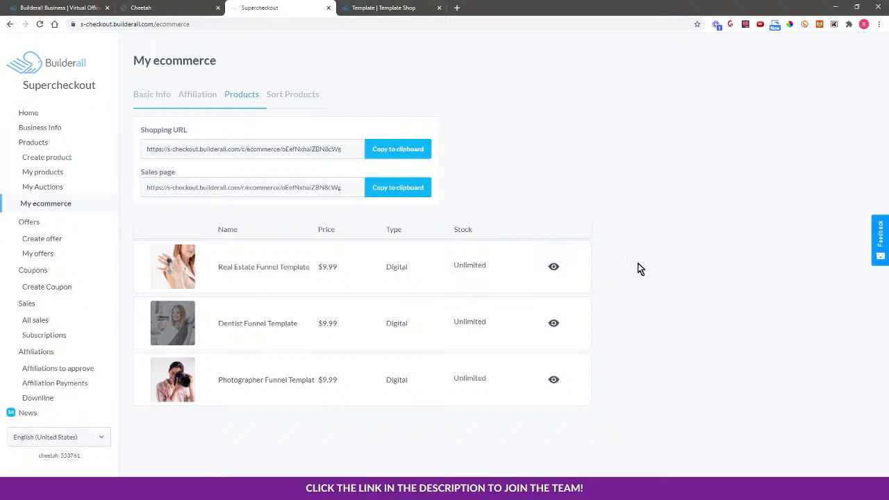
# Look at the Sort Products and Basic Info tabs of the ecommerce, then open the Coupons list.
pyautogui.click(296, 94)
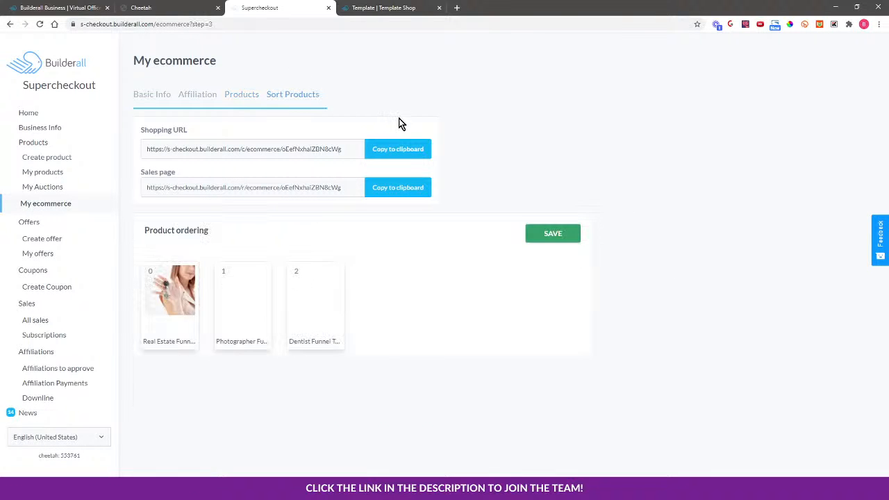
pyautogui.click(159, 95)
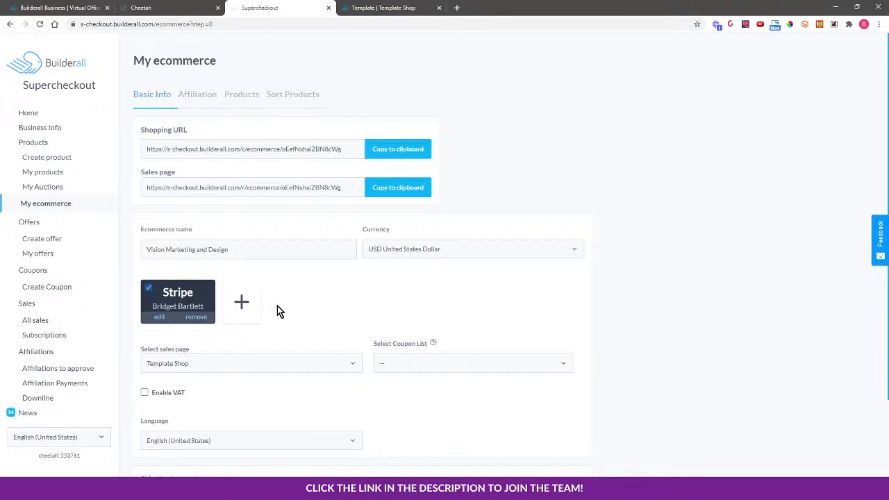
pyautogui.scroll(-2, 351, 303)
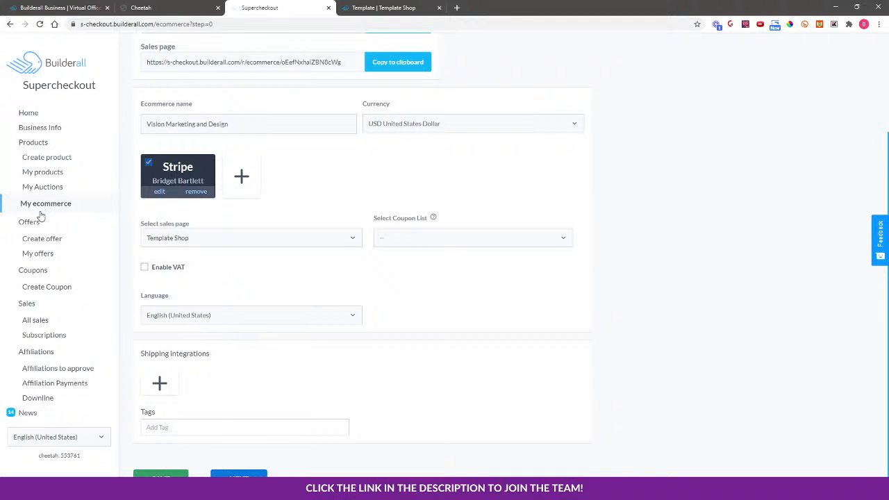
pyautogui.click(34, 271)
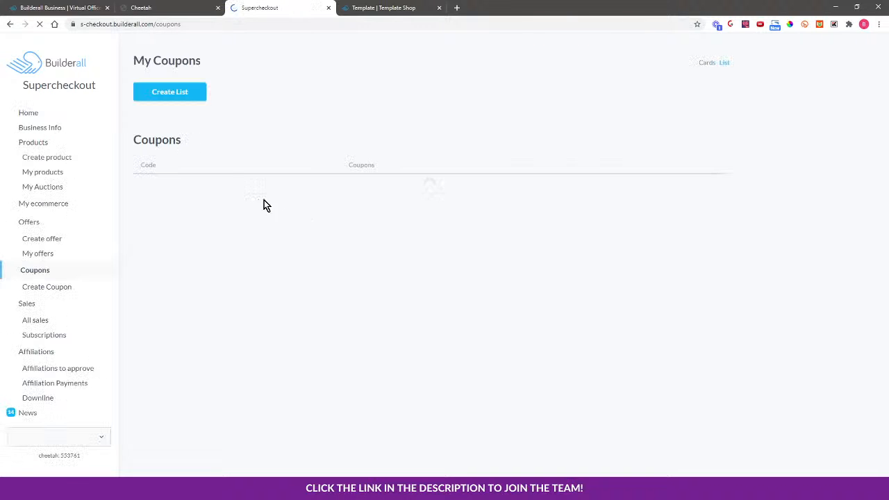
# Reload the Cheetah site editor and the Template Shop, then go to the shop cart.
pyautogui.click(194, 7)
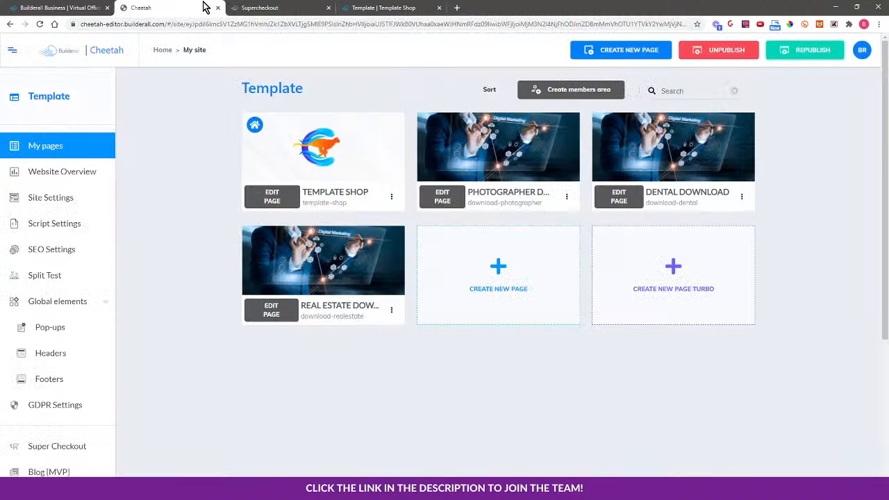
pyautogui.click(40, 23)
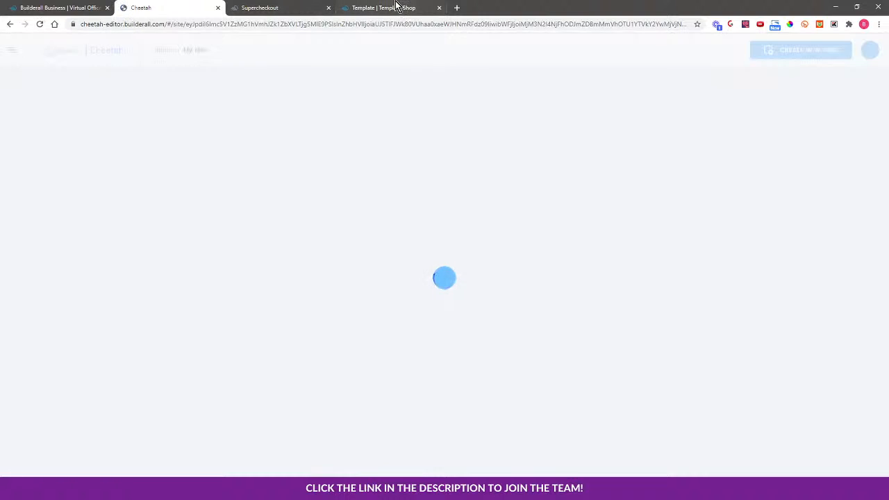
pyautogui.click(392, 7)
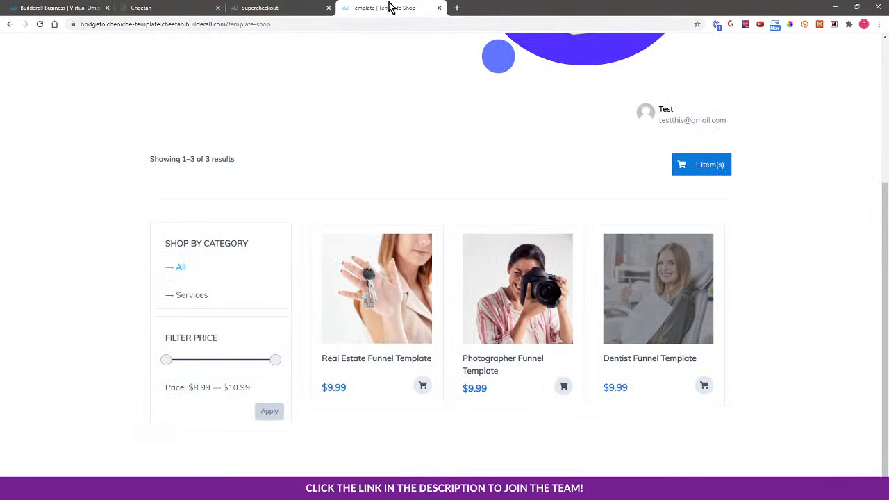
pyautogui.click(40, 24)
pyautogui.scroll(-3, 798, 279)
pyautogui.click(703, 165)
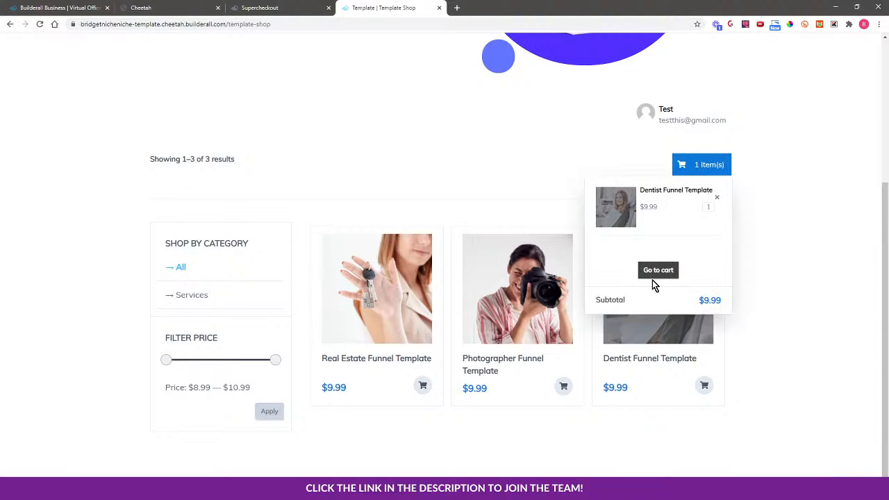
pyautogui.click(657, 272)
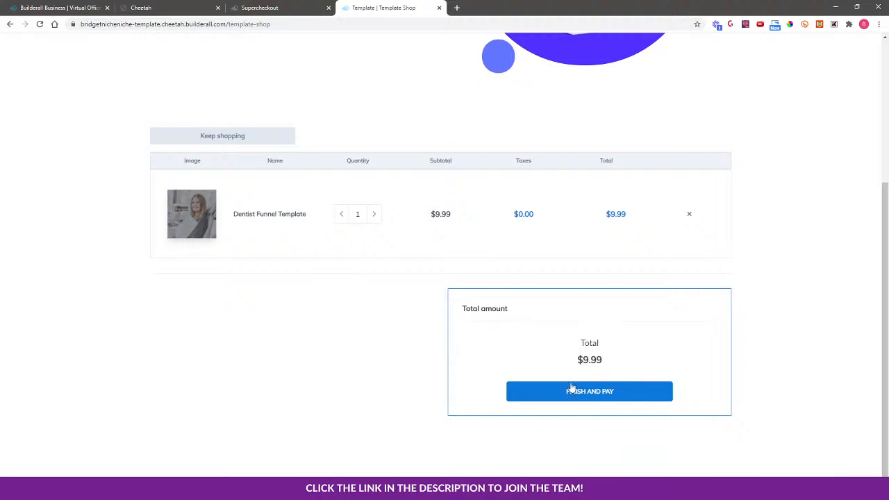
# Remove the Dentist Funnel Template from the cart, return to the shop and open the Dentist Funnel Template product page.
pyautogui.click(689, 214)
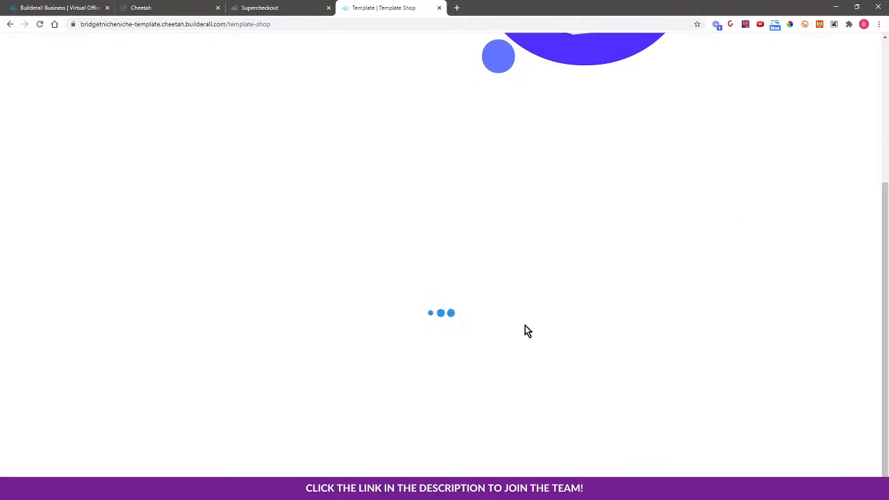
pyautogui.click(232, 137)
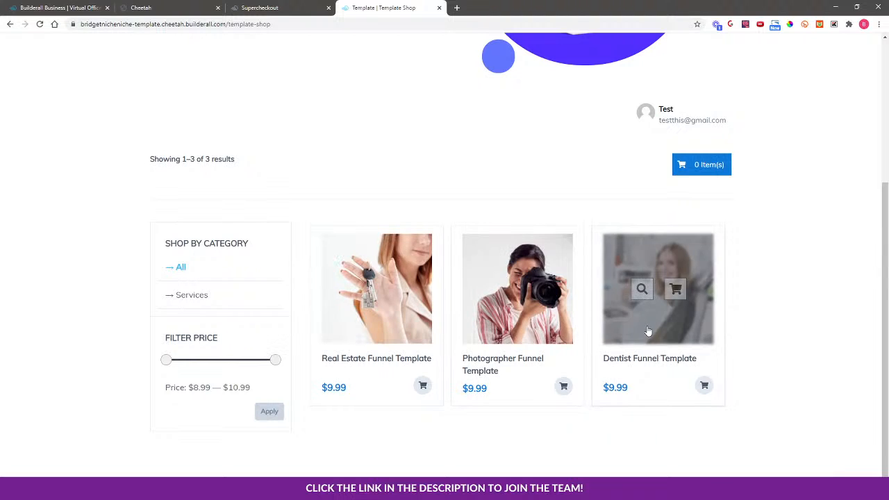
pyautogui.click(648, 328)
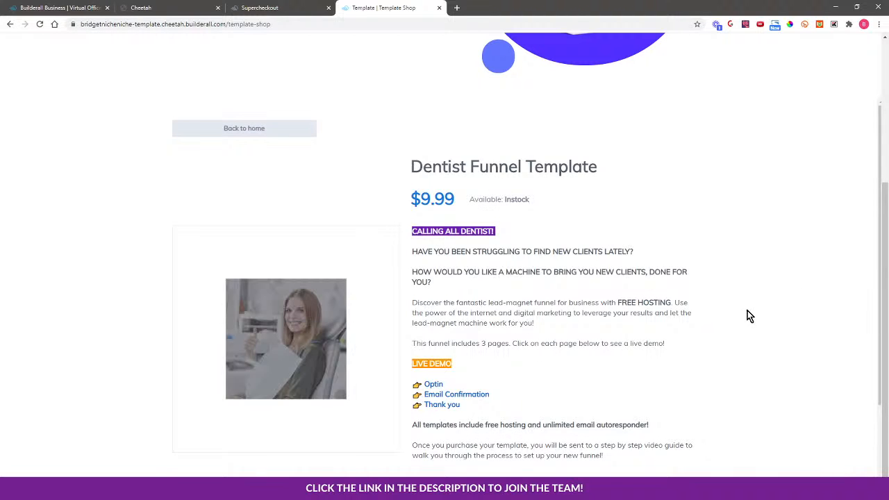
pyautogui.scroll(-1, 749, 314)
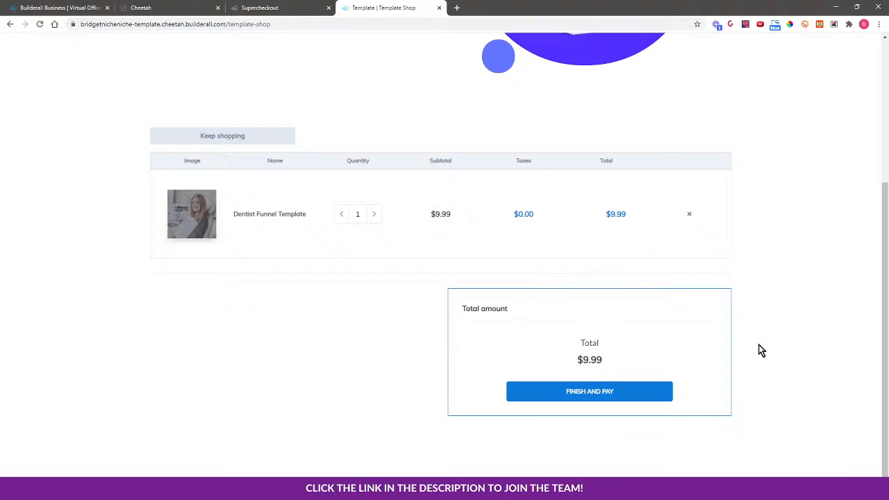
# Proceed to checkout and try to pay $9.99 with the card details left empty.
pyautogui.click(577, 393)
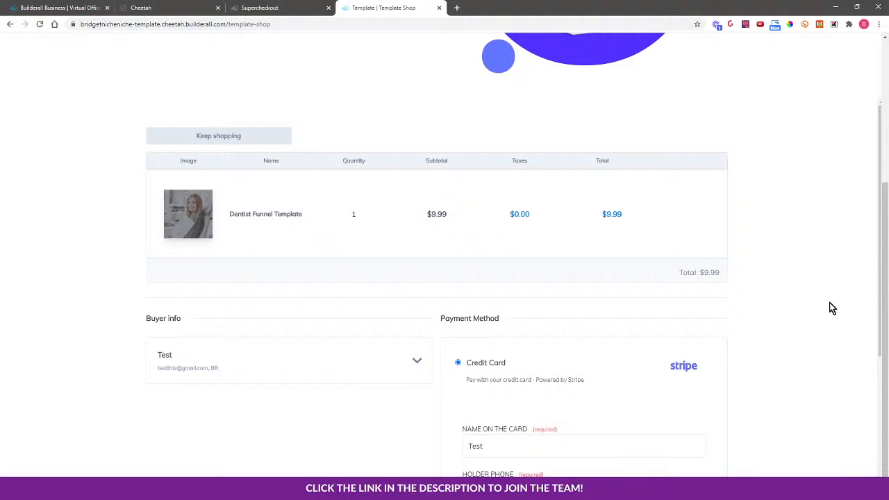
pyautogui.scroll(-1, 819, 327)
pyautogui.scroll(-1, 817, 333)
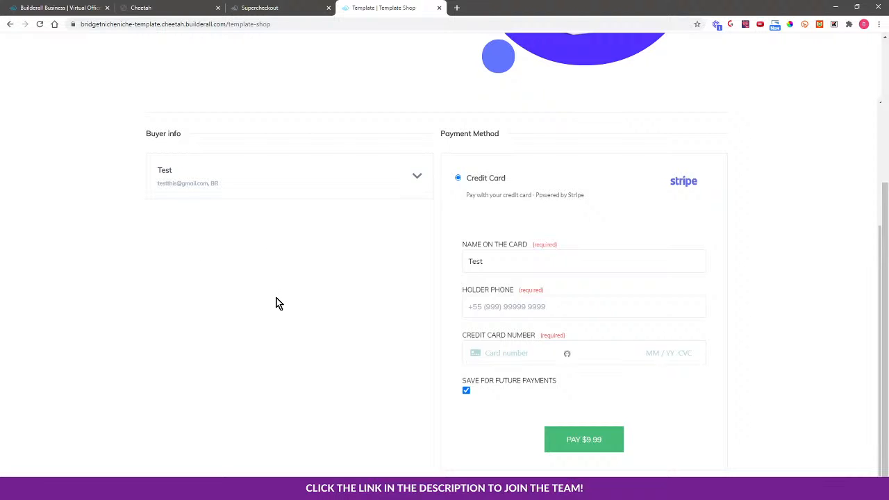
pyautogui.click(591, 442)
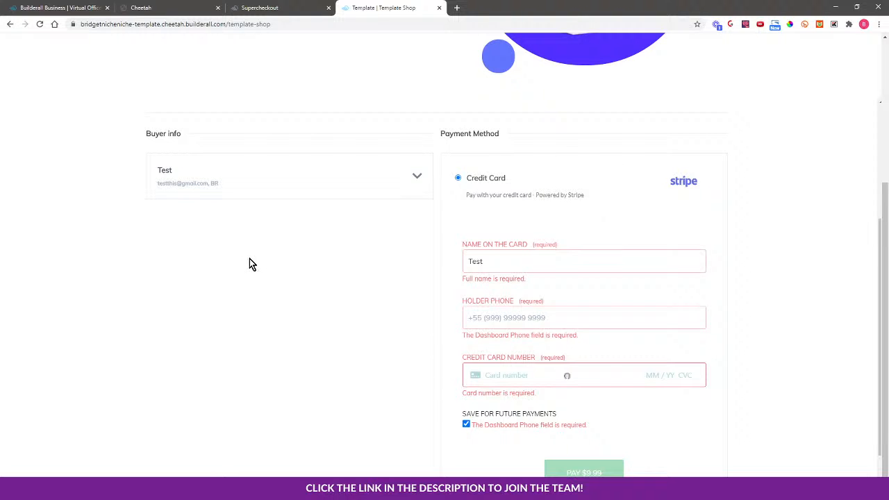
pyautogui.scroll(-3, 271, 382)
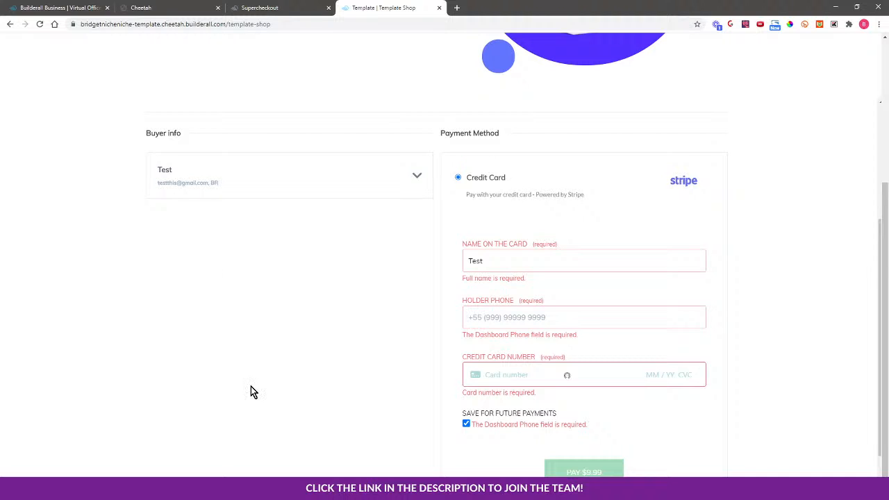
# Compare the Super Checkout coupon list with the shop checkout page.
pyautogui.click(303, 6)
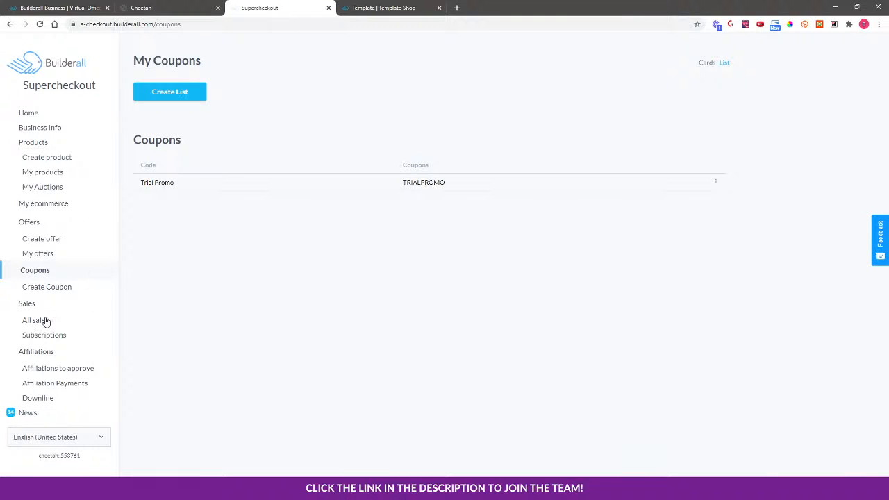
pyautogui.click(381, 5)
pyautogui.scroll(3, 274, 157)
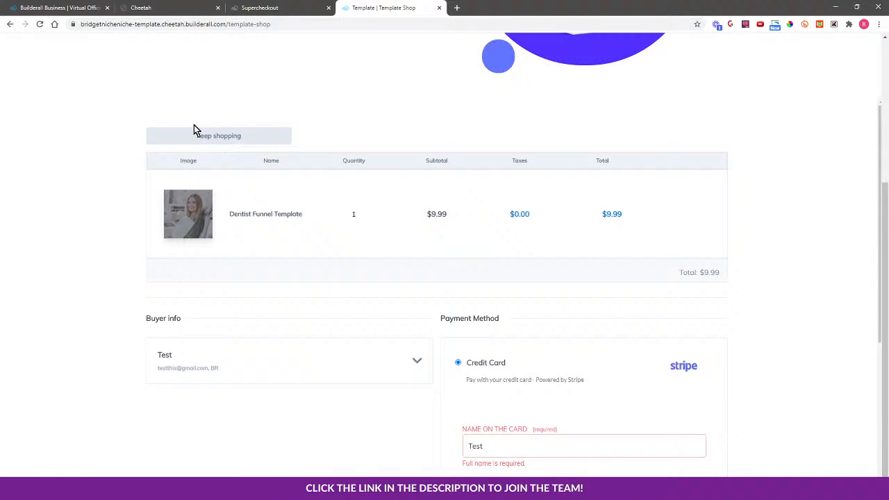
# Open a new browser tab and go to visionmarketinganddesign.com.
pyautogui.click(153, 7)
pyautogui.click(456, 8)
pyautogui.click(439, 25)
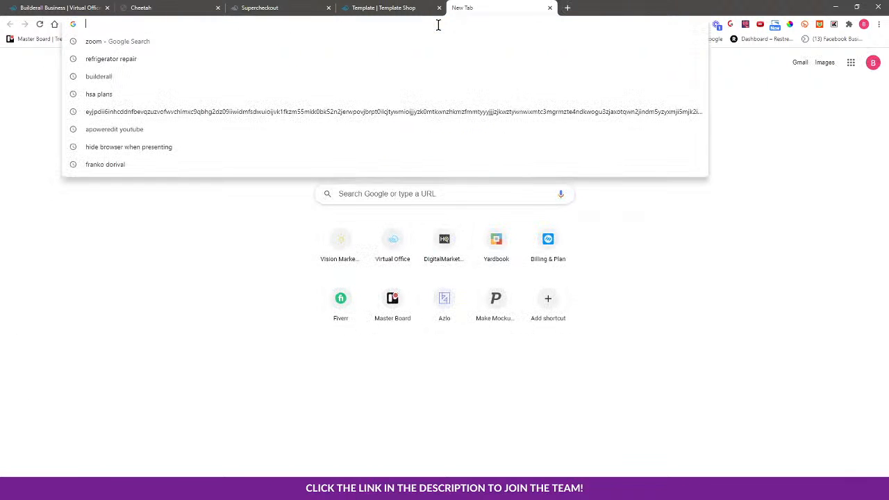
pyautogui.write('visionmarketinganddesign.com')
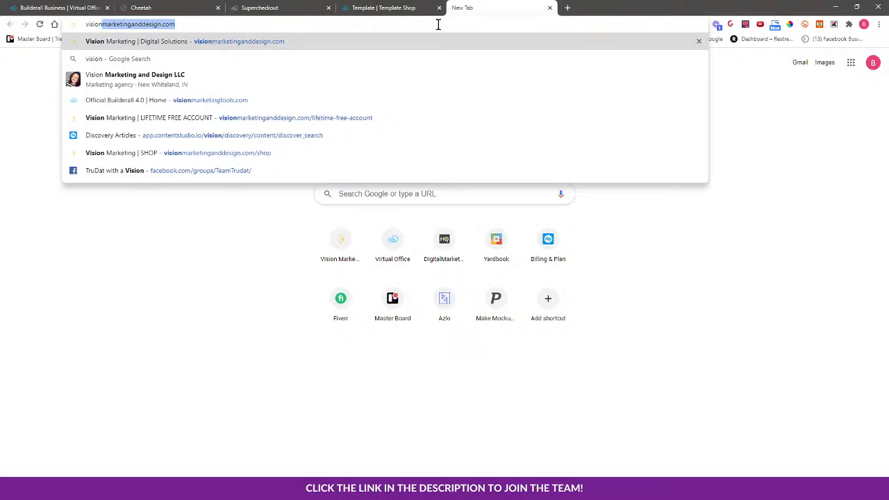
pyautogui.press('Return')
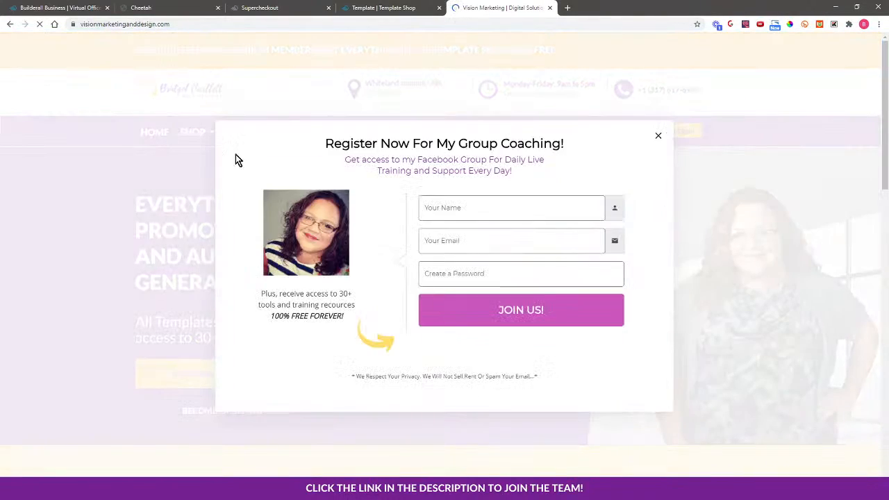
# Open the site's Shop Account page and look over its sign in and sign up forms.
pyautogui.click(659, 135)
pyautogui.moveTo(192, 133)
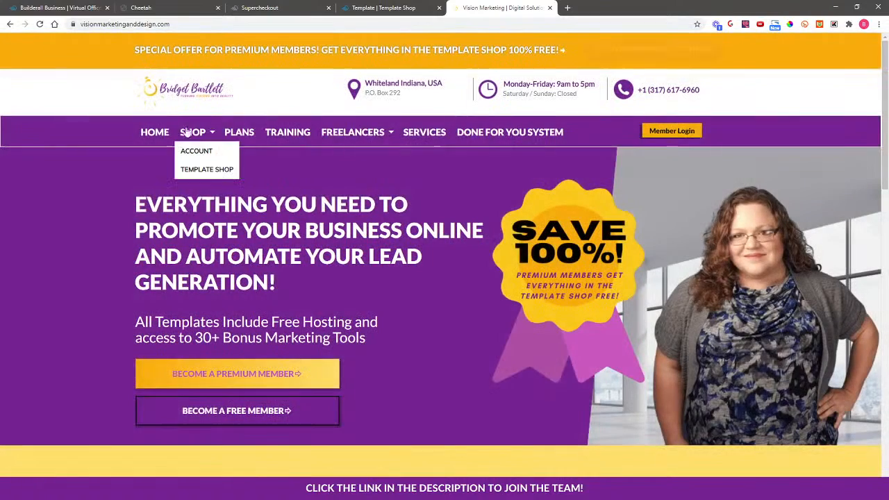
pyautogui.click(197, 151)
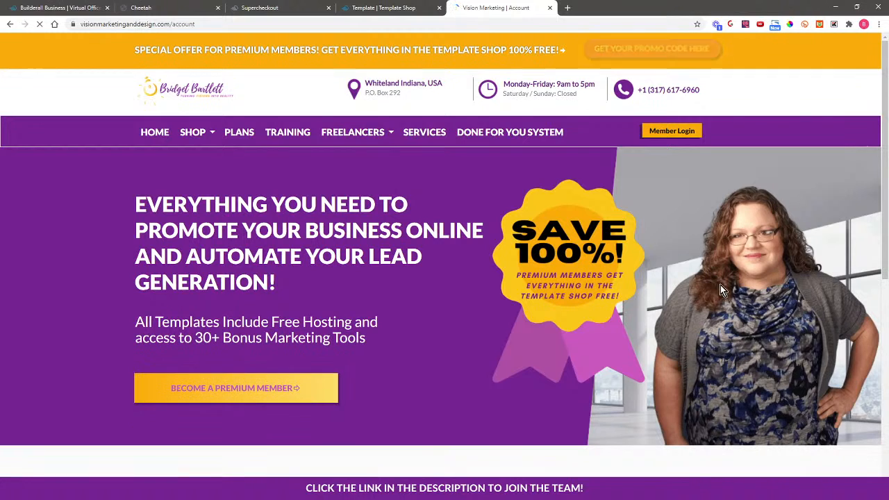
pyautogui.scroll(-5, 268, 251)
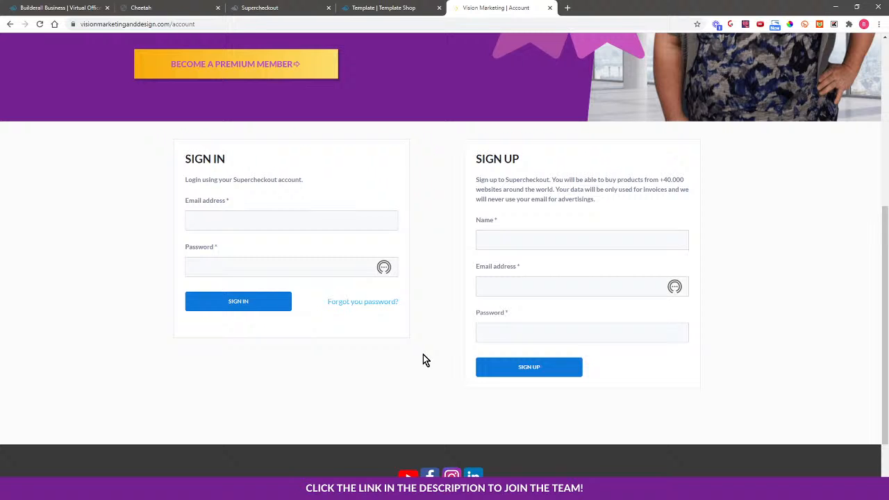
pyautogui.scroll(5, 423, 358)
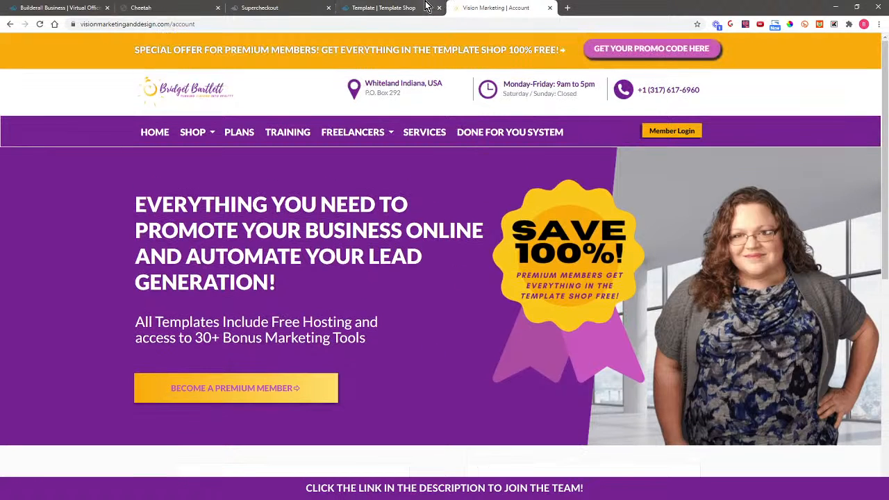
pyautogui.click(263, 7)
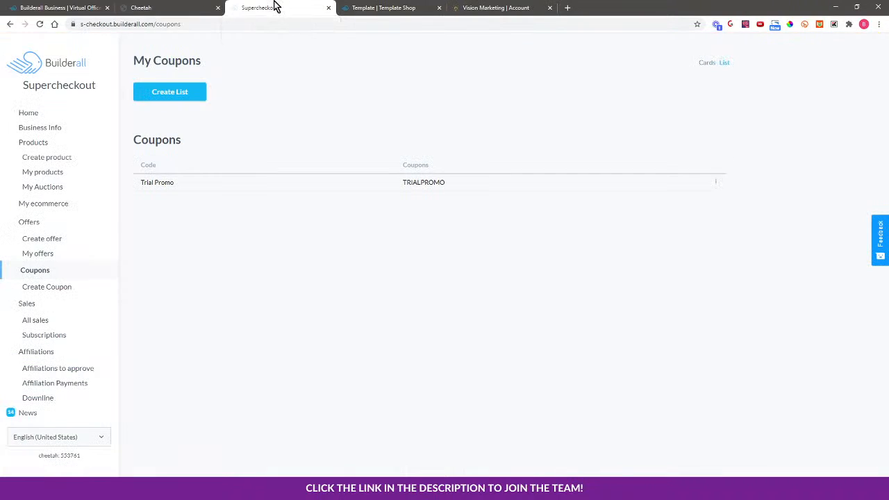
pyautogui.click(186, 7)
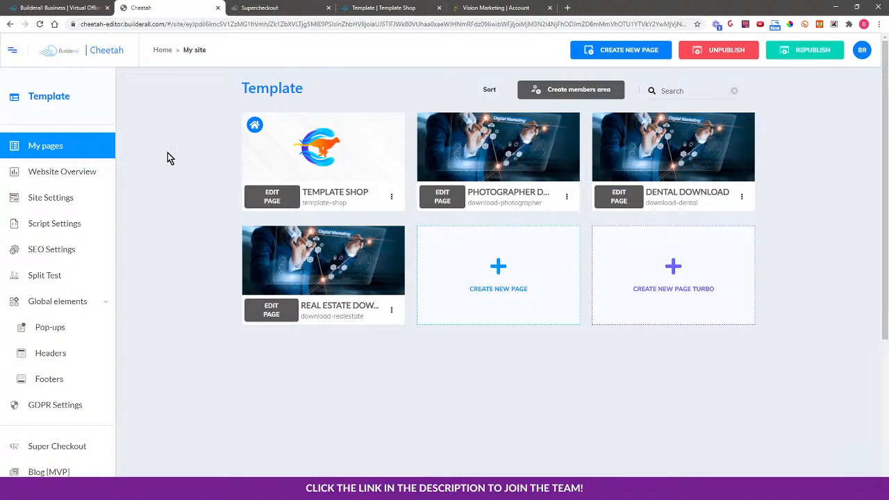
pyautogui.click(393, 6)
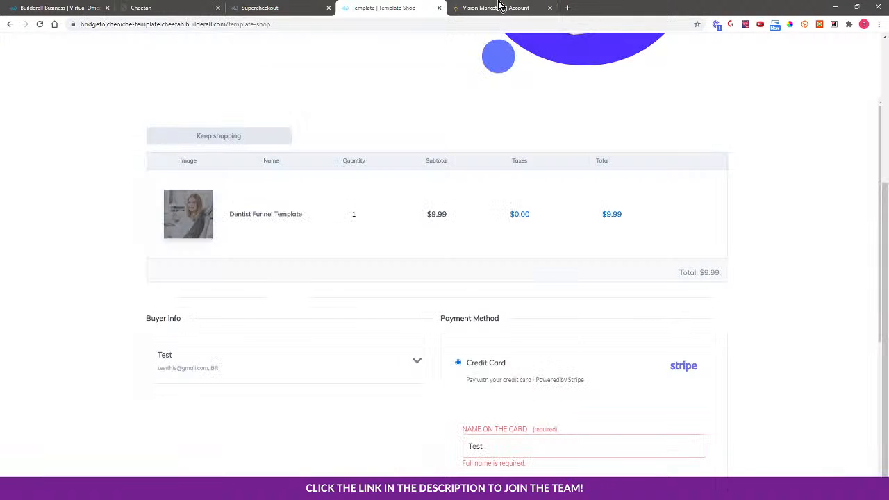
pyautogui.click(499, 7)
pyautogui.click(392, 7)
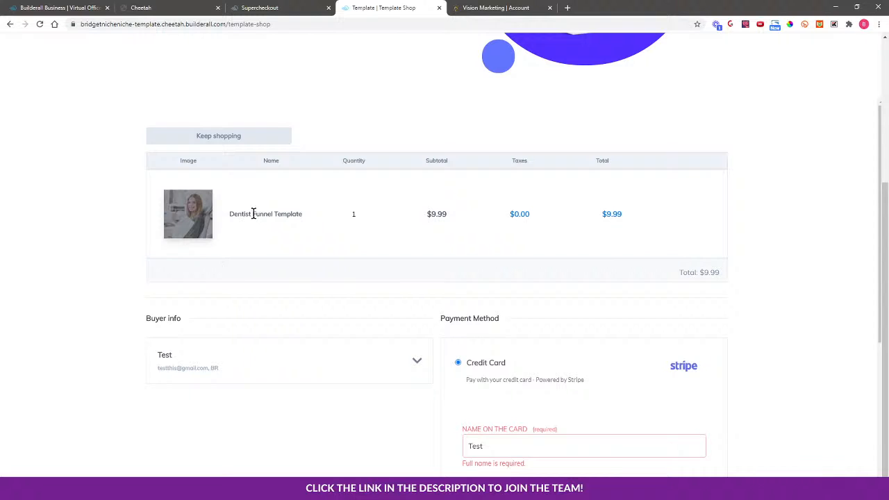
# Return to the shop, open the Dentist Funnel Template and open its Optin live demo.
pyautogui.click(244, 141)
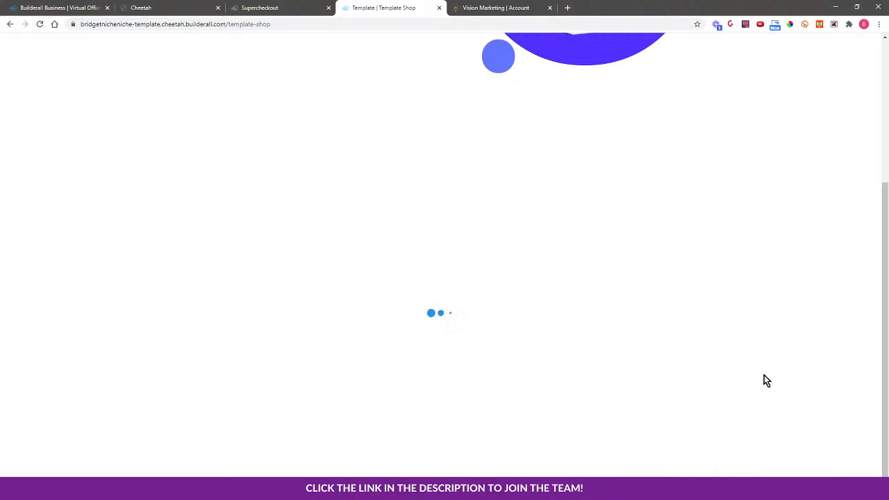
pyautogui.click(645, 325)
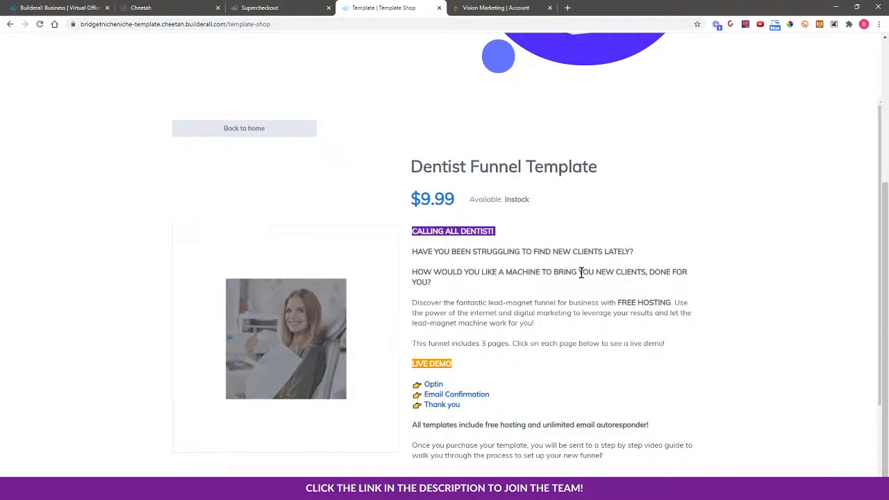
pyautogui.click(433, 386)
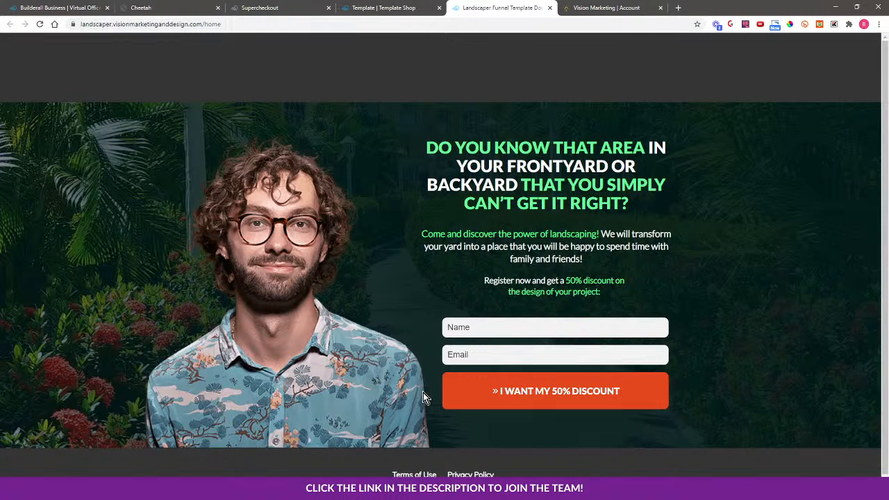
# Scroll the product page to its Add to Cart section, then view the Optin demo tab and close it.
pyautogui.click(393, 8)
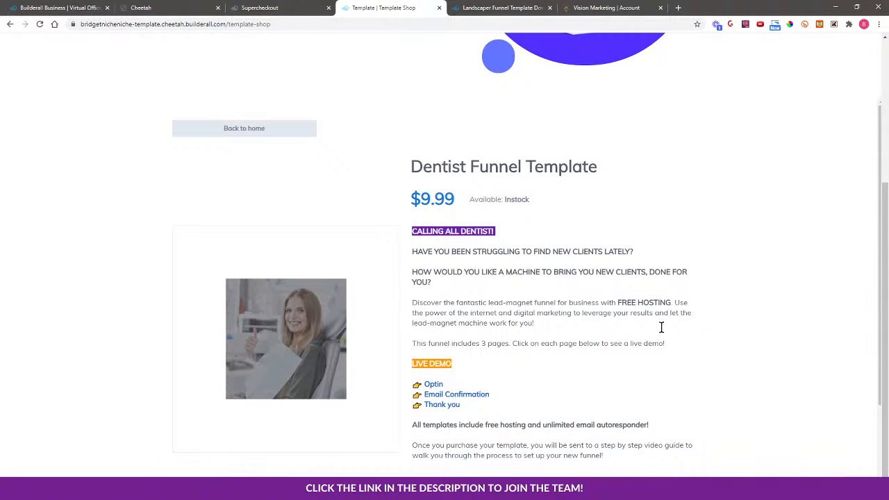
pyautogui.scroll(-2, 659, 336)
pyautogui.scroll(-2, 653, 338)
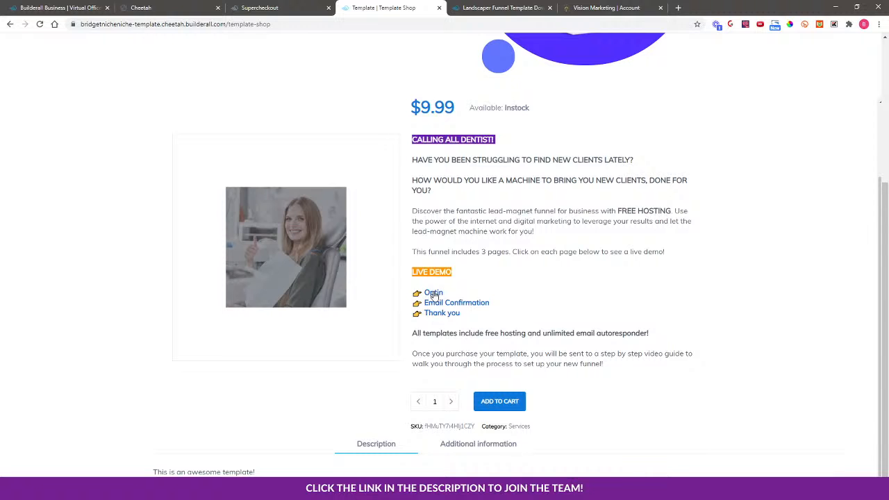
pyautogui.click(536, 7)
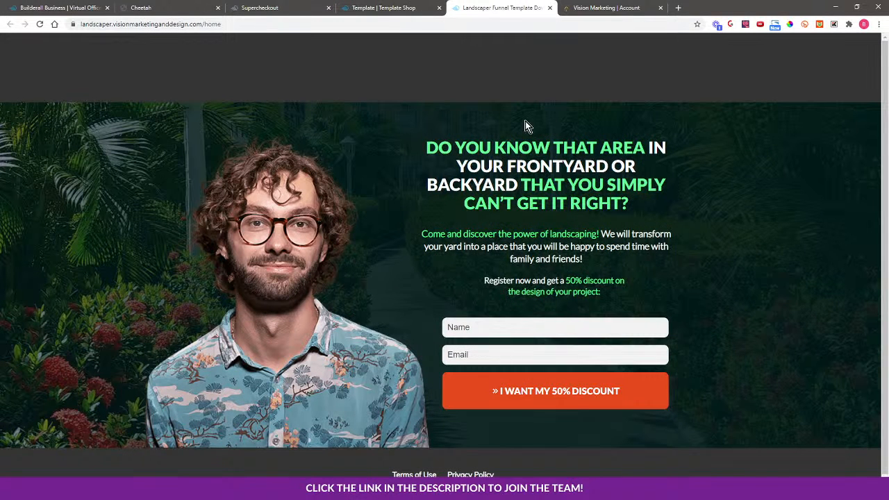
pyautogui.click(550, 8)
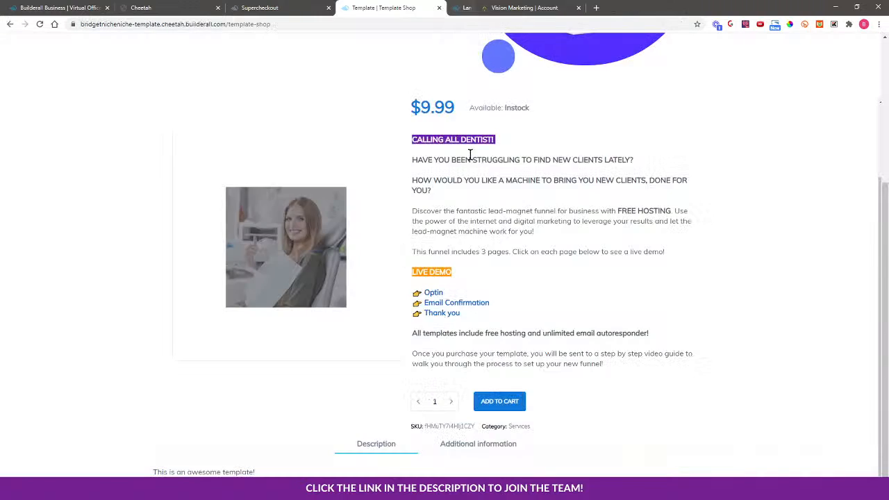
# Open the Email Confirmation live demo, look through it and close its tab.
pyautogui.click(439, 304)
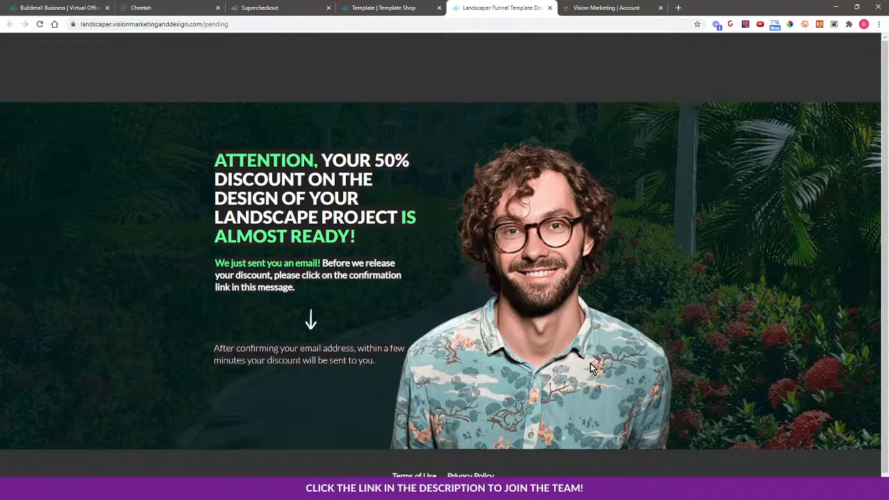
pyautogui.scroll(-1, 591, 364)
pyautogui.scroll(1, 486, 417)
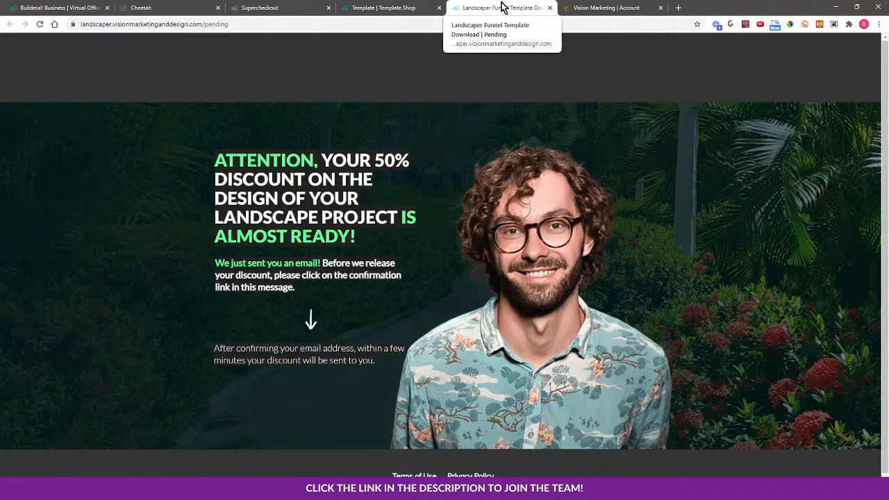
pyautogui.click(549, 8)
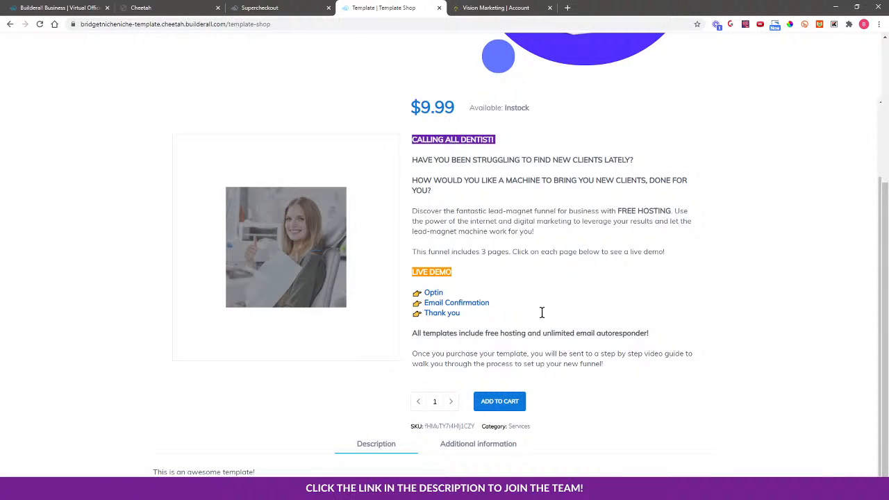
# Open the Thank you live demo, look through it and close its tab.
pyautogui.click(450, 313)
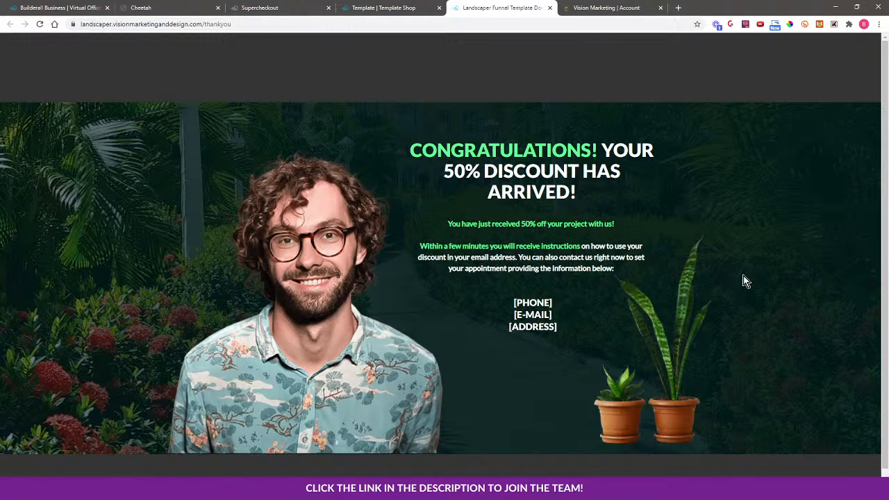
pyautogui.scroll(-1, 739, 292)
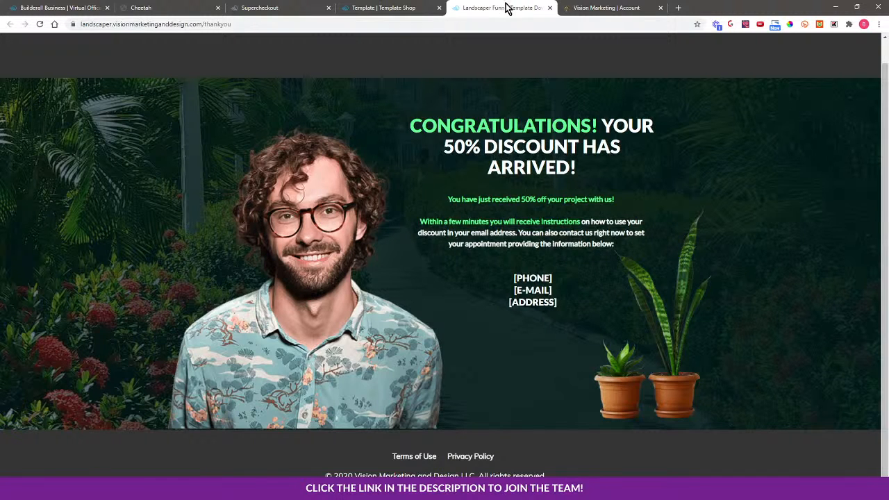
pyautogui.click(550, 8)
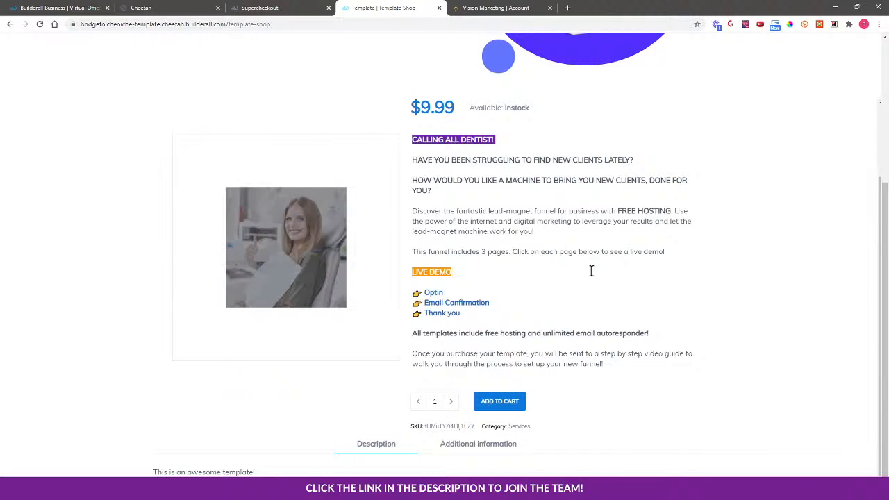
# Open the Photographer download page from the Cheetah site and expand its Step 3 section.
pyautogui.click(275, 8)
pyautogui.click(183, 6)
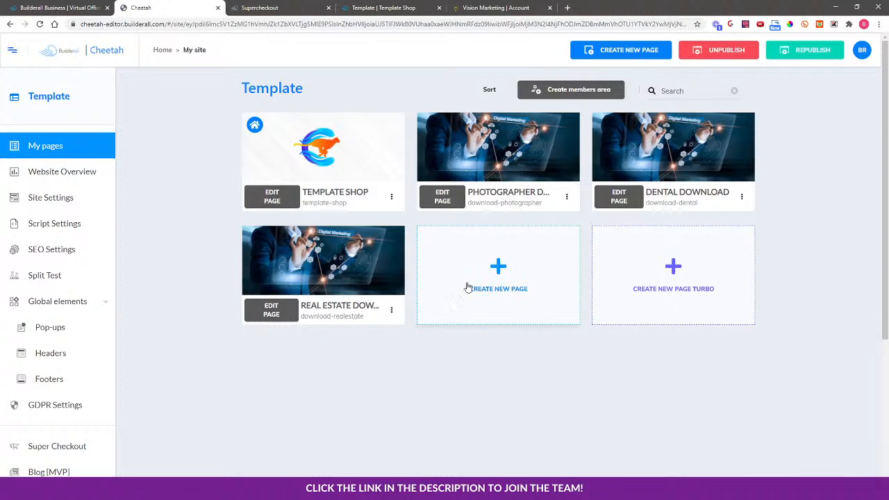
pyautogui.click(567, 198)
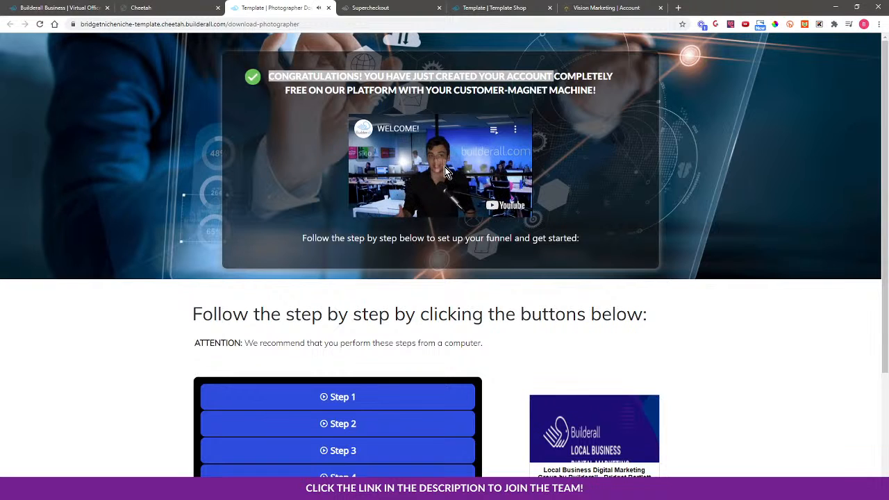
pyautogui.scroll(-2, 482, 375)
pyautogui.click(345, 284)
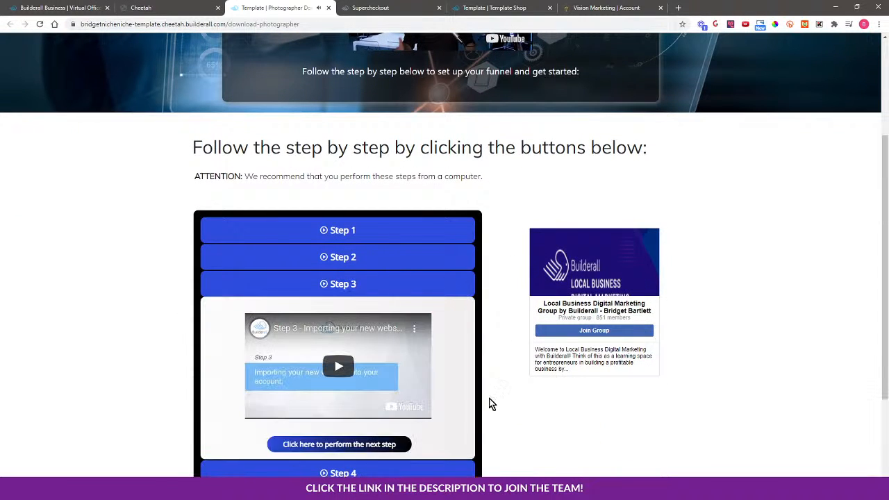
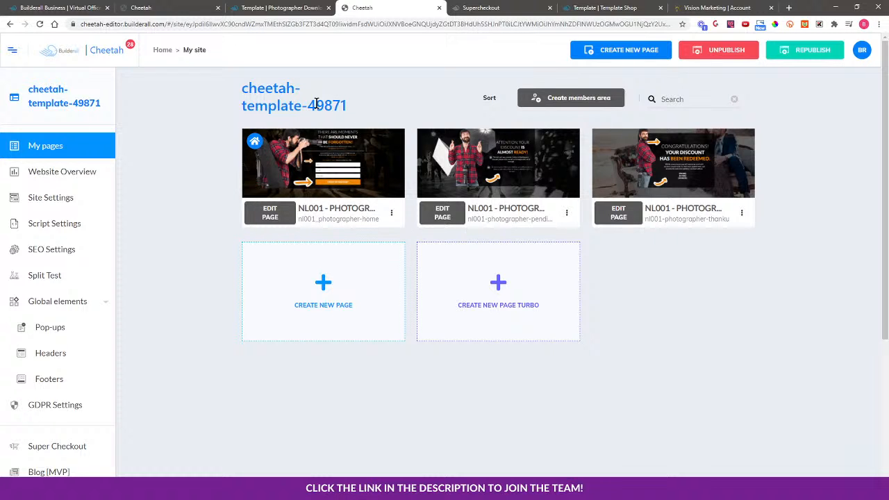
# Open the photographer home page of the cheetah-template-49871 site live and copy its URL.
pyautogui.click(392, 216)
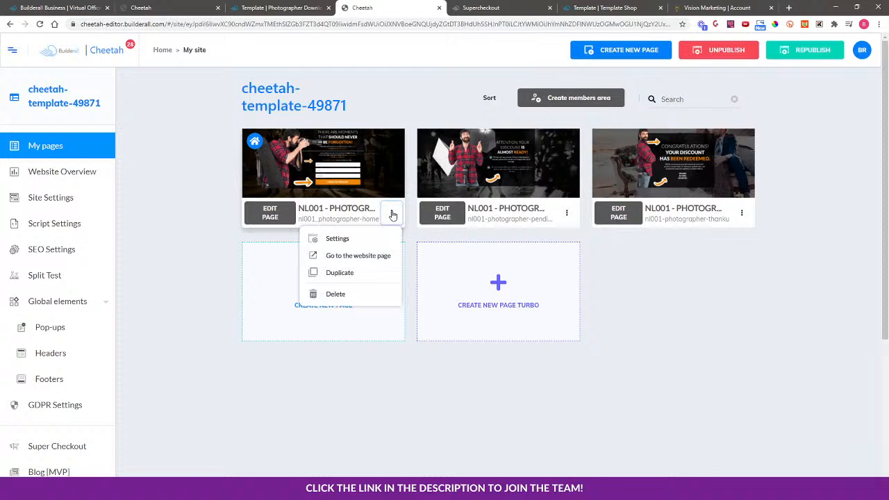
pyautogui.click(383, 254)
pyautogui.click(481, 24)
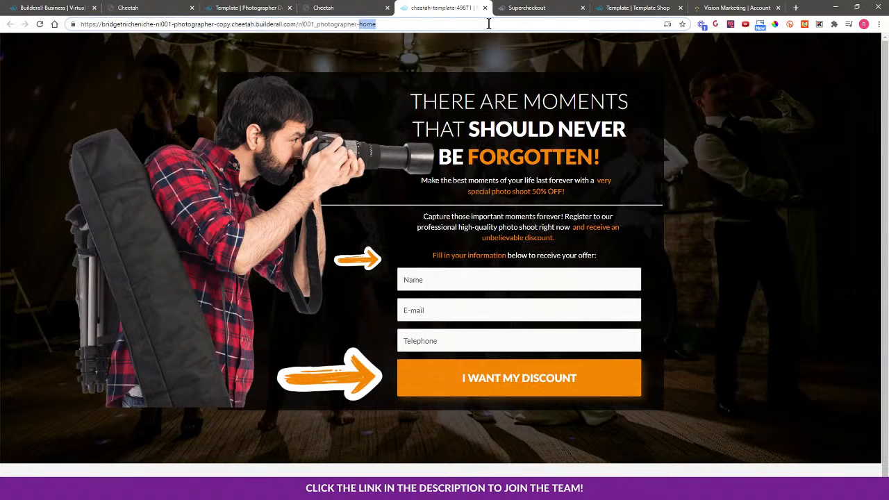
pyautogui.rightClick(330, 25)
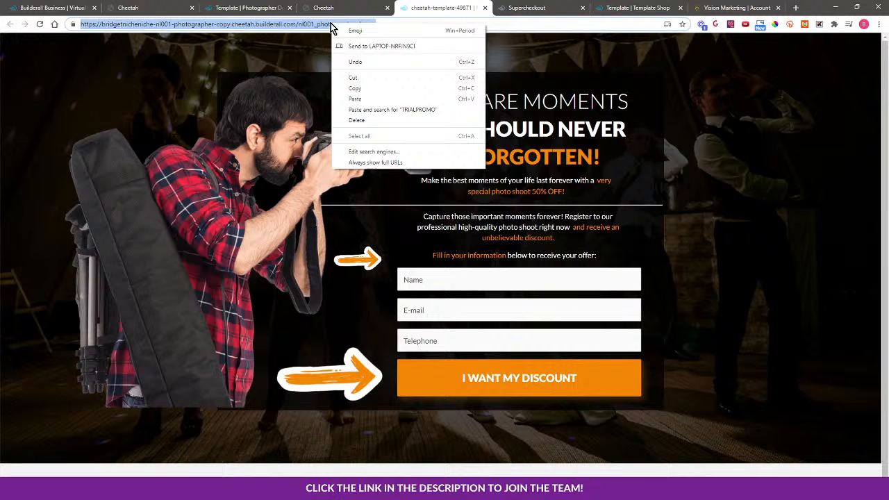
pyautogui.click(348, 88)
# Open Super Checkout from the Template site and show the My ecommerce product list.
pyautogui.click(246, 8)
pyautogui.click(175, 6)
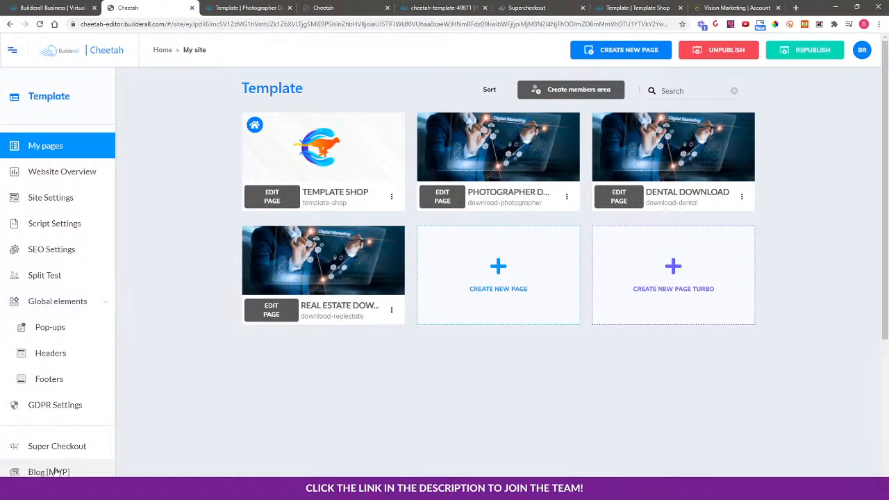
pyautogui.click(69, 447)
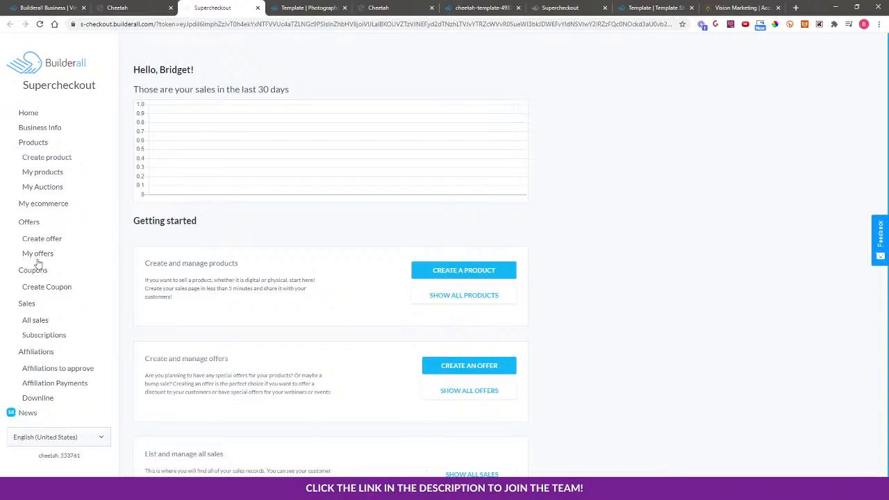
pyautogui.click(44, 204)
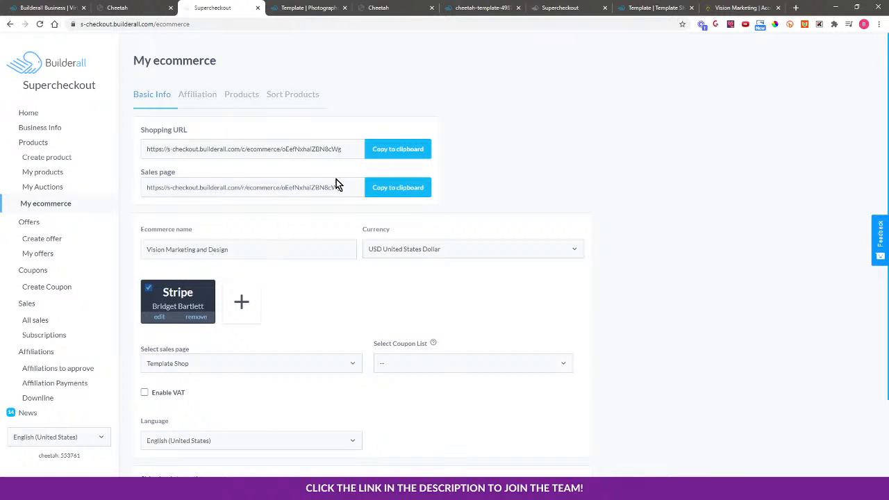
pyautogui.scroll(-1, 316, 269)
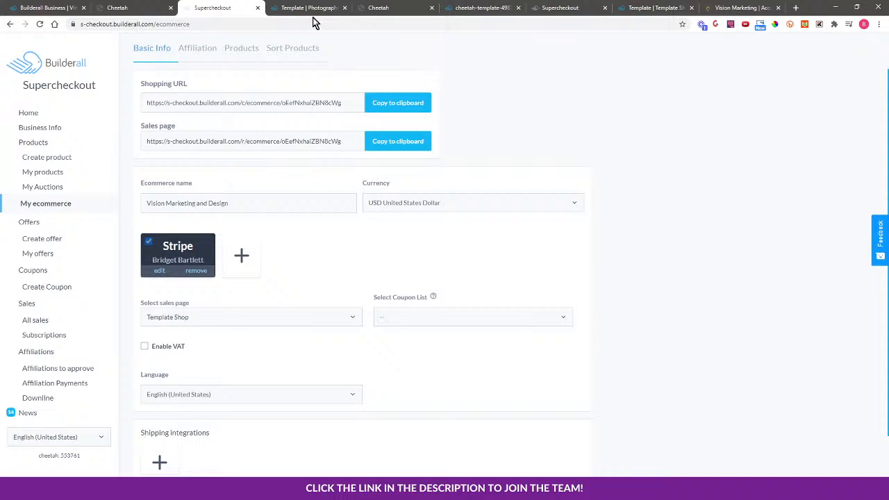
pyautogui.click(242, 50)
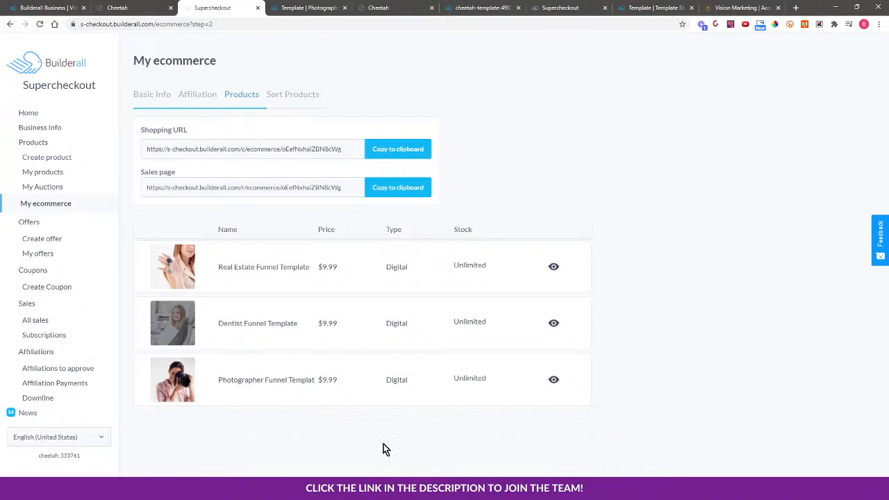
# Open the product options of the Photographer and Real Estate templates and close them.
pyautogui.click(473, 400)
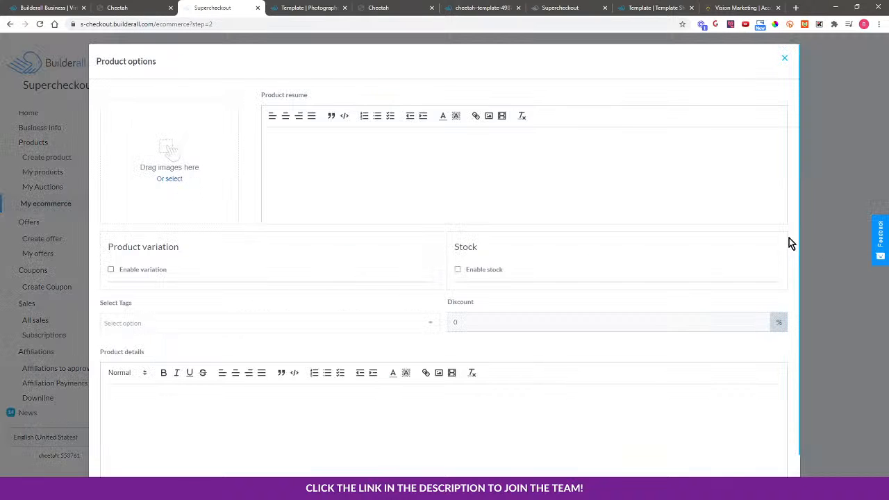
pyautogui.click(785, 59)
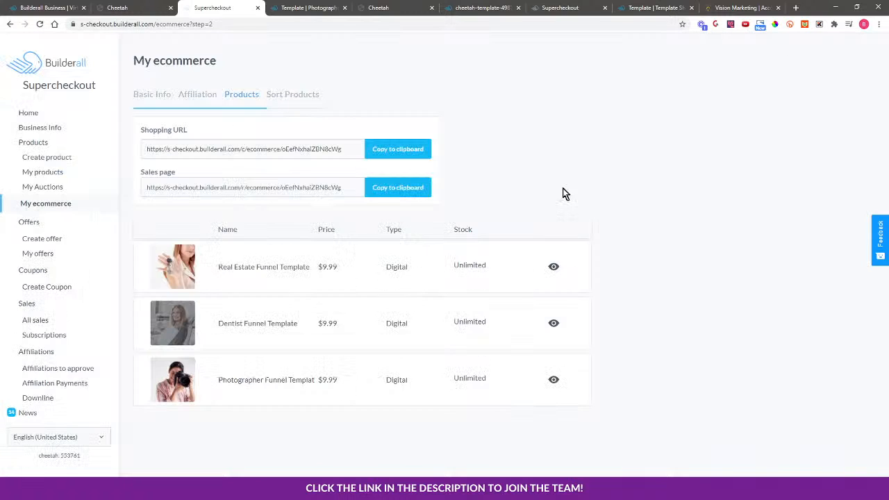
pyautogui.click(473, 284)
pyautogui.click(785, 58)
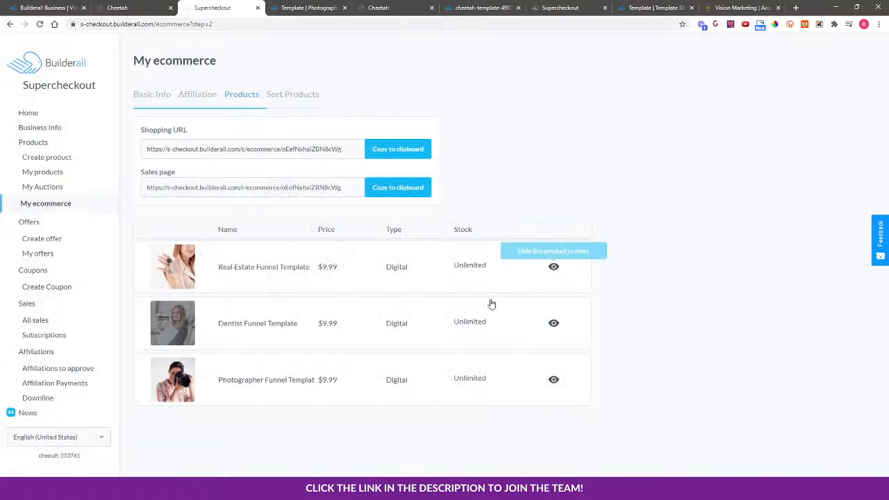
# Copy the entire product resume text of the Dentist Funnel Template and close its options.
pyautogui.click(472, 343)
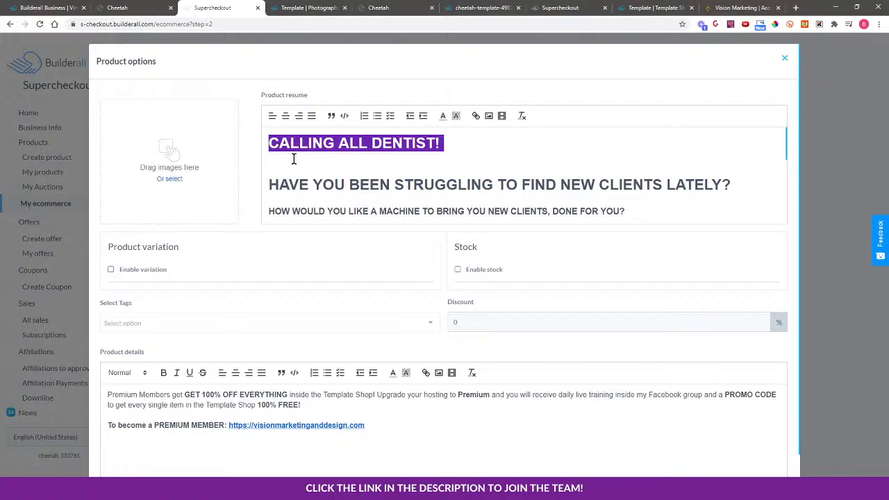
pyautogui.moveTo(266, 139); pyautogui.dragTo(606, 240)
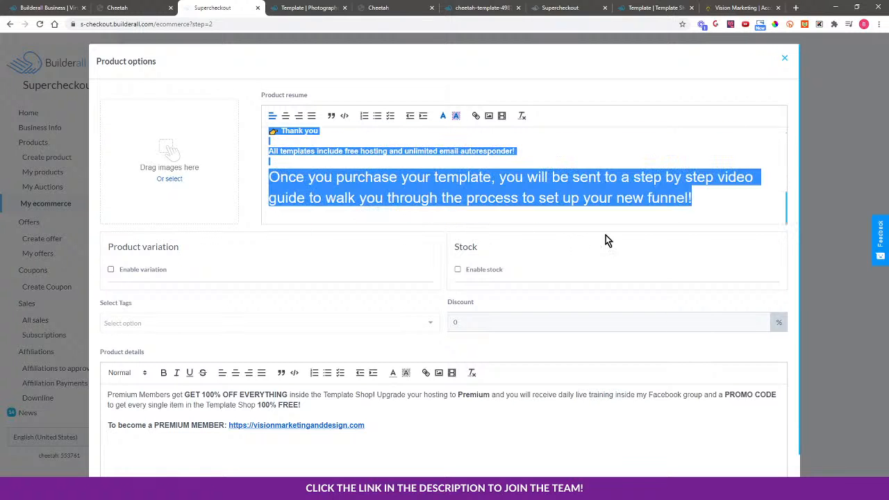
pyautogui.rightClick(489, 185)
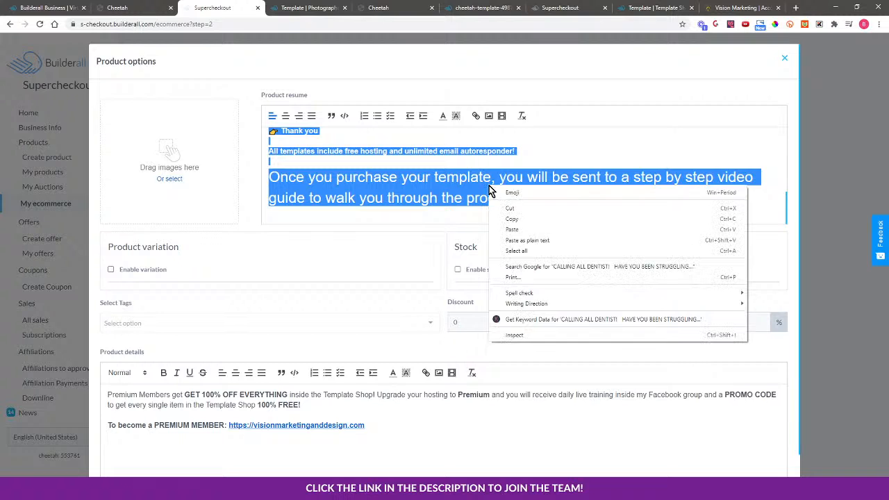
pyautogui.click(512, 224)
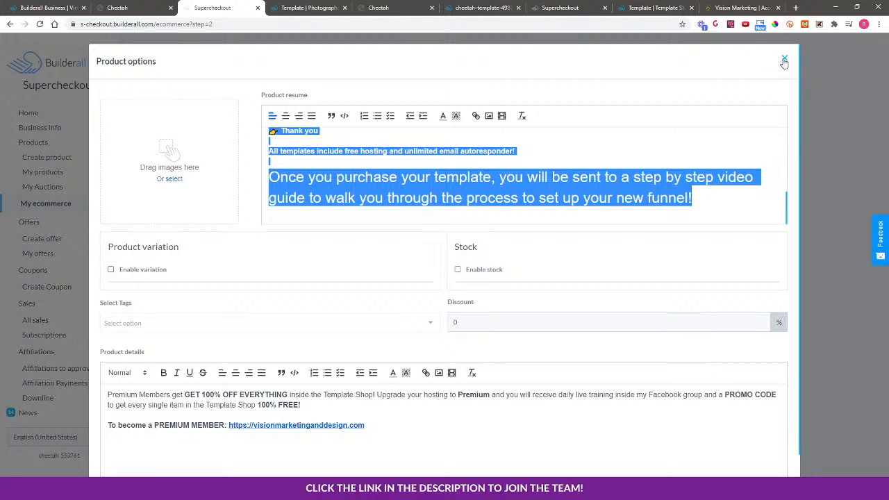
pyautogui.click(784, 59)
pyautogui.click(484, 341)
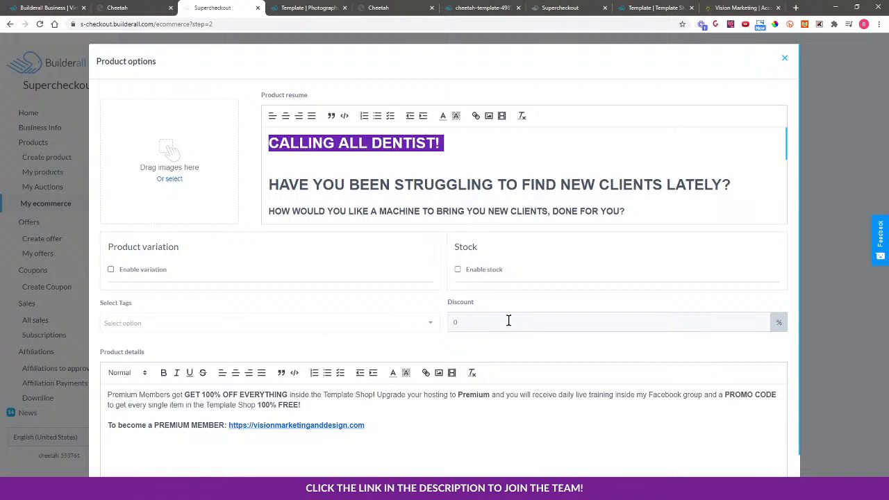
pyautogui.click(784, 59)
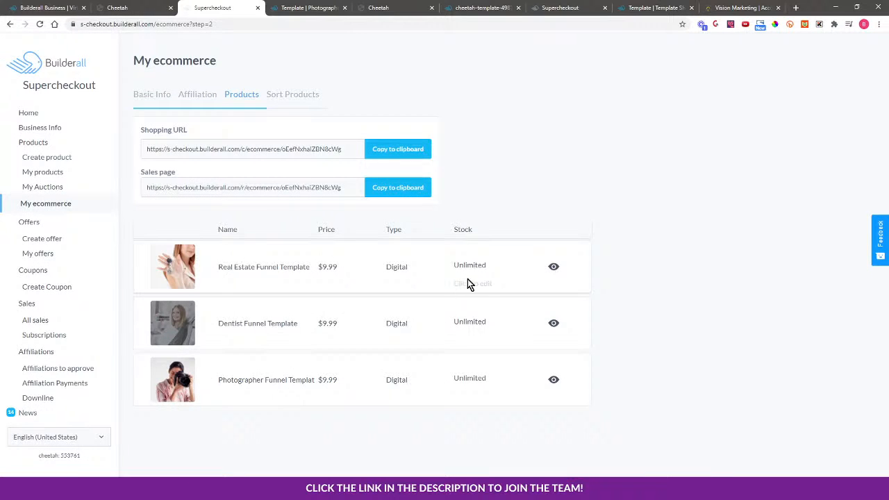
# Open the Real Estate Funnel Template product options and save them.
pyautogui.click(467, 279)
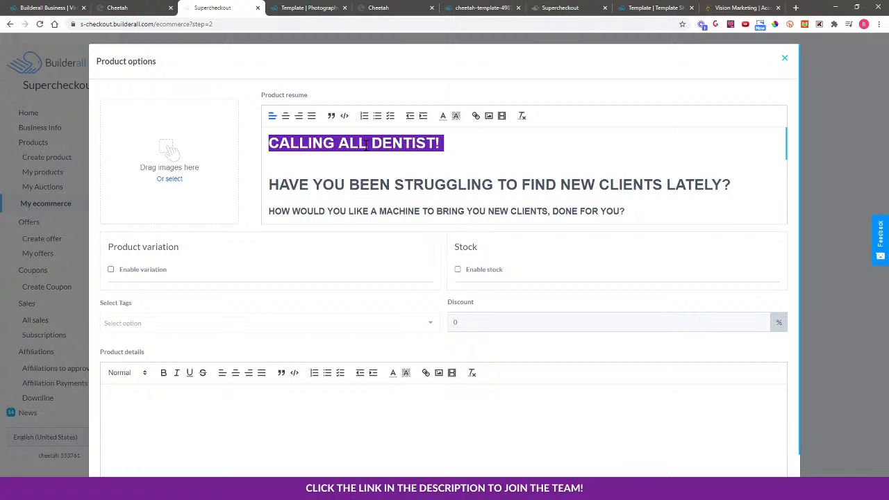
pyautogui.scroll(-2, 731, 368)
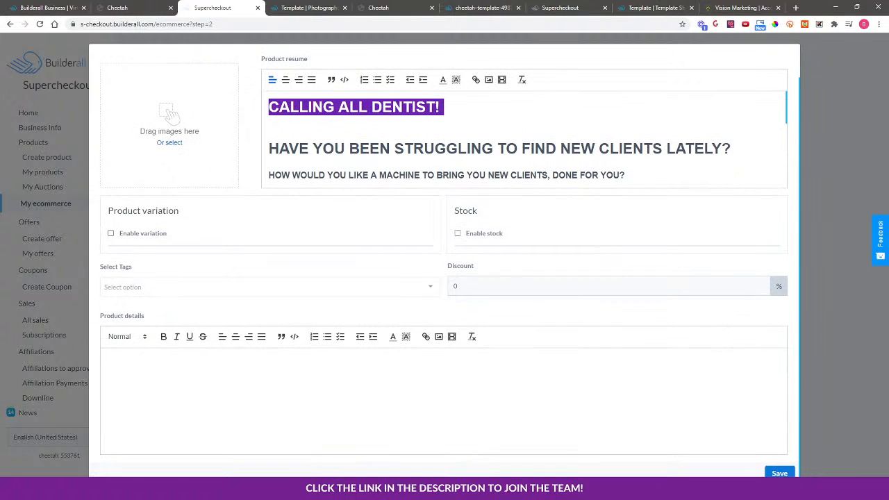
pyautogui.click(778, 471)
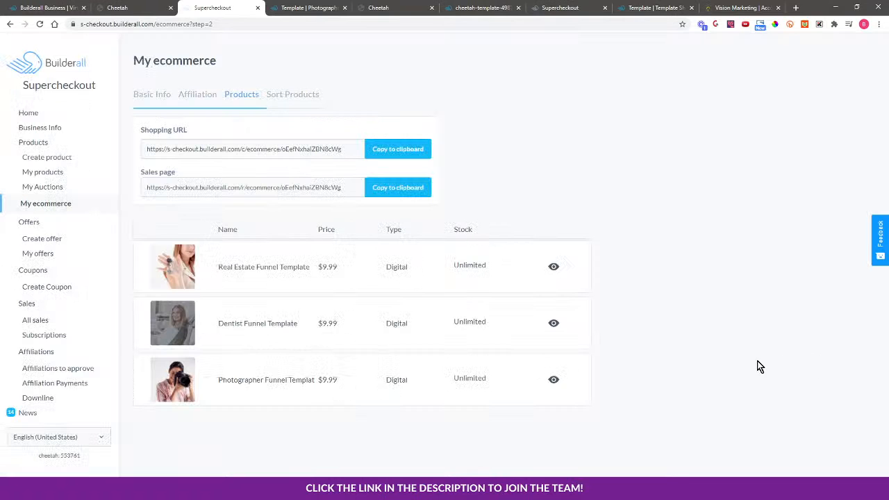
# Paste the copied description into the Photographer Funnel Template's product resume.
pyautogui.click(477, 400)
pyautogui.click(334, 137)
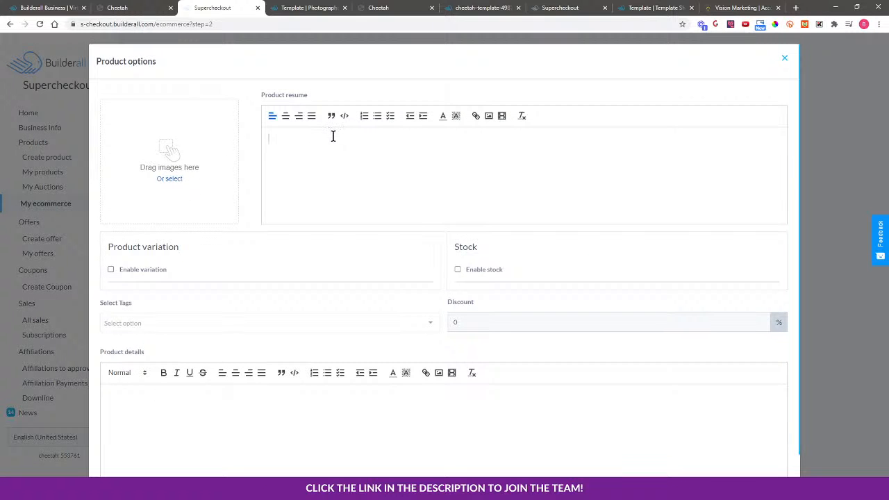
pyautogui.hotkey('ctrl', 'v')
pyautogui.scroll(10, 370, 179)
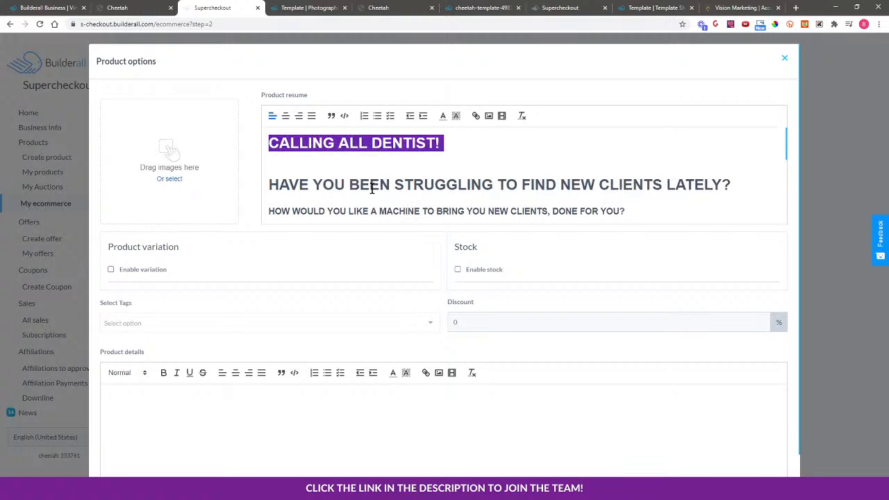
# Change the resume headline to CALLING ALL PHTOGRAPHER!
pyautogui.click(373, 143)
pyautogui.write('P')
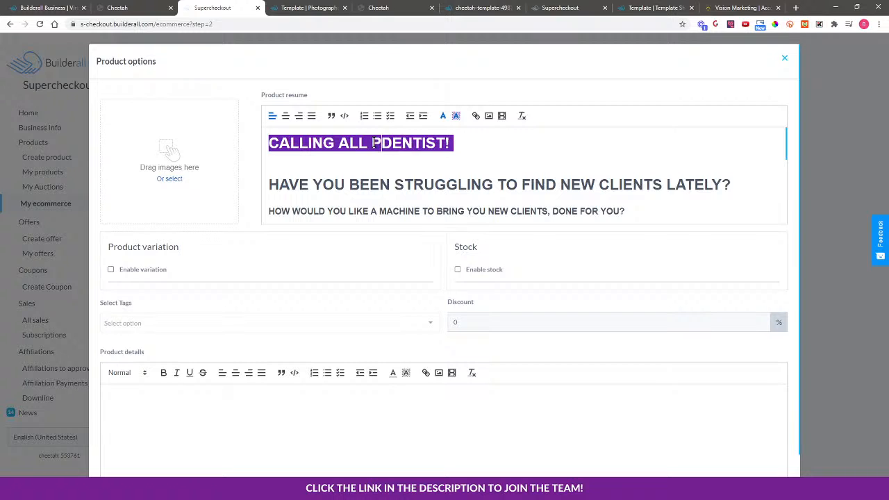
pyautogui.write('HTOGRAPHER')
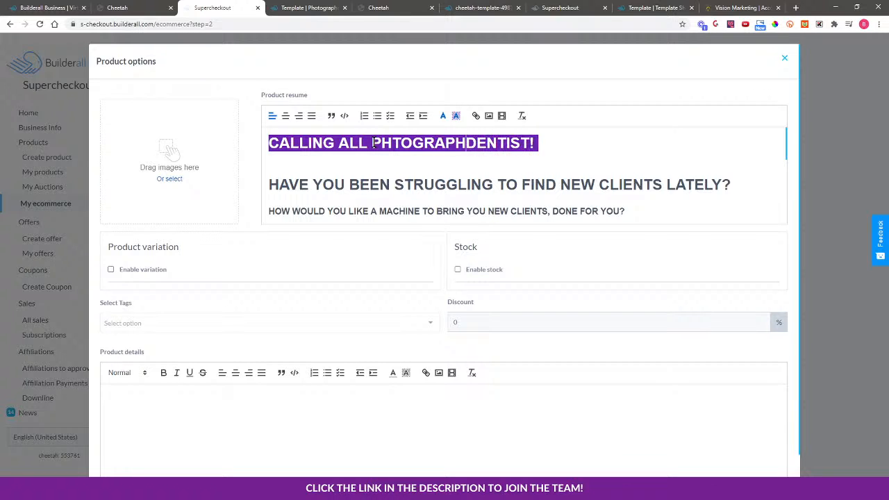
pyautogui.press('Delete')
pyautogui.press('Delete')
pyautogui.press('Delete')
pyautogui.press('Delete')
pyautogui.press('Delete')
pyautogui.press('Delete')
pyautogui.press('Delete')
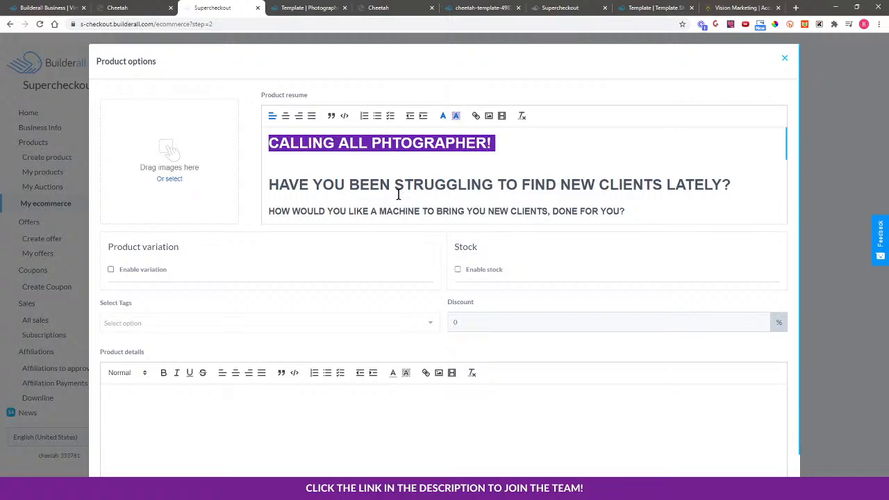
# Scroll through the pasted resume and select the Optin live demo link.
pyautogui.scroll(-4, 398, 194)
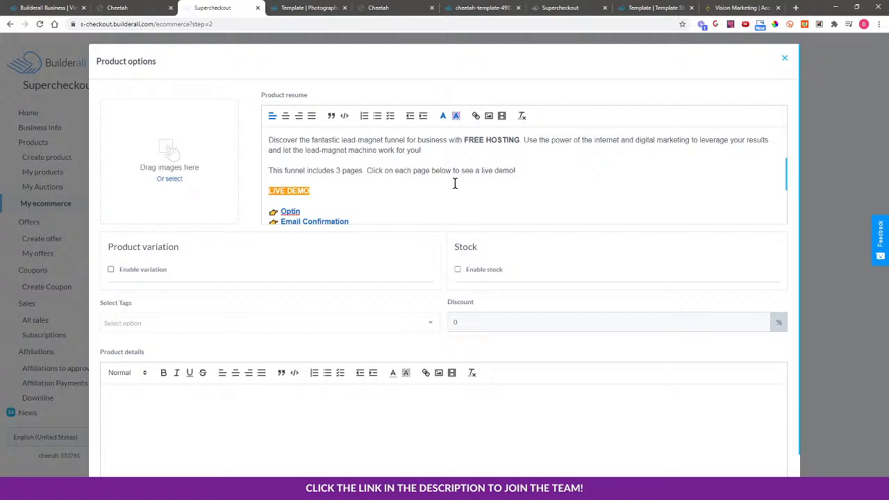
pyautogui.scroll(-2, 455, 183)
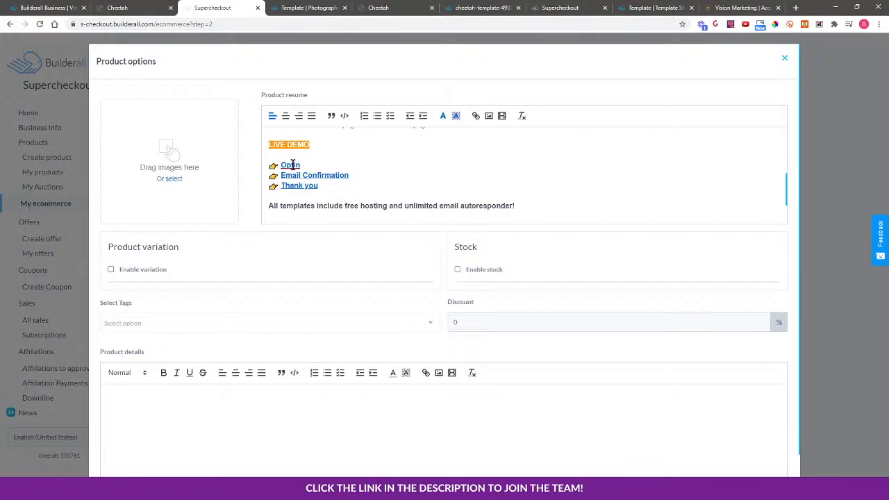
pyautogui.click(292, 164)
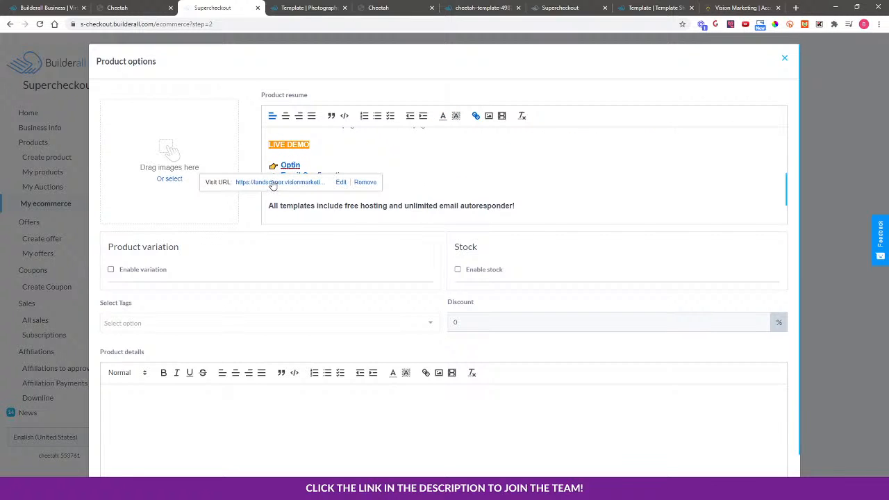
# Open the photographer home page live again from the Cheetah site and copy its address.
pyautogui.click(309, 8)
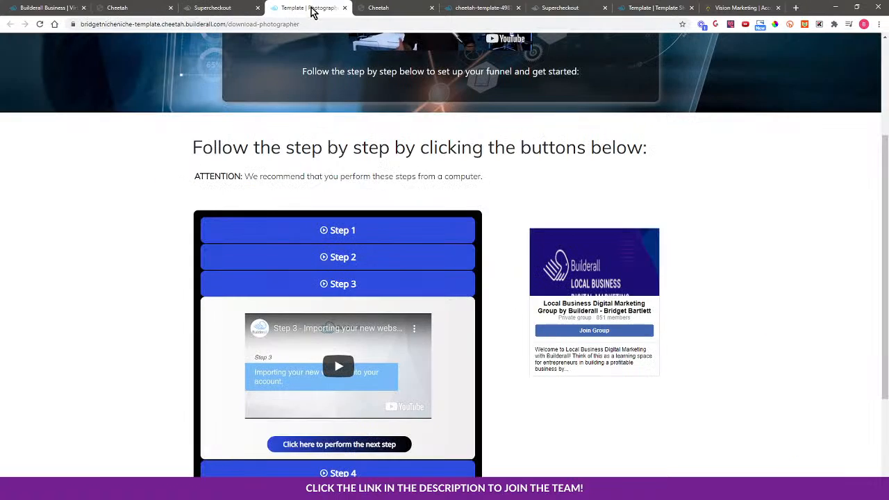
pyautogui.click(381, 7)
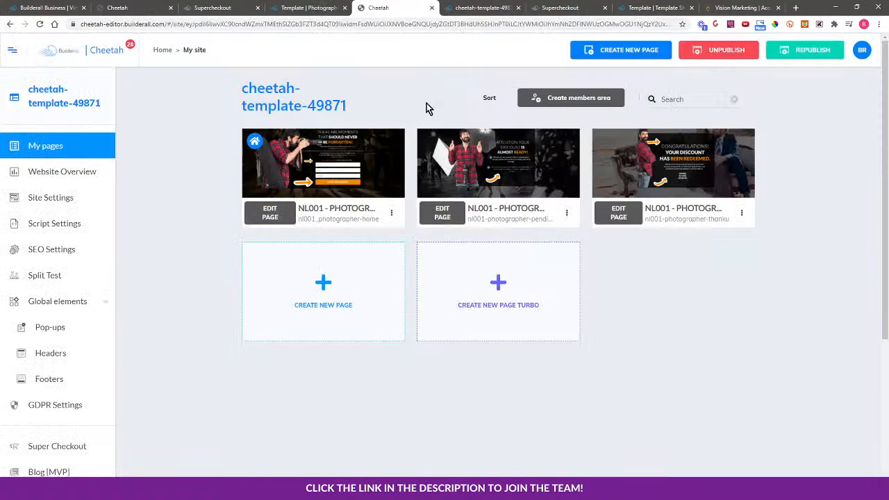
pyautogui.click(391, 213)
pyautogui.click(373, 255)
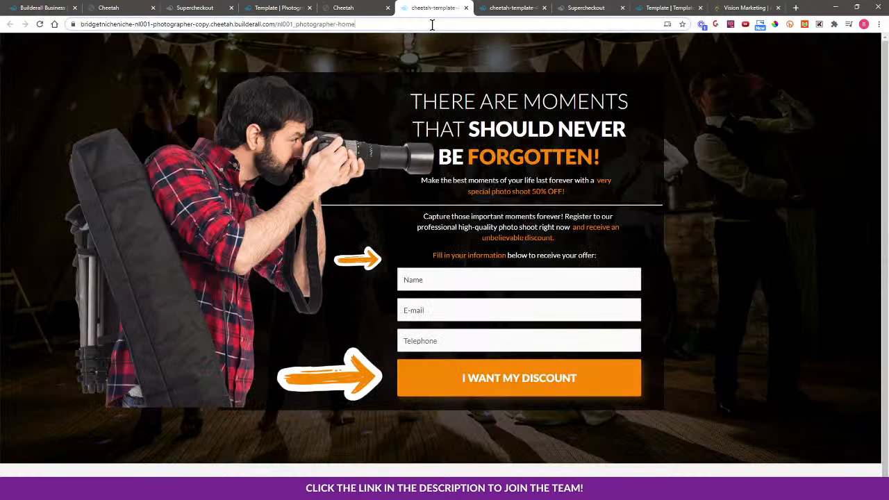
pyautogui.click(418, 25)
pyautogui.rightClick(349, 22)
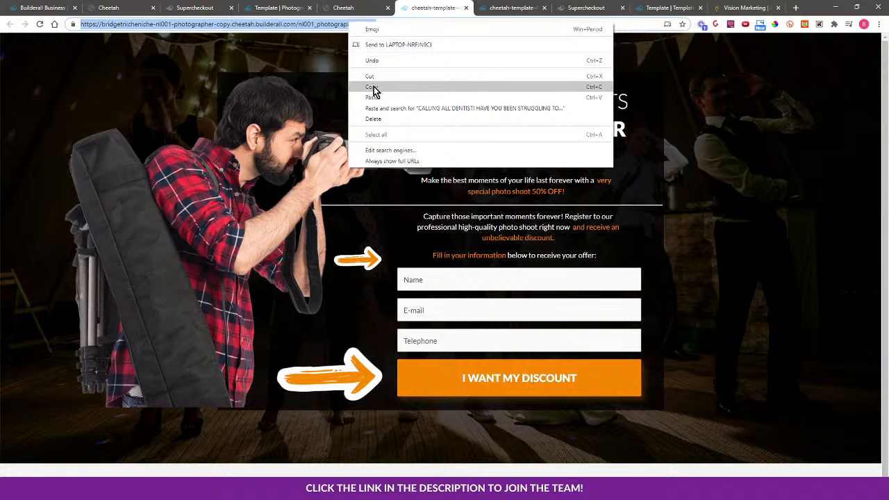
pyautogui.click(373, 86)
# Replace the Optin link's URL in the product resume with the copied photographer home page address.
pyautogui.click(345, 7)
pyautogui.click(278, 7)
pyautogui.click(194, 7)
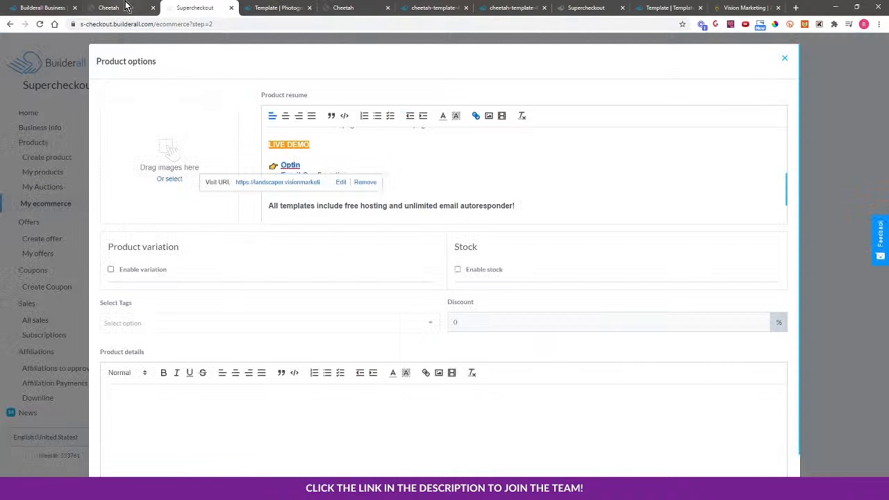
pyautogui.click(340, 183)
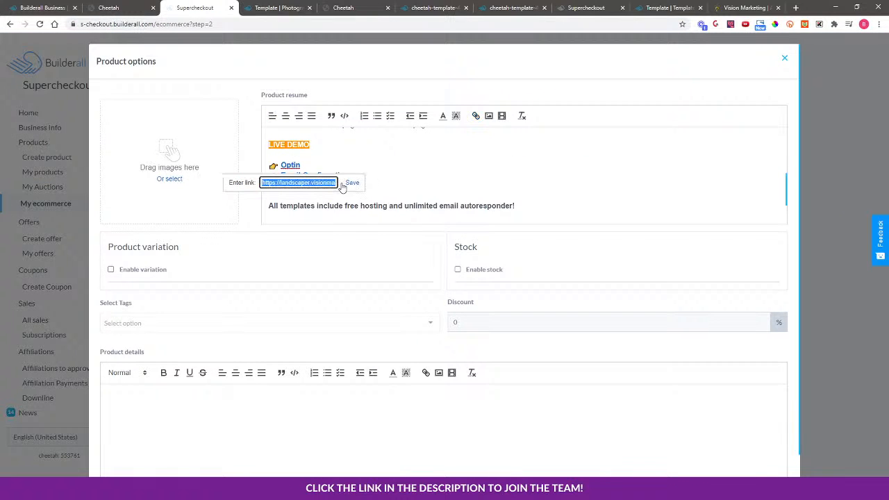
pyautogui.hotkey('ctrl', 'v')
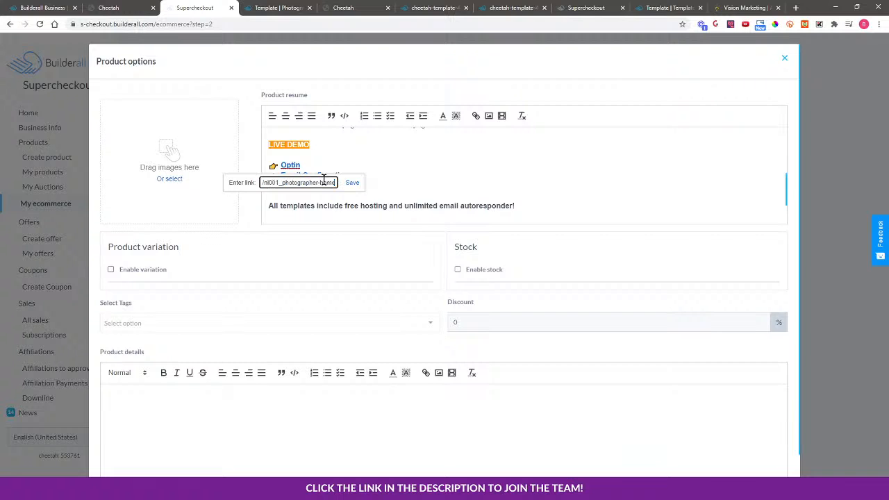
pyautogui.click(353, 183)
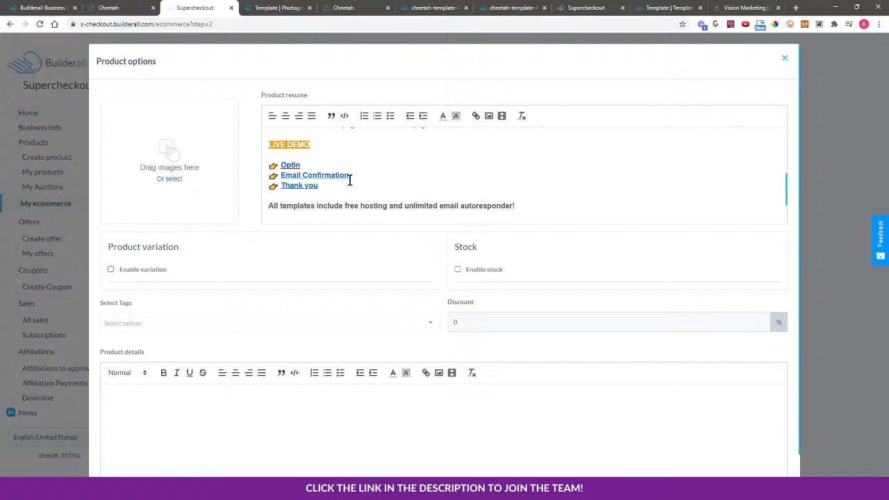
# Open the photographer pending page live from the Cheetah site and copy its address.
pyautogui.click(282, 7)
pyautogui.click(310, 7)
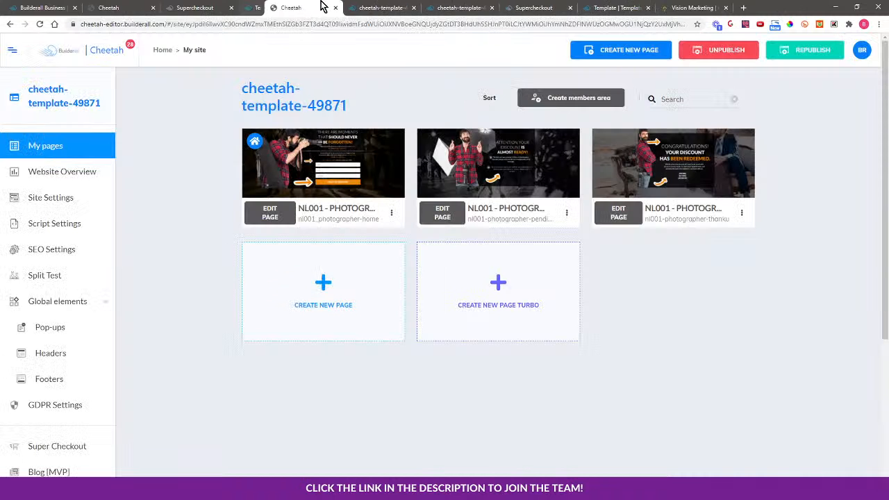
pyautogui.click(566, 214)
pyautogui.click(524, 255)
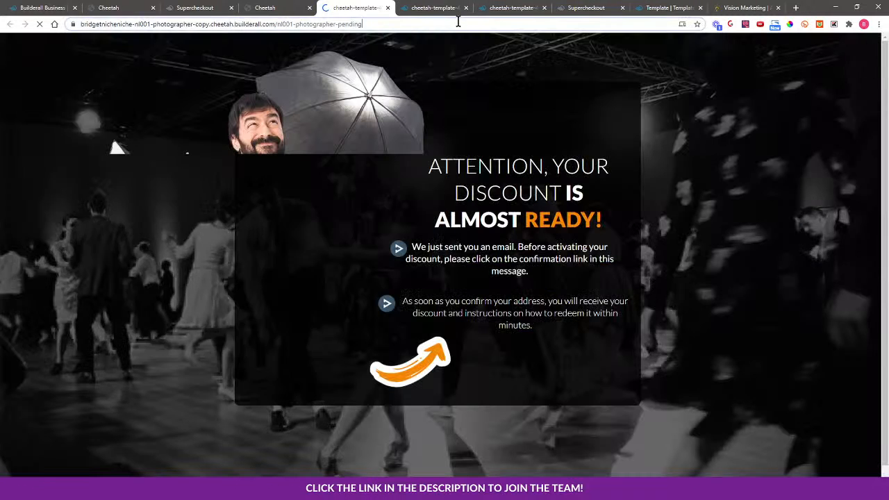
pyautogui.click(458, 24)
pyautogui.rightClick(363, 26)
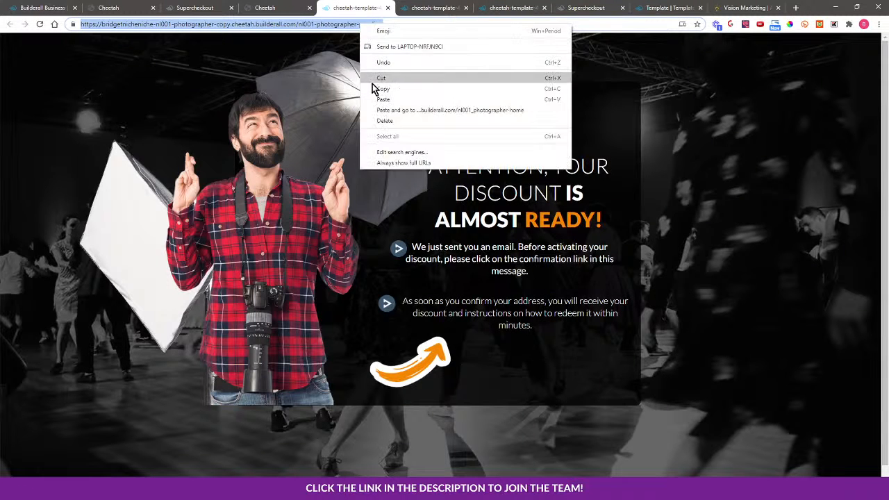
pyautogui.click(371, 80)
# Set the Email Confirmation link's URL to the copied photographer pending page address.
pyautogui.click(292, 7)
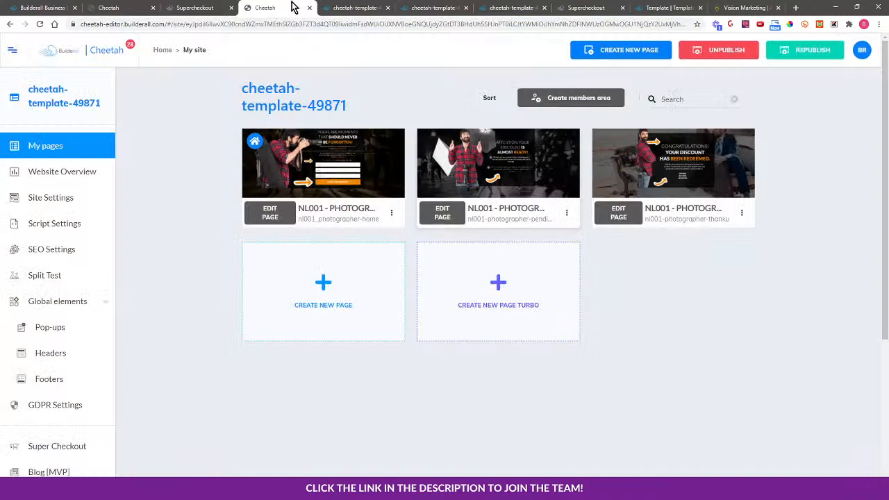
pyautogui.click(208, 8)
pyautogui.click(311, 175)
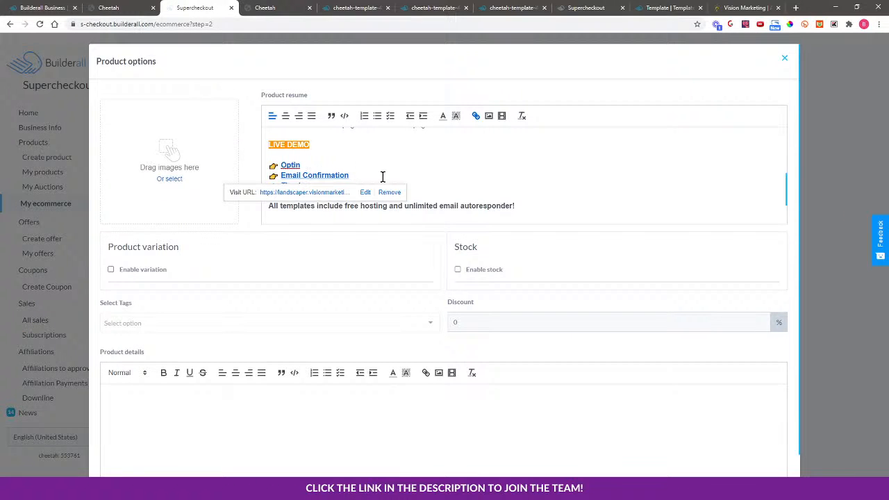
pyautogui.click(365, 193)
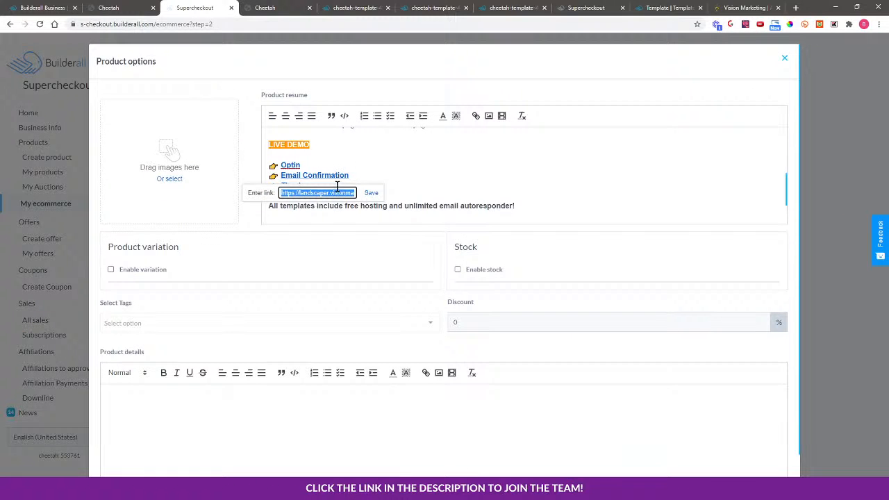
pyautogui.click(337, 193)
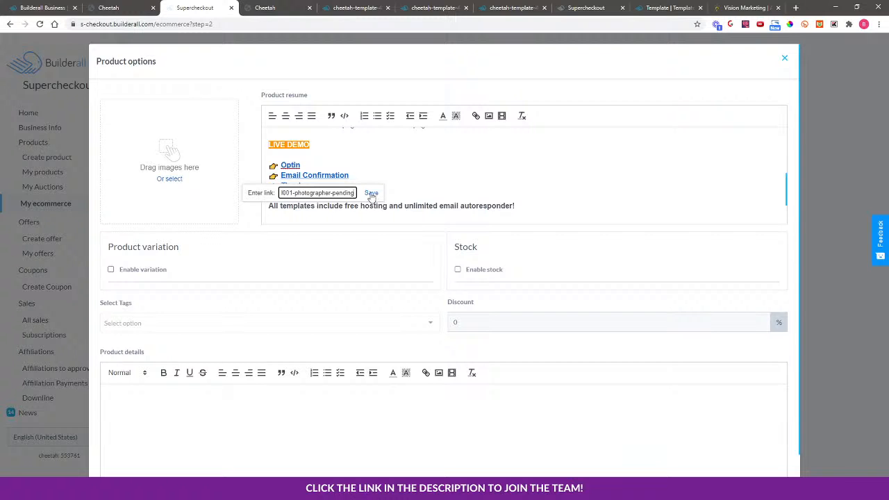
pyautogui.click(370, 192)
# Open the photographer thank-you page live from the Cheetah site and copy its address.
pyautogui.click(272, 8)
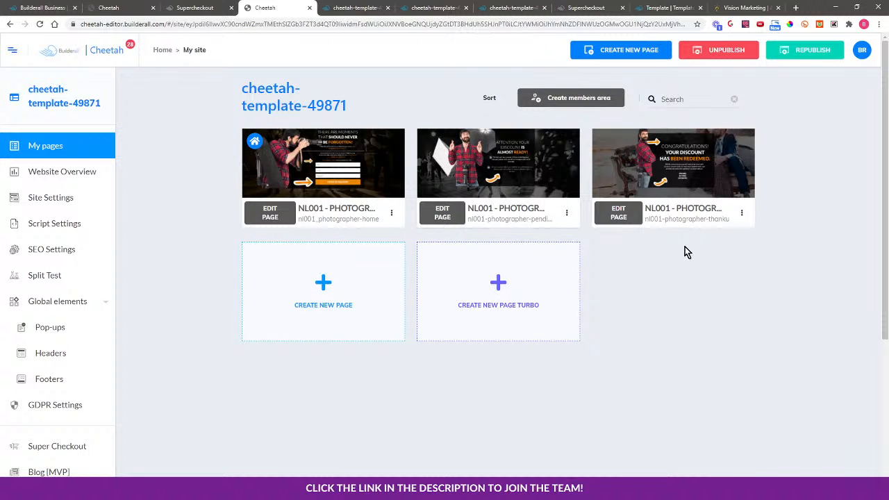
pyautogui.click(742, 213)
pyautogui.click(718, 255)
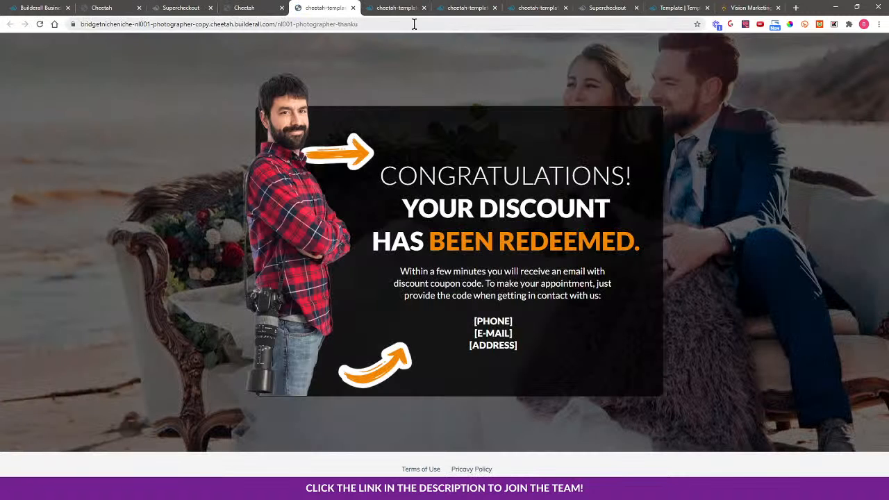
pyautogui.click(414, 23)
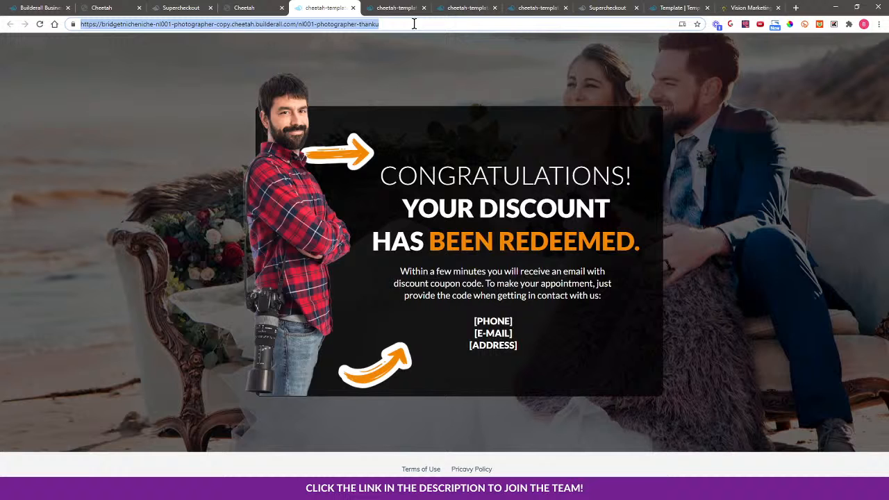
pyautogui.rightClick(359, 22)
pyautogui.click(380, 86)
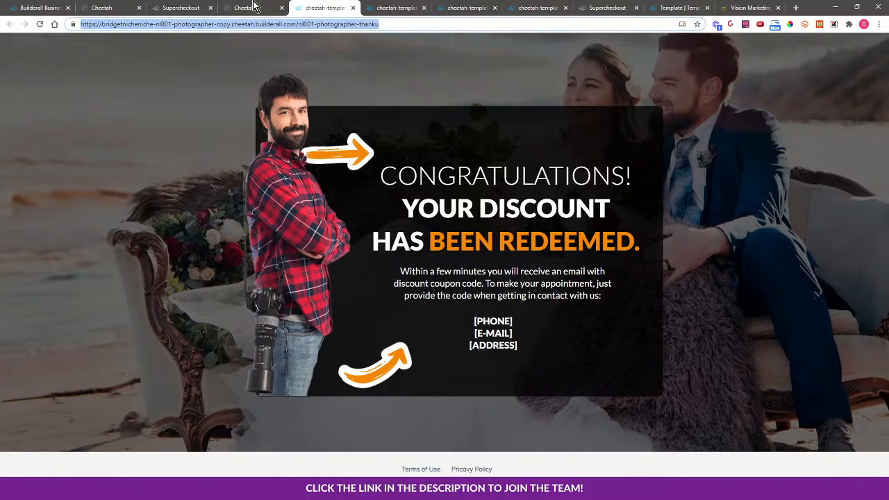
# Set the Thank you link's URL to the copied thank-you page address and save the product.
pyautogui.click(174, 8)
pyautogui.click(302, 186)
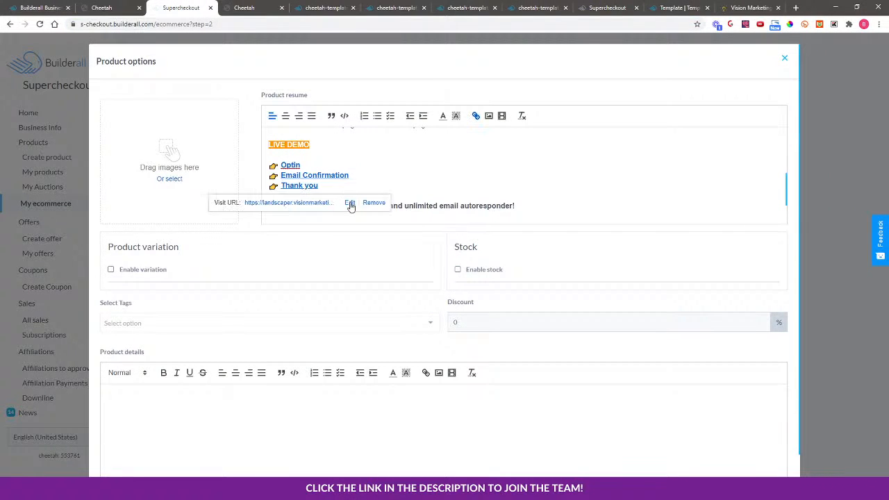
pyautogui.click(350, 201)
pyautogui.hotkey('ctrl', 'v')
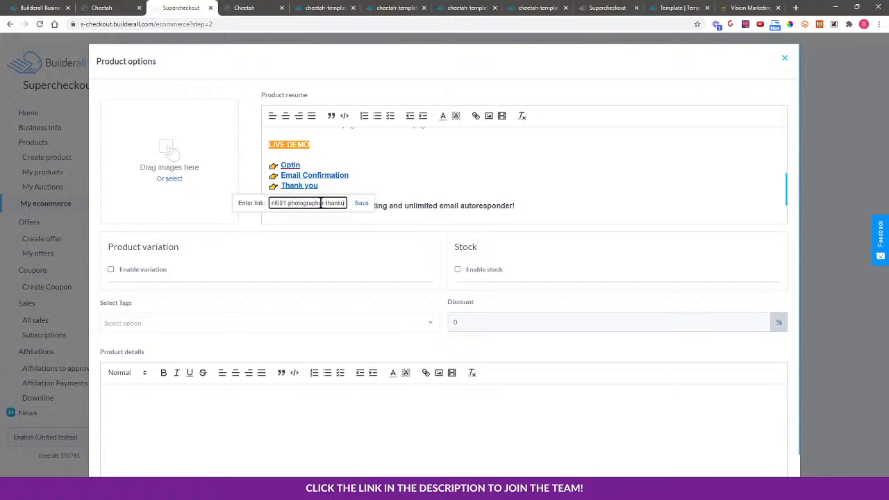
pyautogui.click(361, 203)
pyautogui.scroll(-1, 726, 370)
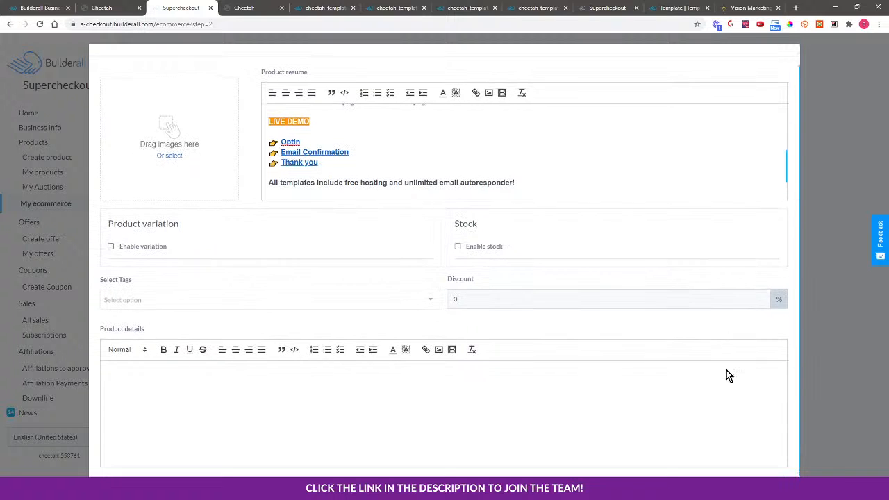
pyautogui.click(779, 473)
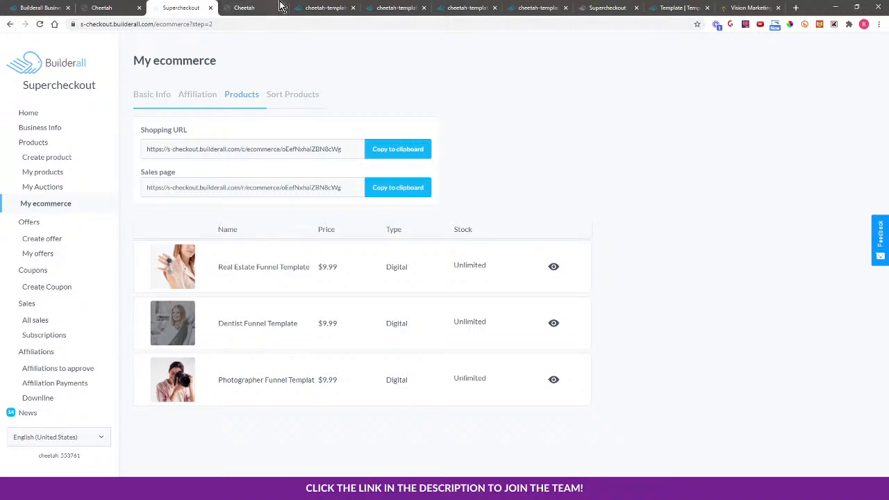
# Switch to the live template shop page and reload it.
pyautogui.click(342, 8)
pyautogui.click(391, 6)
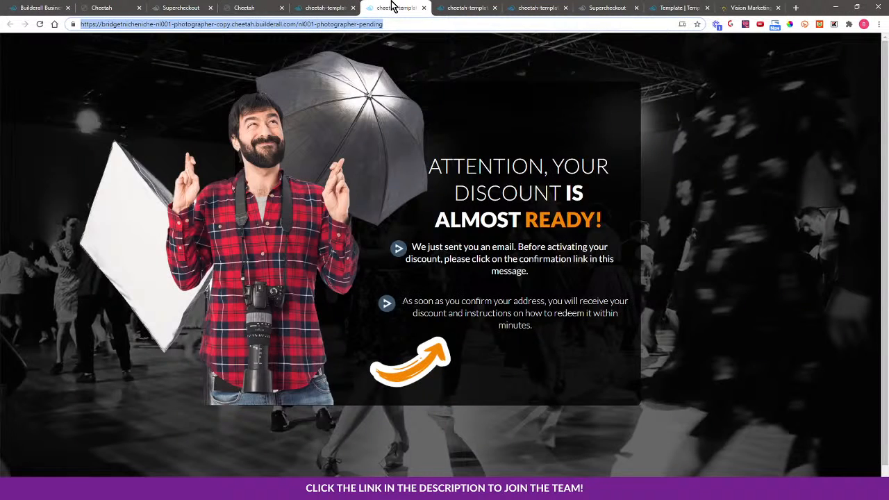
pyautogui.click(444, 8)
pyautogui.click(531, 8)
pyautogui.click(595, 8)
pyautogui.click(663, 7)
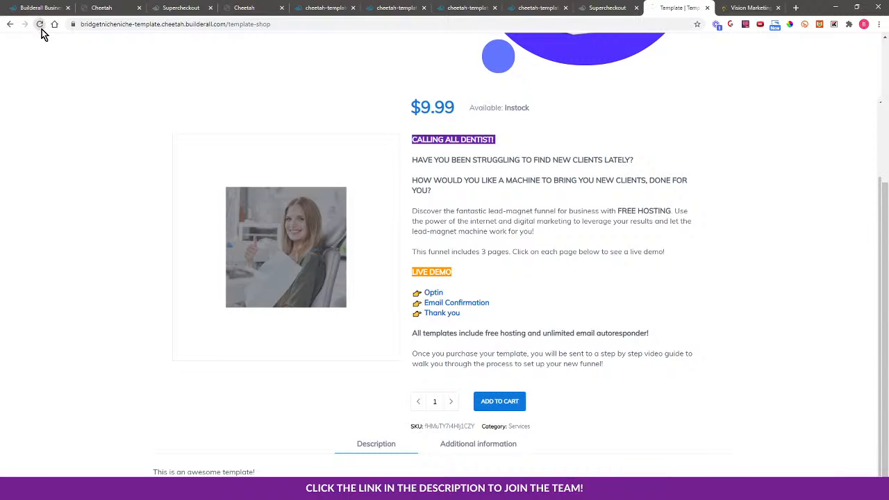
pyautogui.scroll(3, 164, 422)
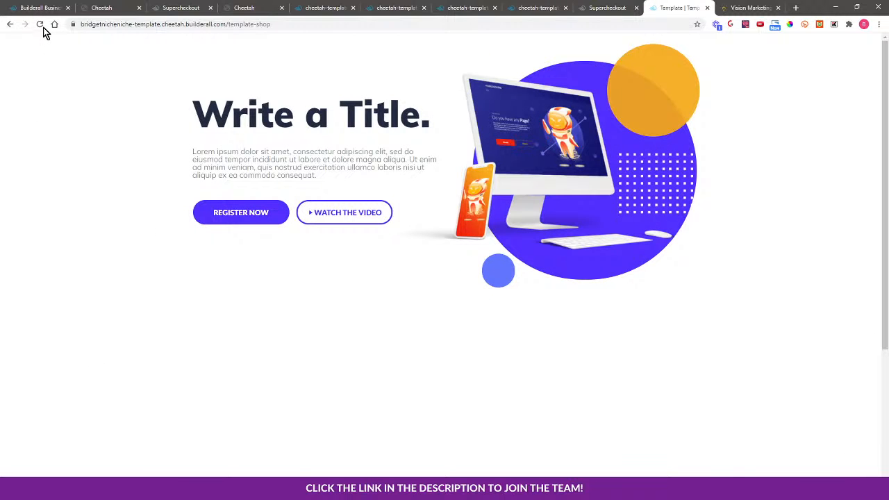
pyautogui.scroll(-3, 769, 368)
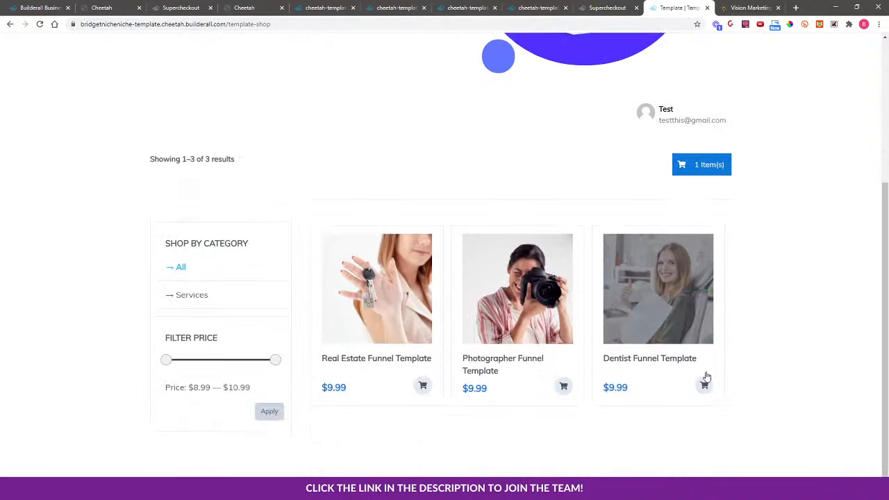
# Open the Photographer Funnel Template in the shop and test its Optin live demo link.
pyautogui.click(515, 328)
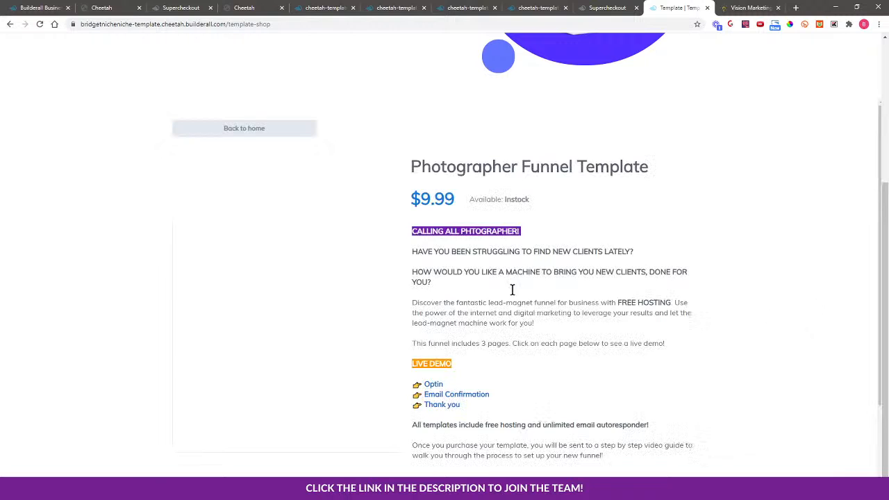
pyautogui.scroll(-1, 679, 367)
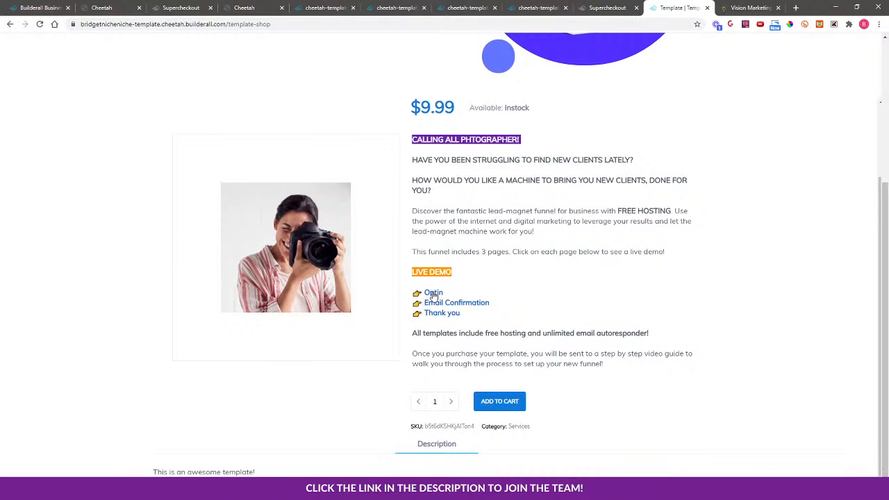
pyautogui.click(433, 294)
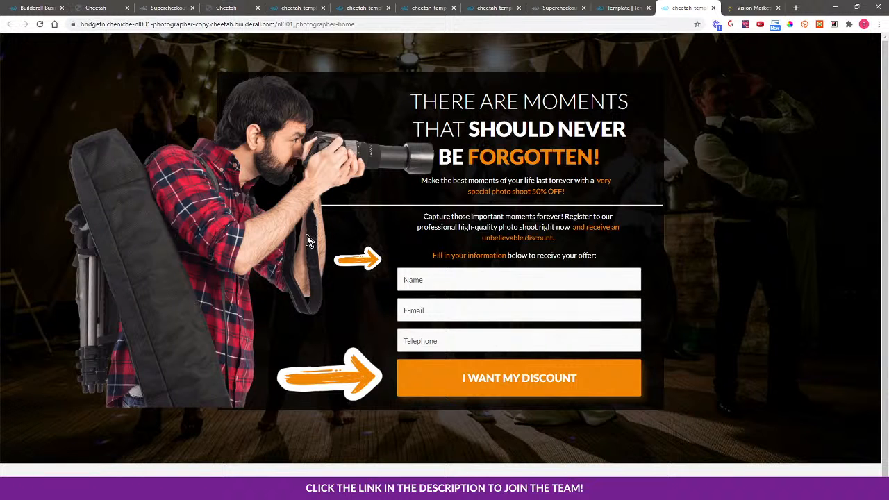
pyautogui.scroll(-1, 275, 275)
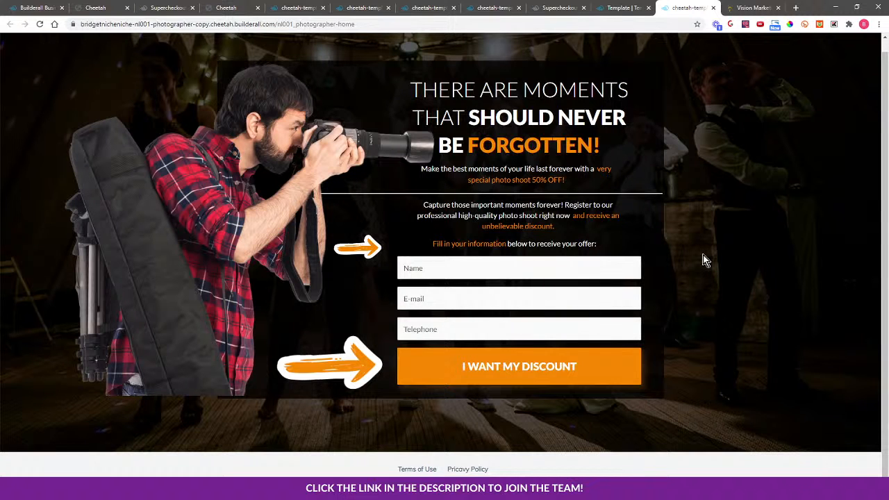
# Return to the Template site's page list in the Cheetah editor.
pyautogui.click(364, 8)
pyautogui.click(299, 7)
pyautogui.click(223, 7)
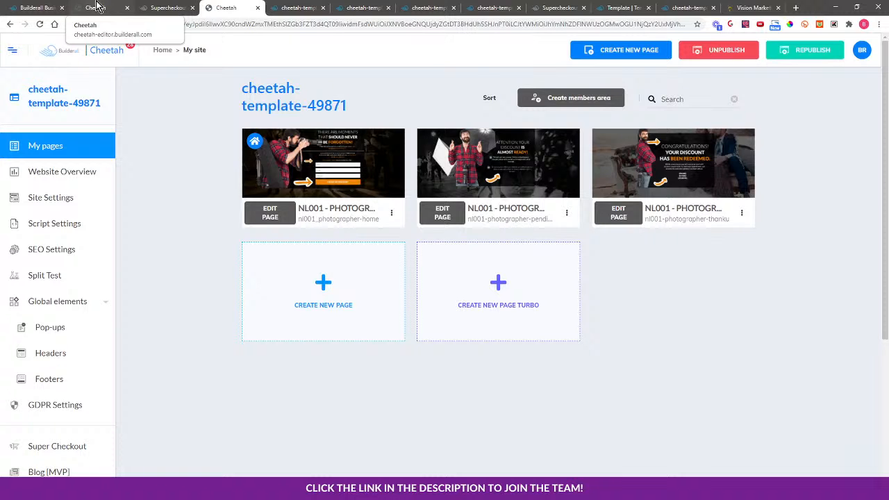
pyautogui.click(97, 7)
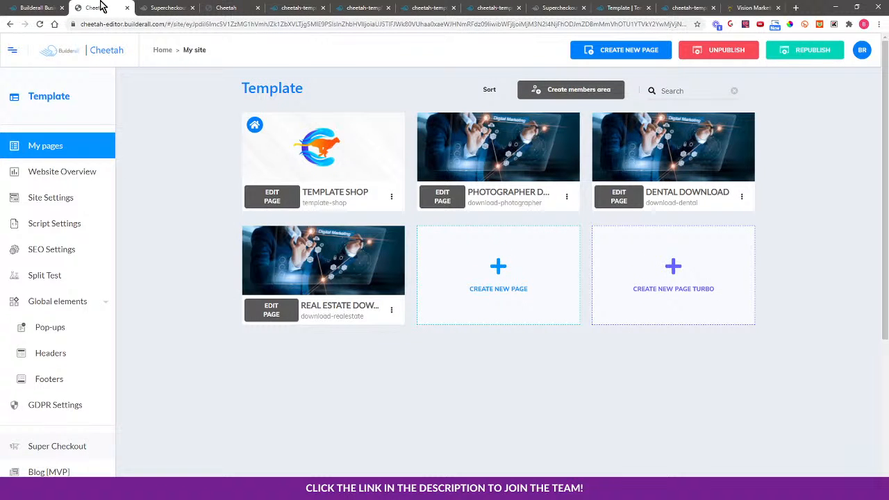